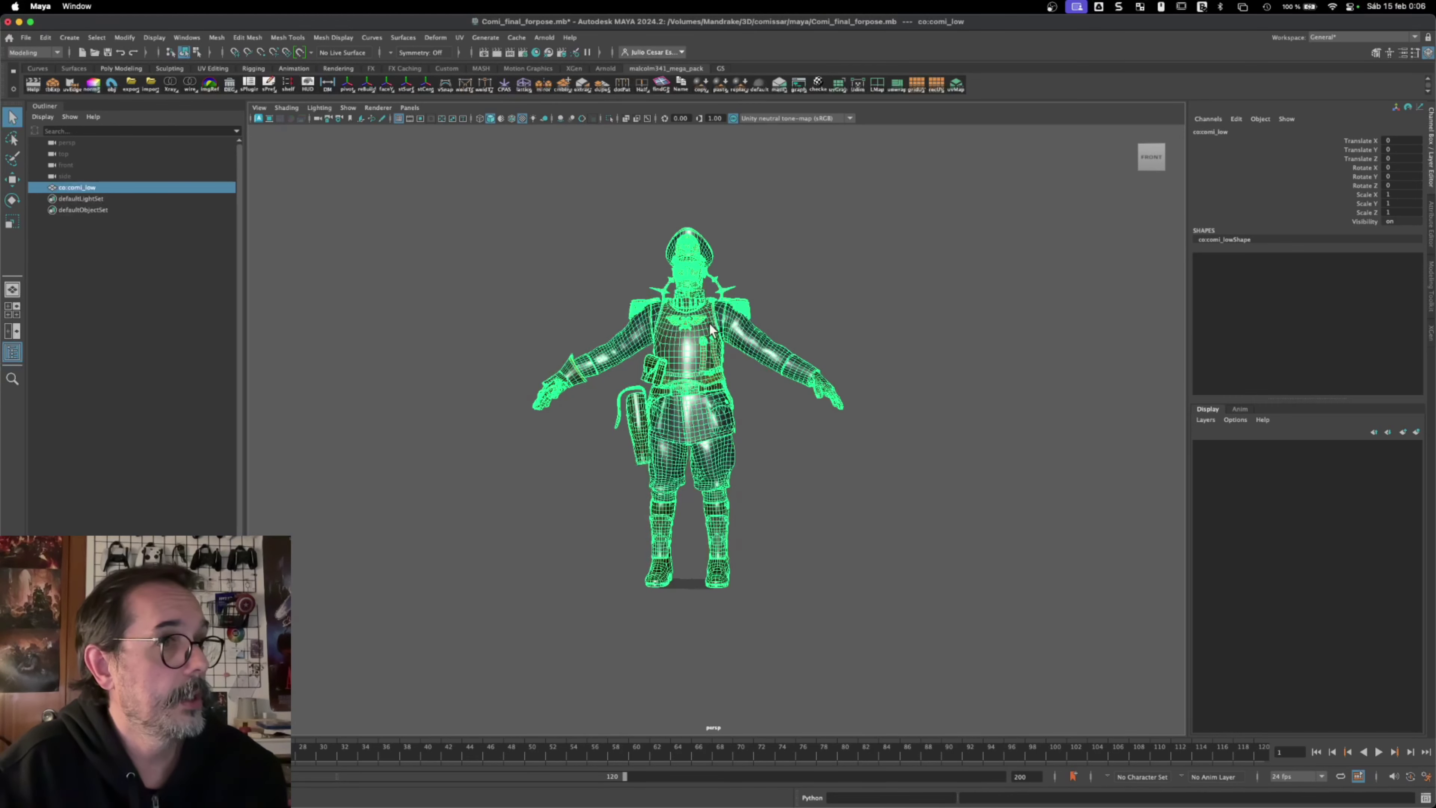
Open the UV Editor for the selected character mesh and place it beside the model.
{"action": "left_click", "coordinate": [436, 37]}
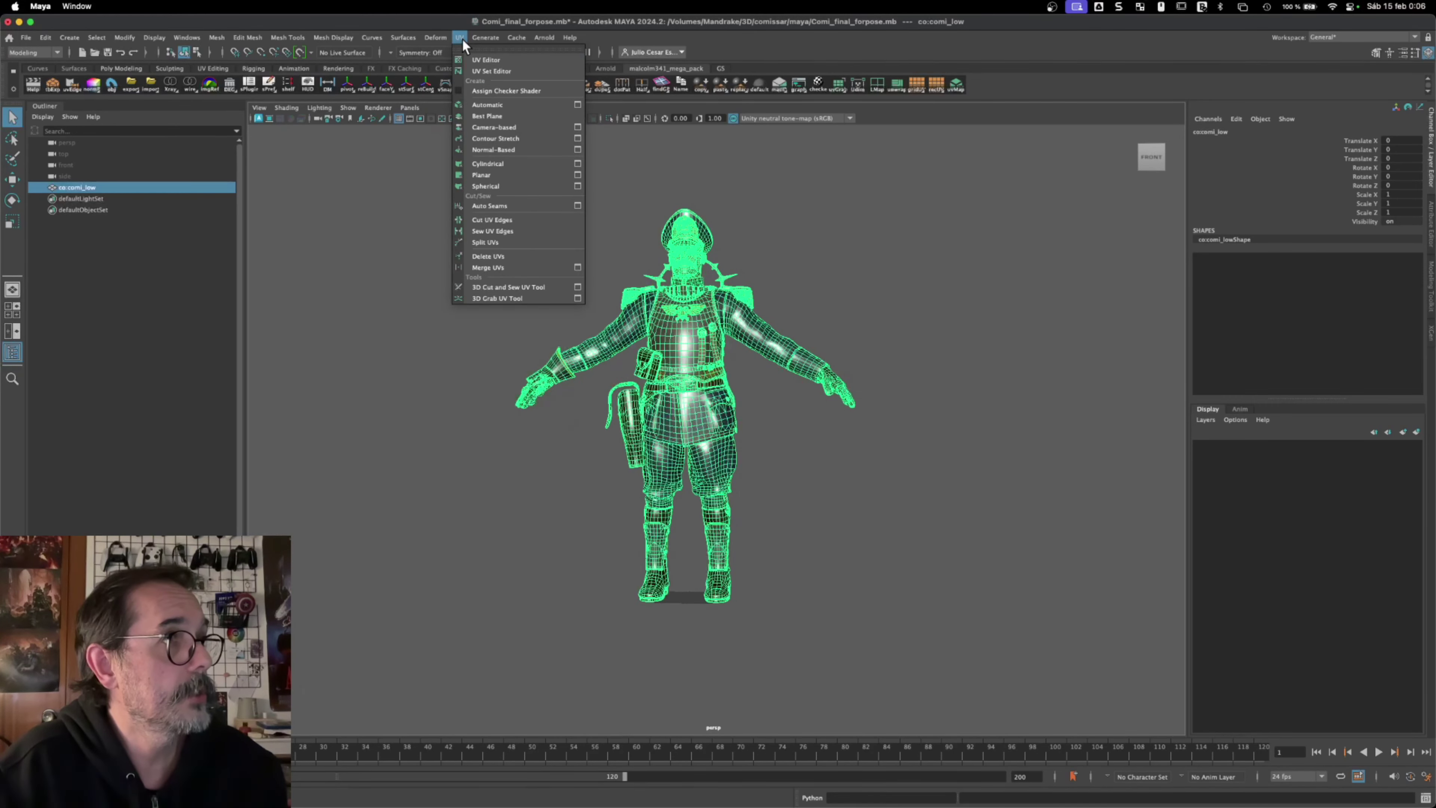
{"action": "left_click", "coordinate": [472, 59]}
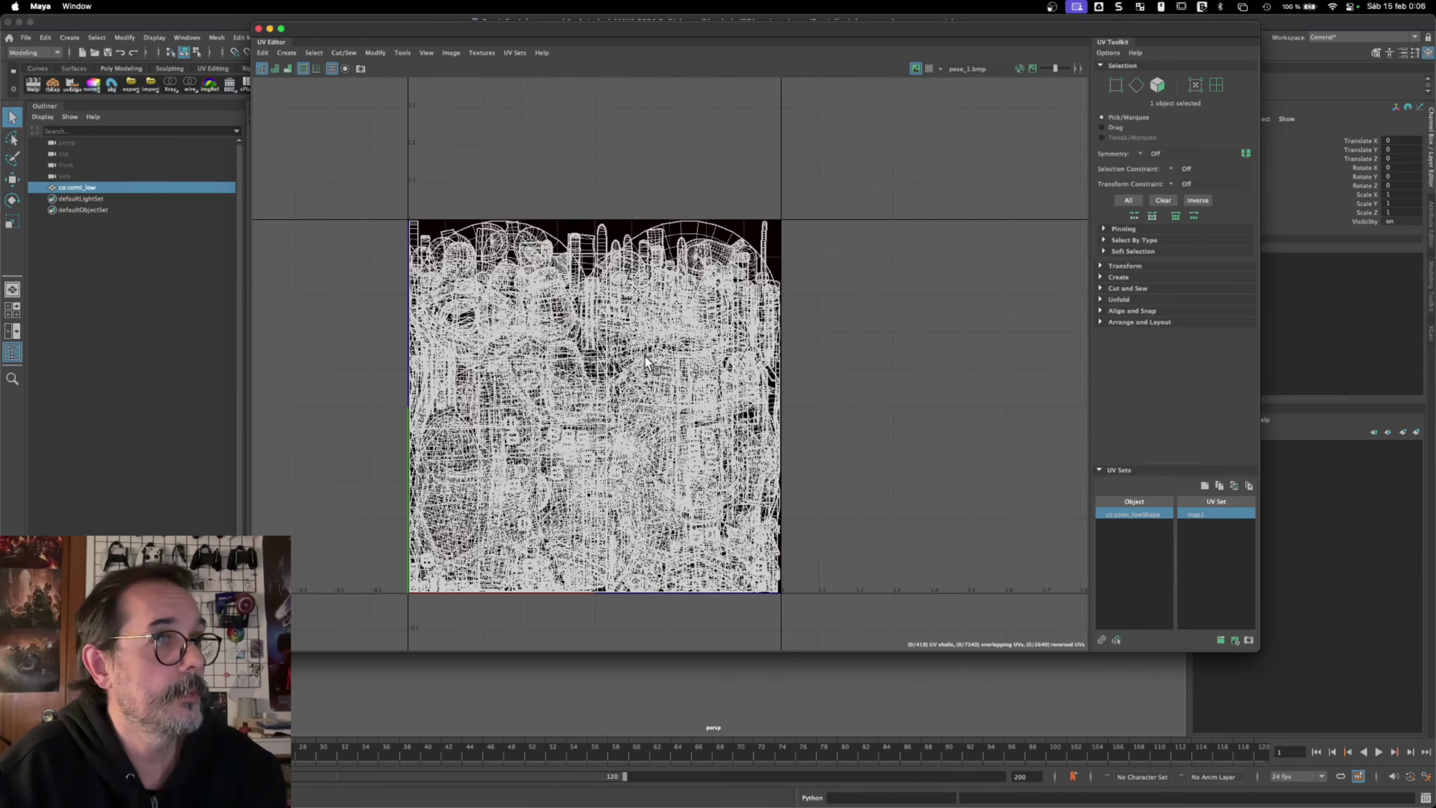
{"action": "scroll", "coordinate": [696, 283], "scroll_direction": "down", "scroll_amount": 2}
{"action": "left_click_drag", "start_coordinate": [829, 29], "coordinate": [1393, 80]}
Select the character's faces one material at a time and examine each group's UV layout.
{"action": "right_click_drag", "start_coordinate": [714, 354], "coordinate": [707, 400]}
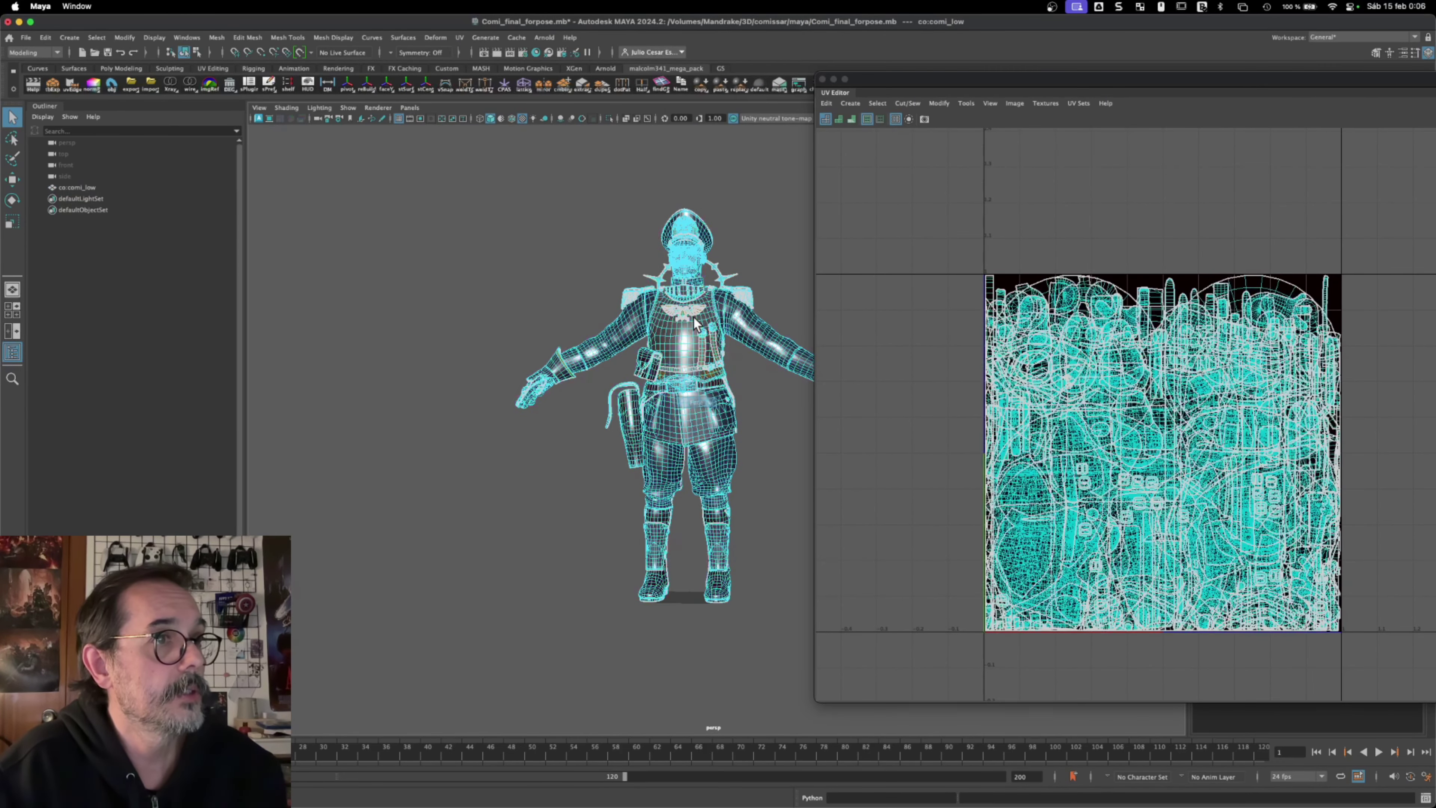
{"action": "left_click", "coordinate": [693, 391]}
{"action": "left_click", "coordinate": [782, 86]}
{"action": "scroll", "coordinate": [1269, 399], "scroll_direction": "down", "scroll_amount": 1}
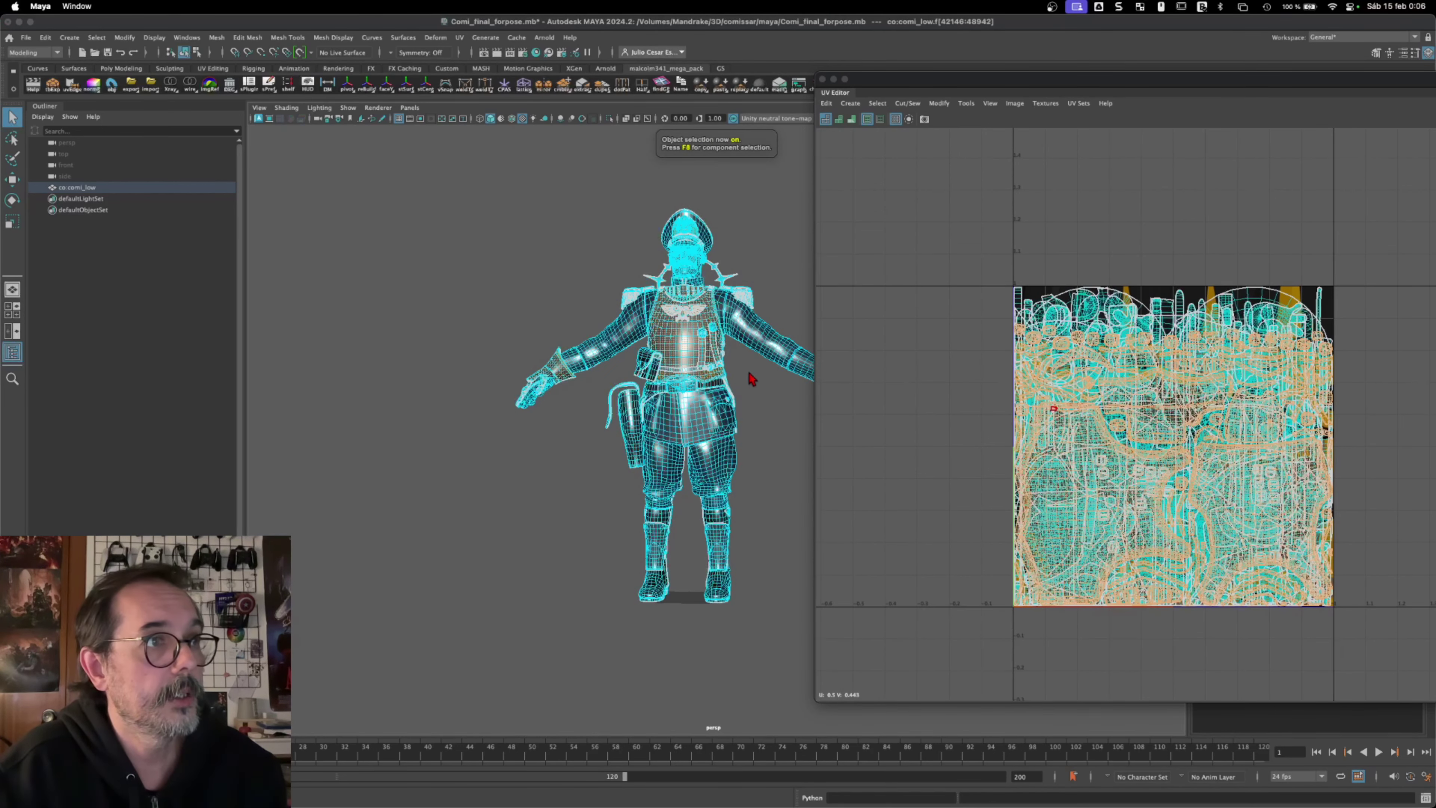
{"action": "left_click", "coordinate": [758, 316]}
{"action": "left_click", "coordinate": [757, 334]}
{"action": "left_click", "coordinate": [782, 86]}
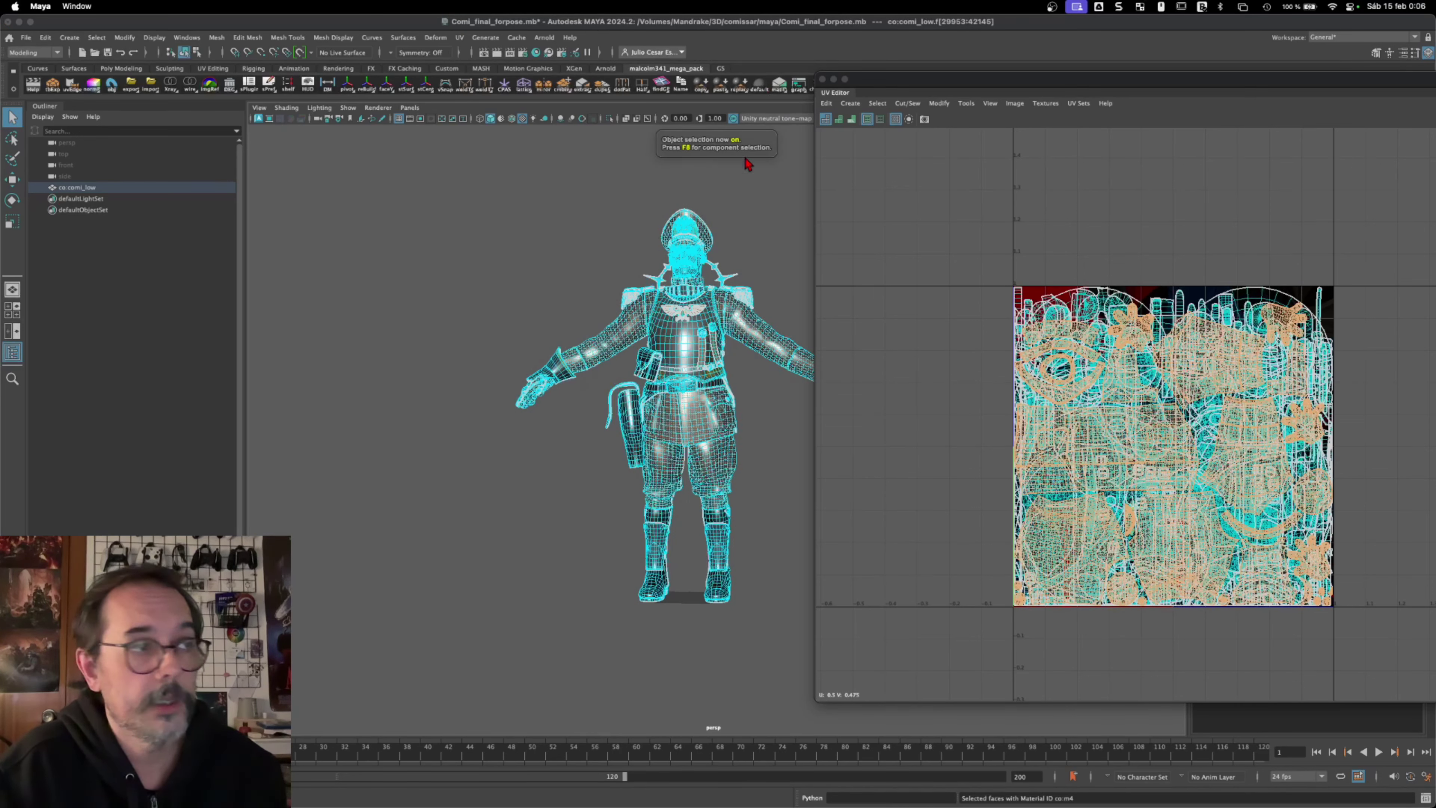
{"action": "middle_click_drag", "start_coordinate": [779, 311], "coordinate": [731, 331], "text": "alt"}
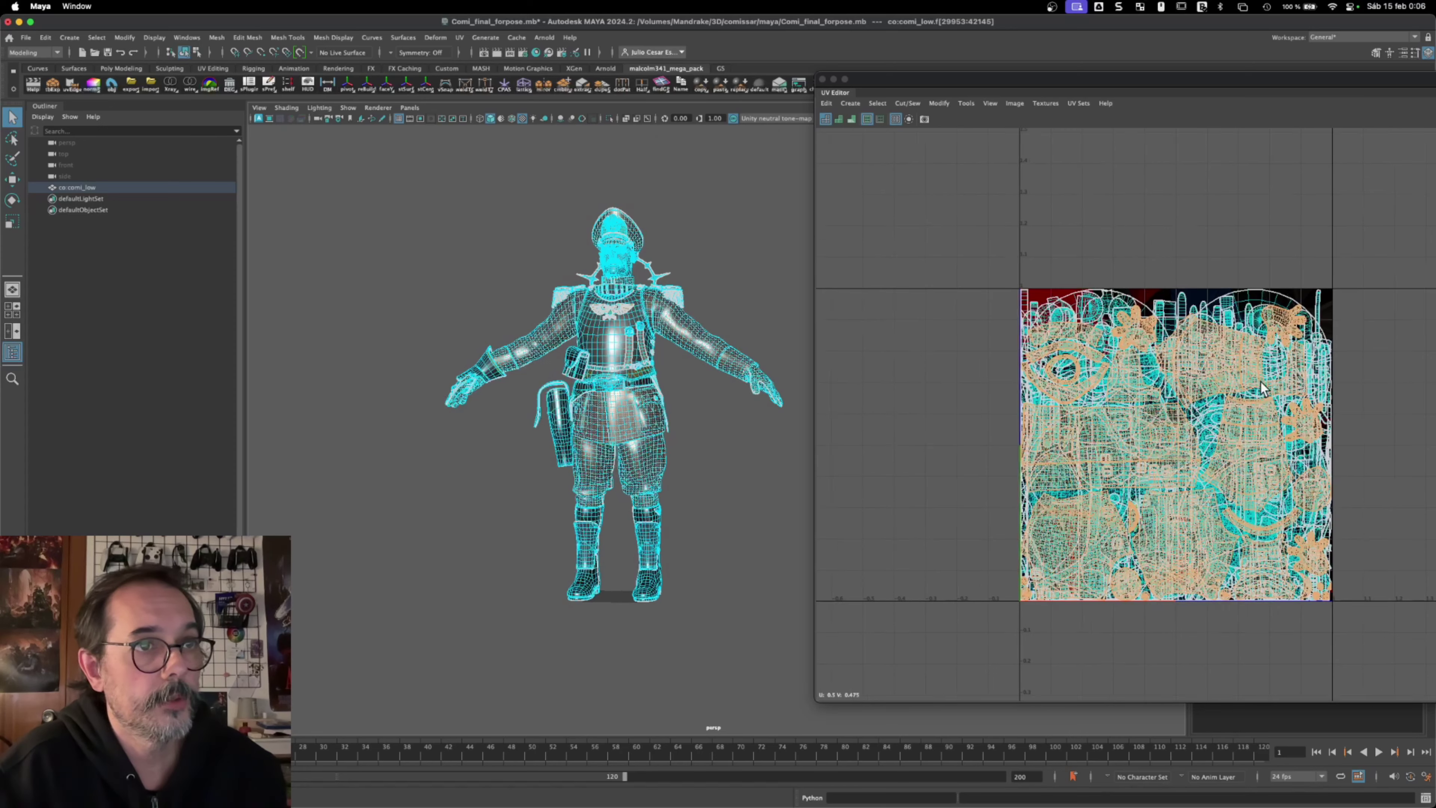
Try moving the selected material's UVs sideways by about one tile, and undo the move.
{"action": "scroll", "coordinate": [1281, 387], "scroll_direction": "down", "scroll_amount": 2}
{"action": "key", "text": "w"}
{"action": "left_click_drag", "start_coordinate": [1304, 451], "coordinate": [998, 450]}
{"action": "key", "text": "ctrl+z"}
Close the UV Editor with the whole character mesh selected as an object.
{"action": "middle_click_drag", "start_coordinate": [613, 317], "coordinate": [543, 346], "text": "alt"}
{"action": "right_click_drag", "start_coordinate": [544, 346], "coordinate": [601, 277], "text": "alt"}
{"action": "middle_click_drag", "start_coordinate": [590, 265], "coordinate": [740, 264], "text": "alt"}
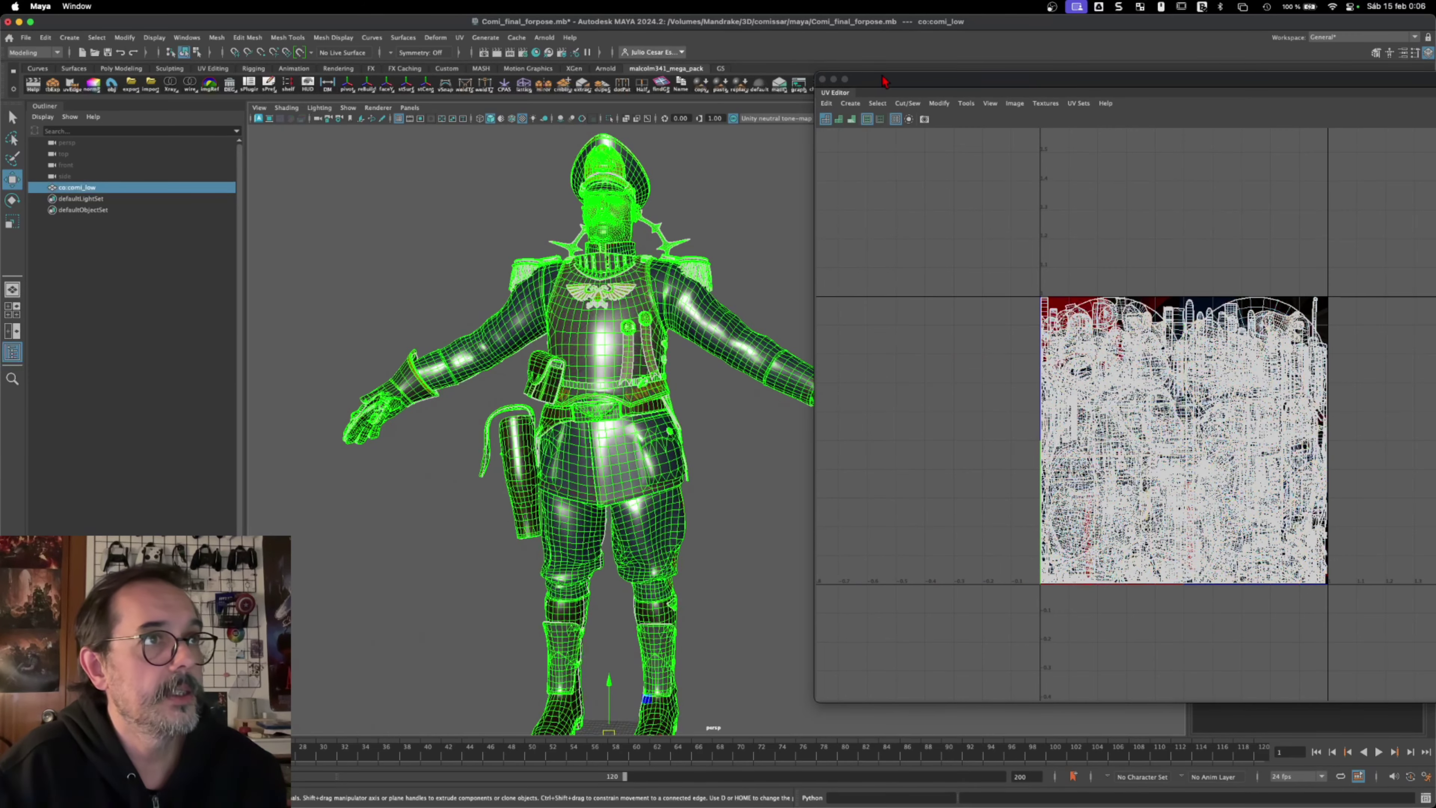
{"action": "left_click", "coordinate": [823, 80]}
Examine the character's full mesh, including the head, shoulder epaulettes, chest armour, sleeve and glove.
{"action": "left_click_drag", "start_coordinate": [756, 295], "coordinate": [747, 311], "text": "alt"}
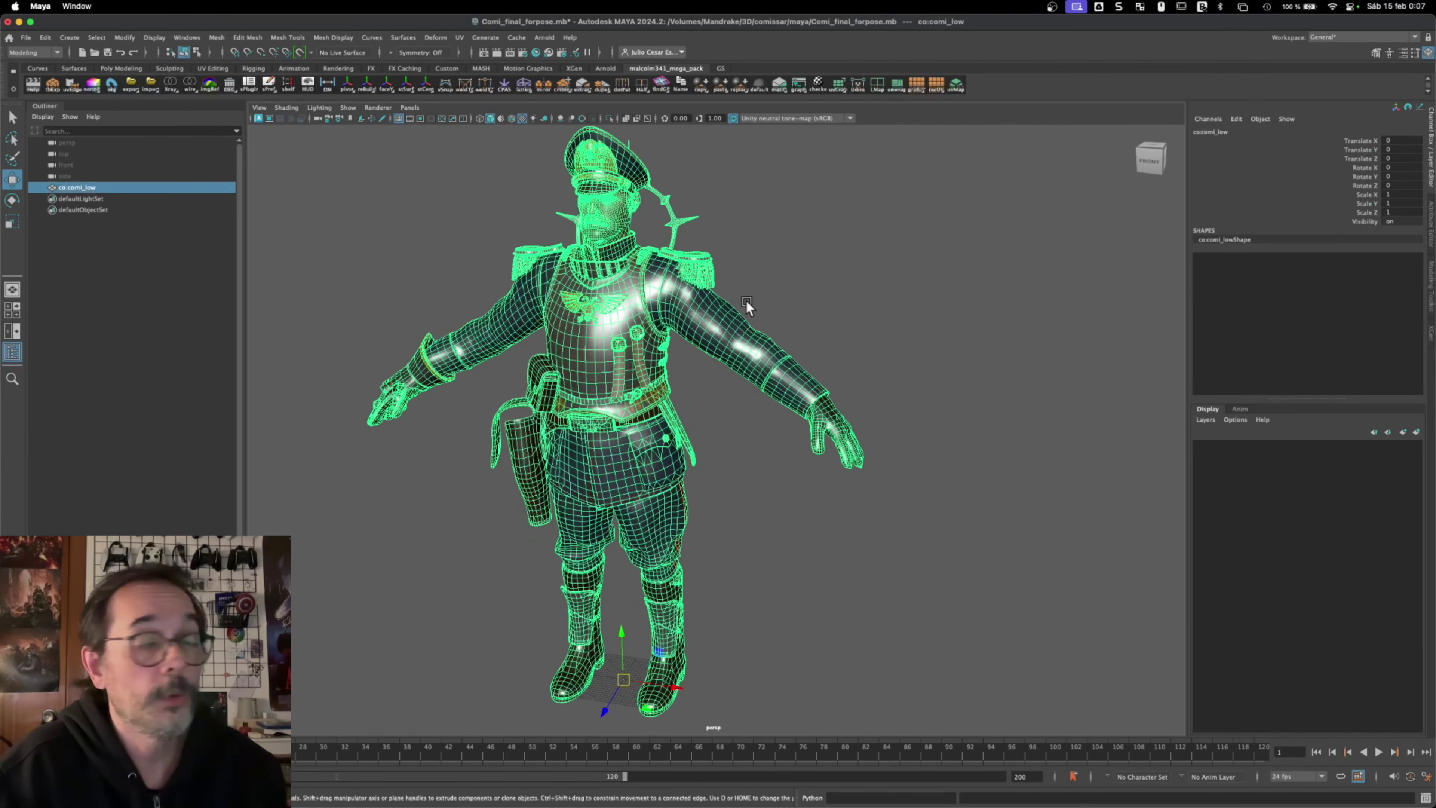
{"action": "middle_click_drag", "start_coordinate": [649, 372], "coordinate": [683, 390], "text": "alt"}
{"action": "left_click_drag", "start_coordinate": [684, 389], "coordinate": [690, 360], "text": "alt"}
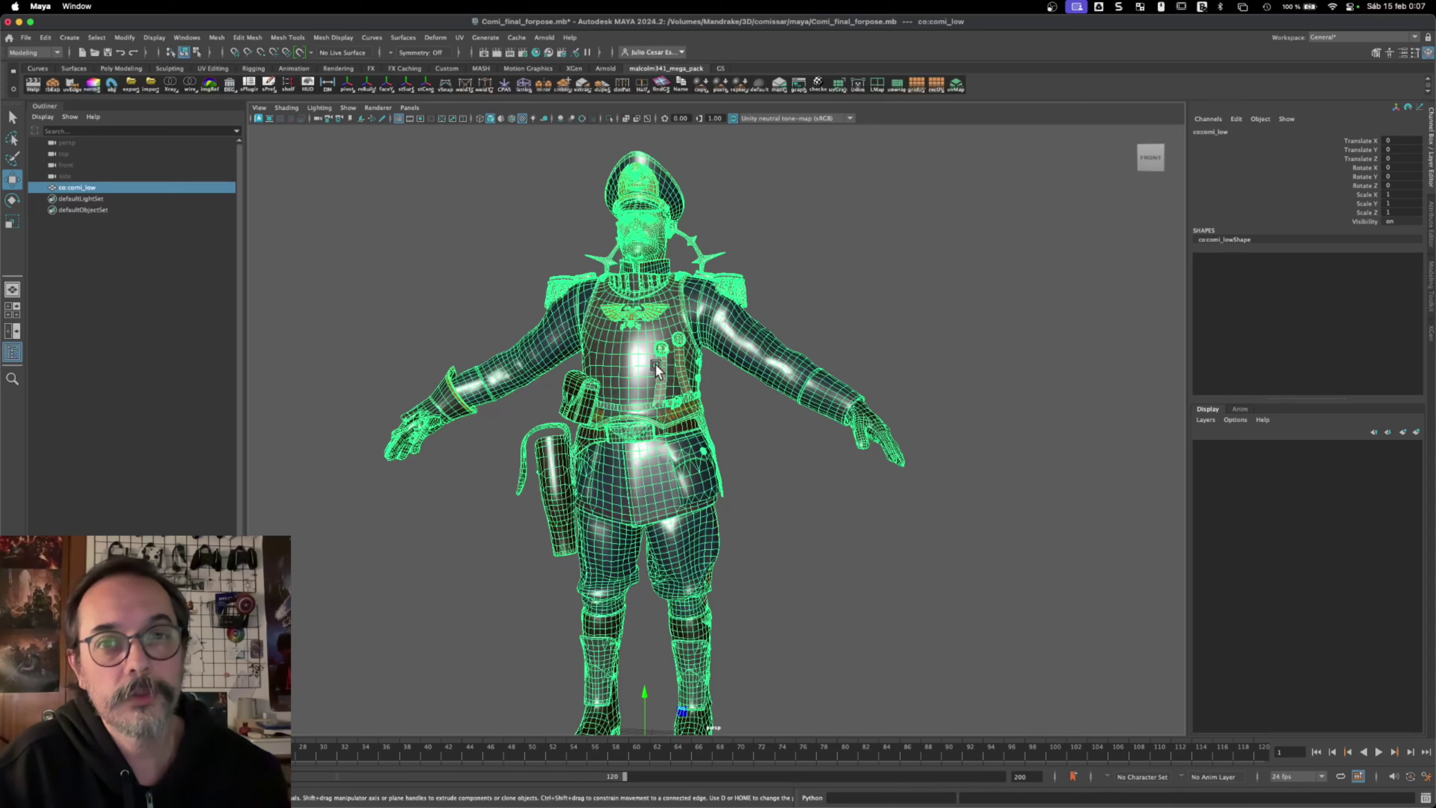
{"action": "scroll", "coordinate": [656, 364], "scroll_direction": "up", "scroll_amount": 5}
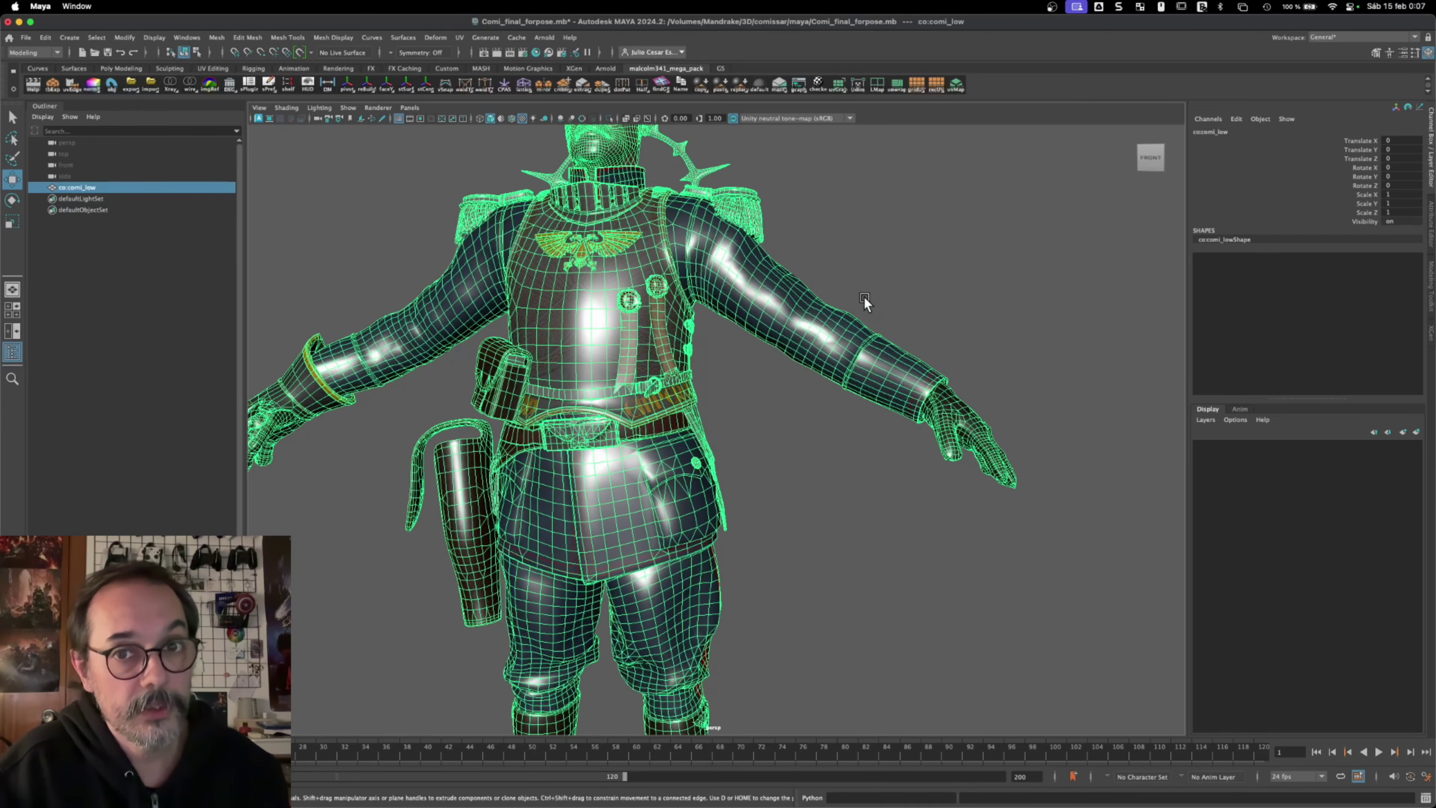
{"action": "middle_click_drag", "start_coordinate": [871, 302], "coordinate": [876, 367], "text": "alt"}
{"action": "middle_click_drag", "start_coordinate": [654, 199], "coordinate": [687, 339], "text": "alt"}
{"action": "scroll", "coordinate": [669, 287], "scroll_direction": "up", "scroll_amount": 6}
{"action": "middle_click_drag", "start_coordinate": [827, 547], "coordinate": [785, 430], "text": "alt"}
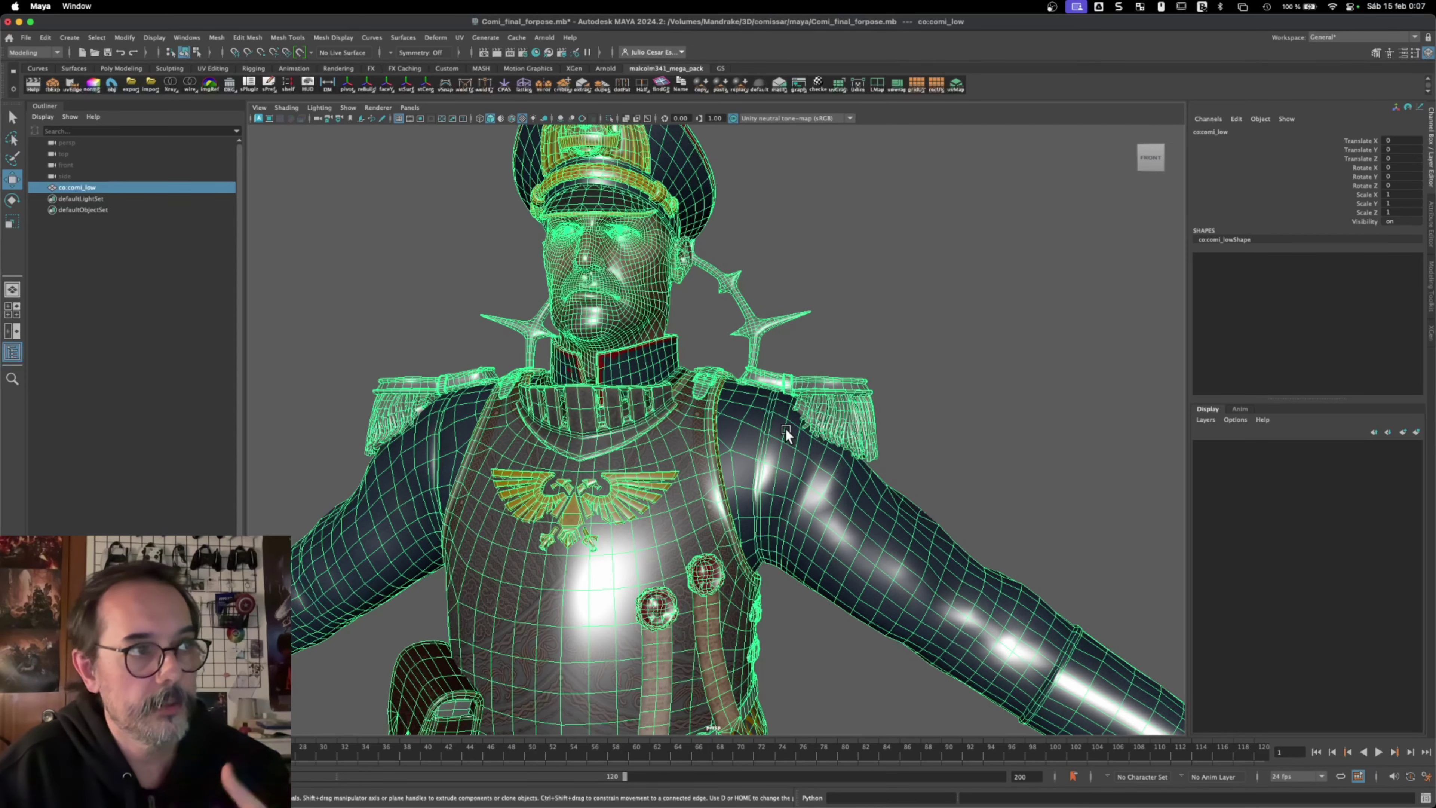
{"action": "middle_click_drag", "start_coordinate": [932, 558], "coordinate": [855, 342], "text": "alt"}
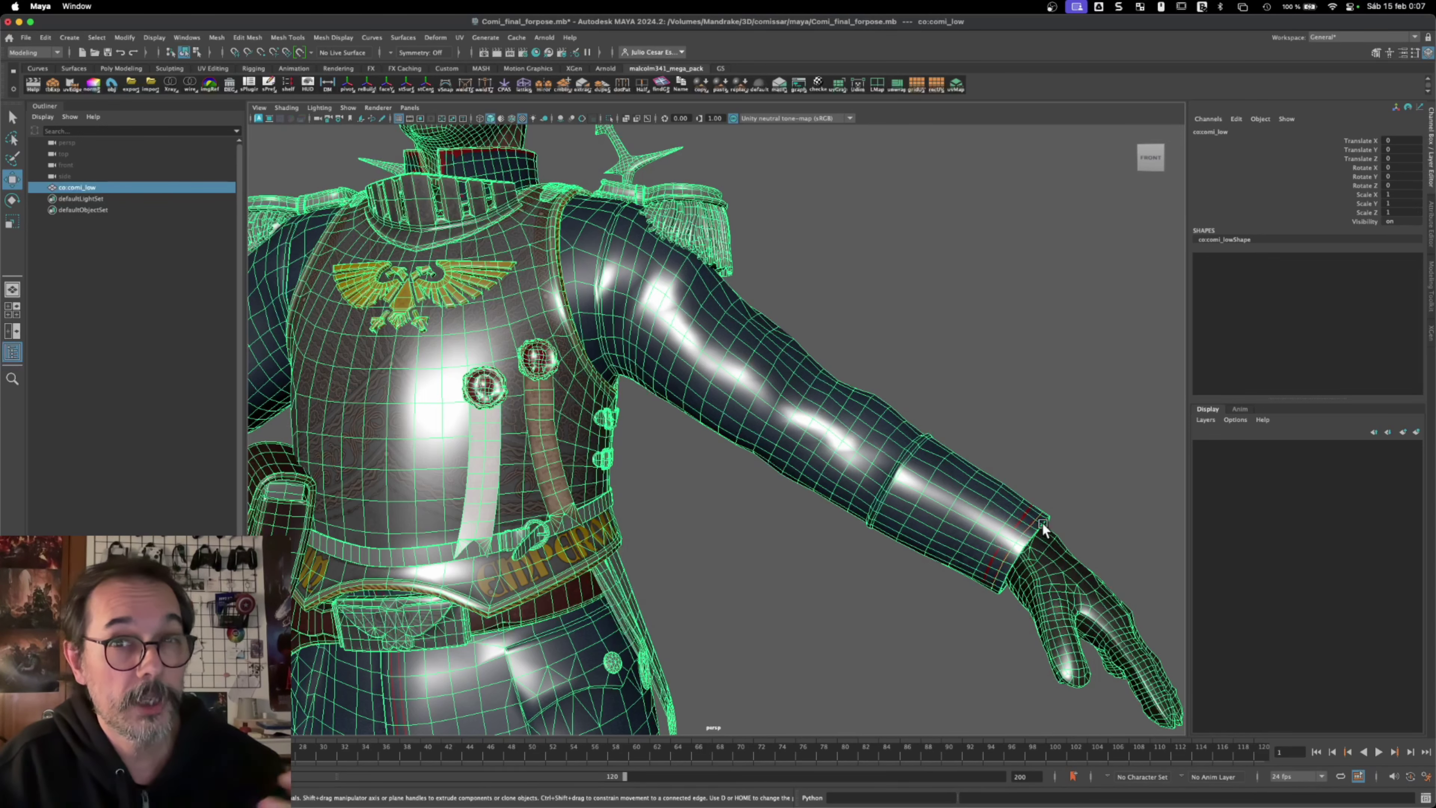
{"action": "right_click_drag", "start_coordinate": [1042, 522], "coordinate": [823, 477], "text": "alt"}
{"action": "middle_click_drag", "start_coordinate": [823, 477], "coordinate": [895, 422], "text": "alt"}
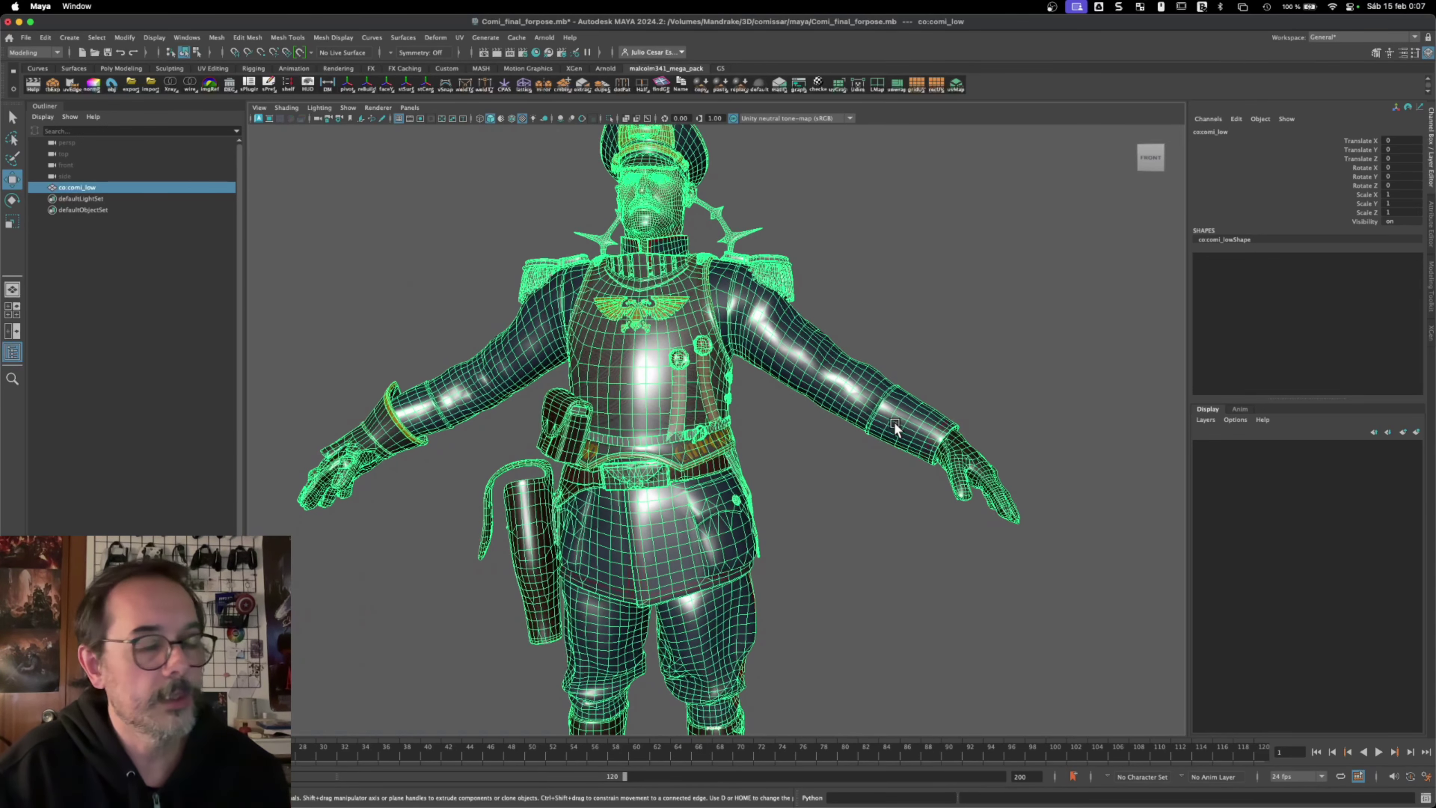
{"action": "right_click_drag", "start_coordinate": [896, 422], "coordinate": [747, 373], "text": "alt"}
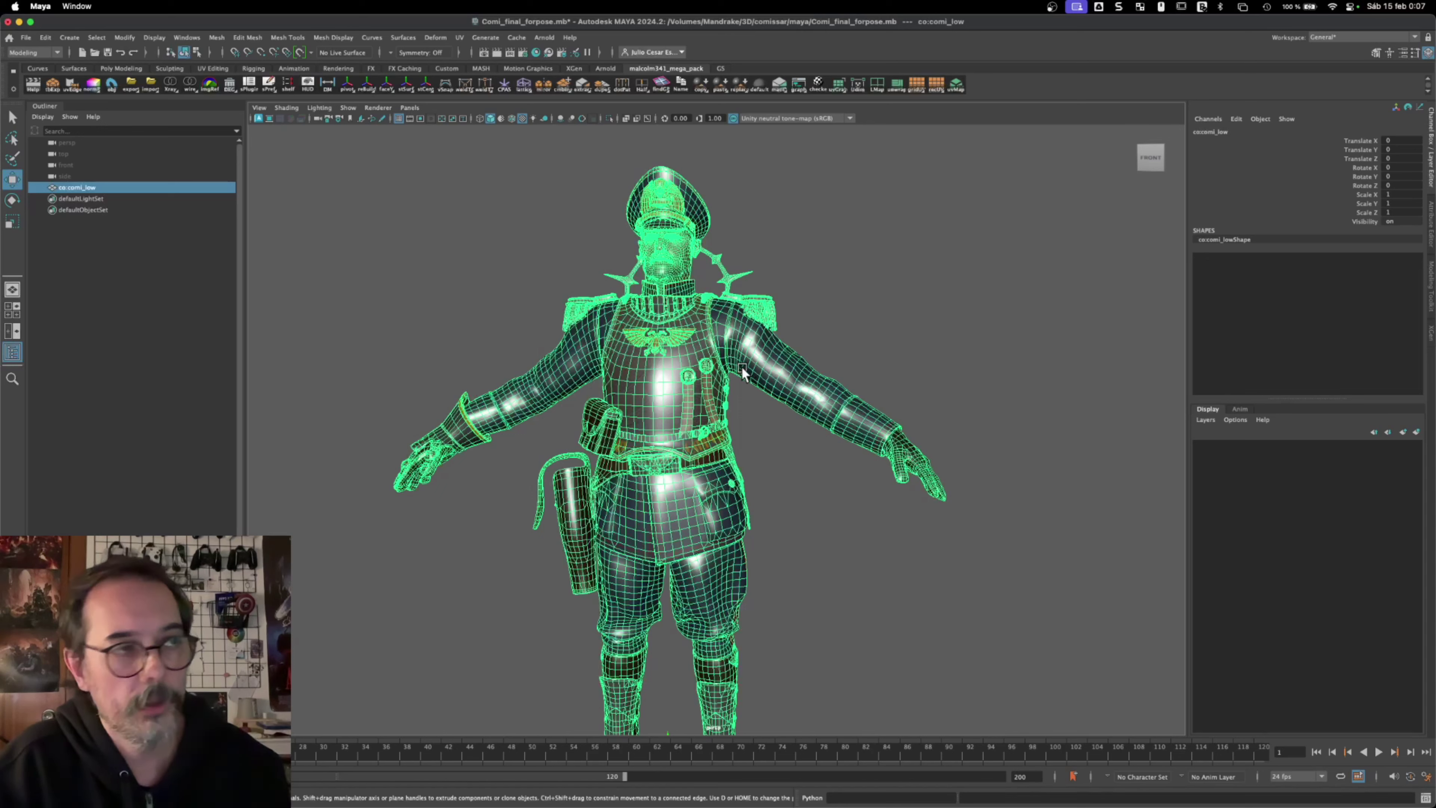
Export the selected character mesh in OBJ format to the temp folder as comi_base.obj, replacing the existing file.
{"action": "left_click", "coordinate": [25, 38]}
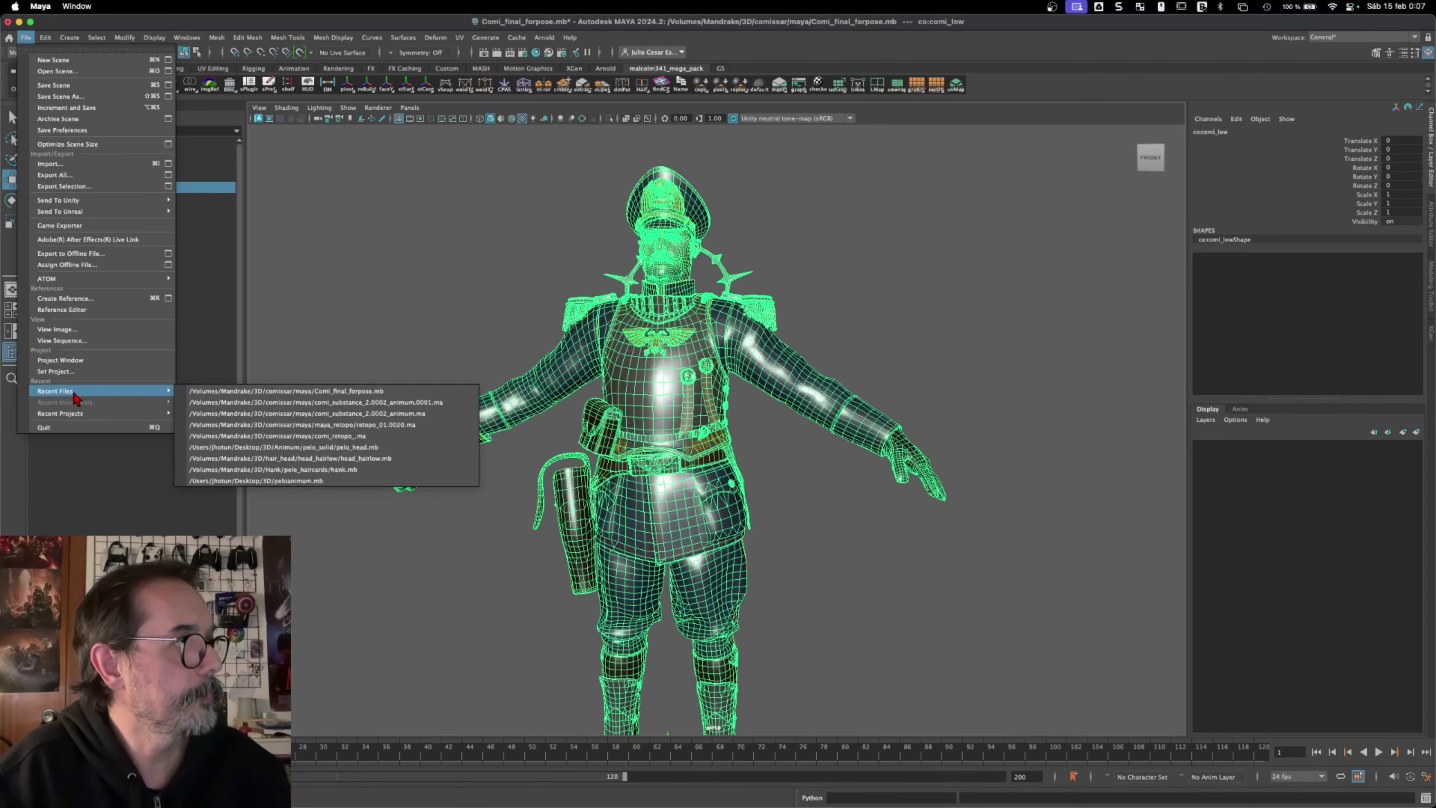
{"action": "left_click", "coordinate": [142, 188]}
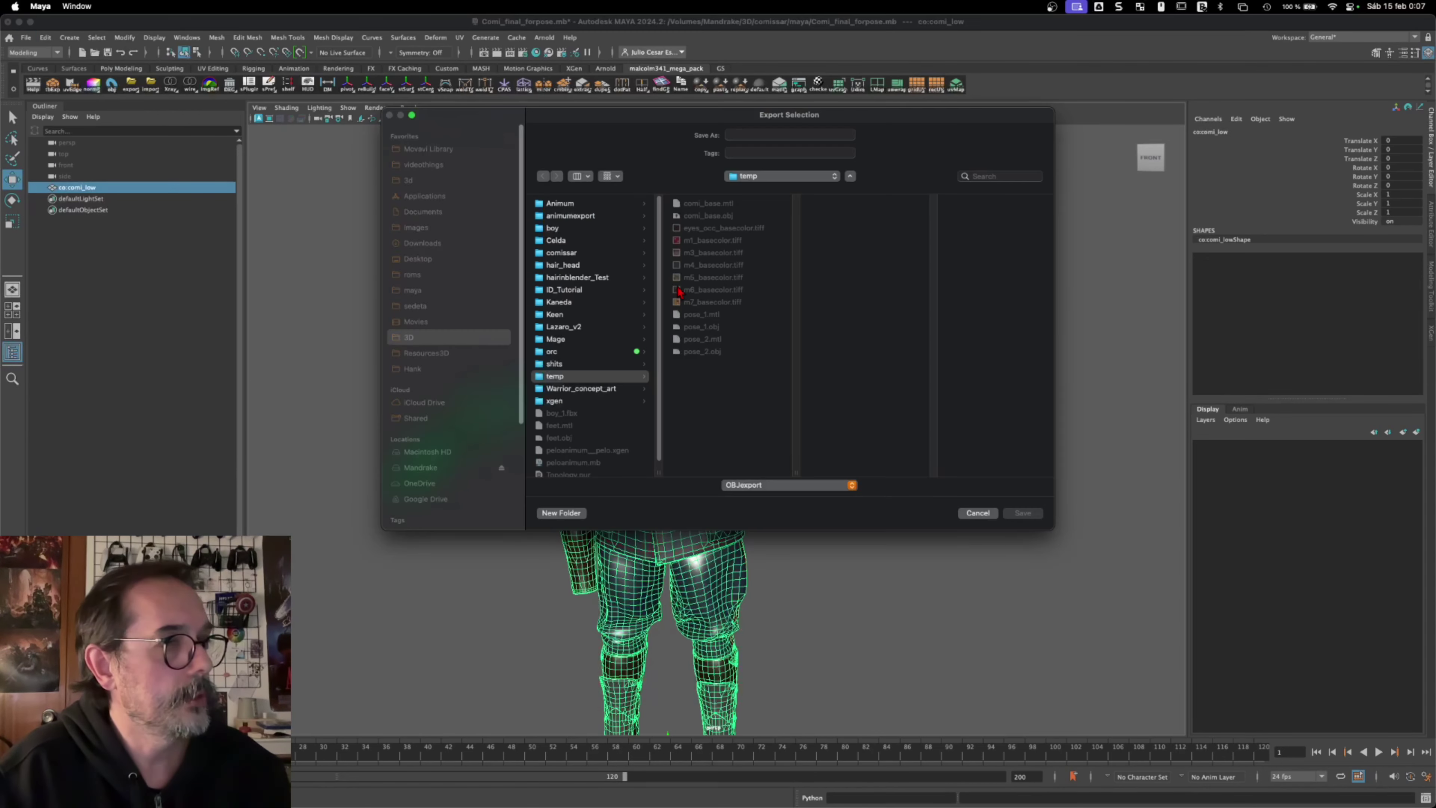
{"action": "left_click", "coordinate": [709, 214]}
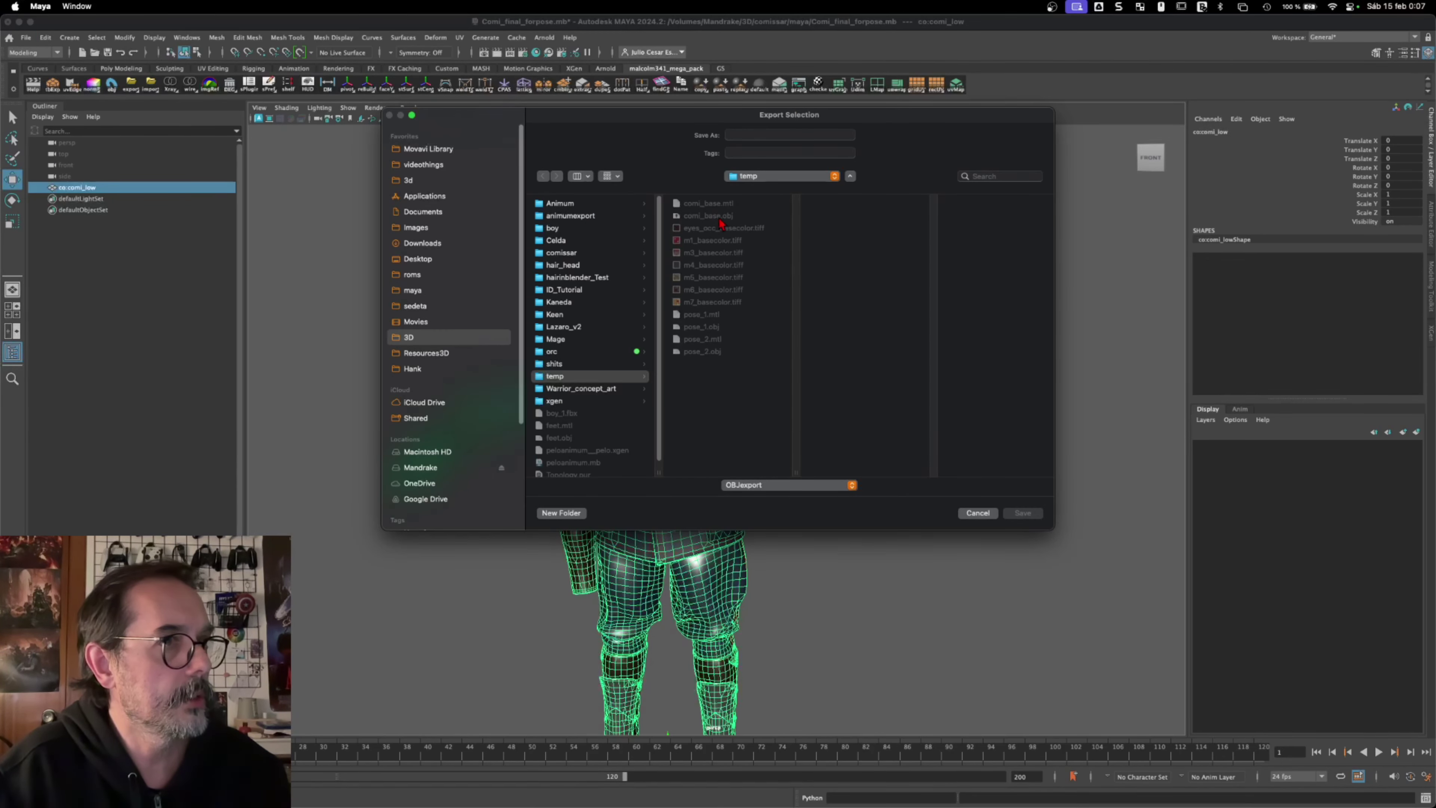
{"action": "left_click", "coordinate": [707, 216]}
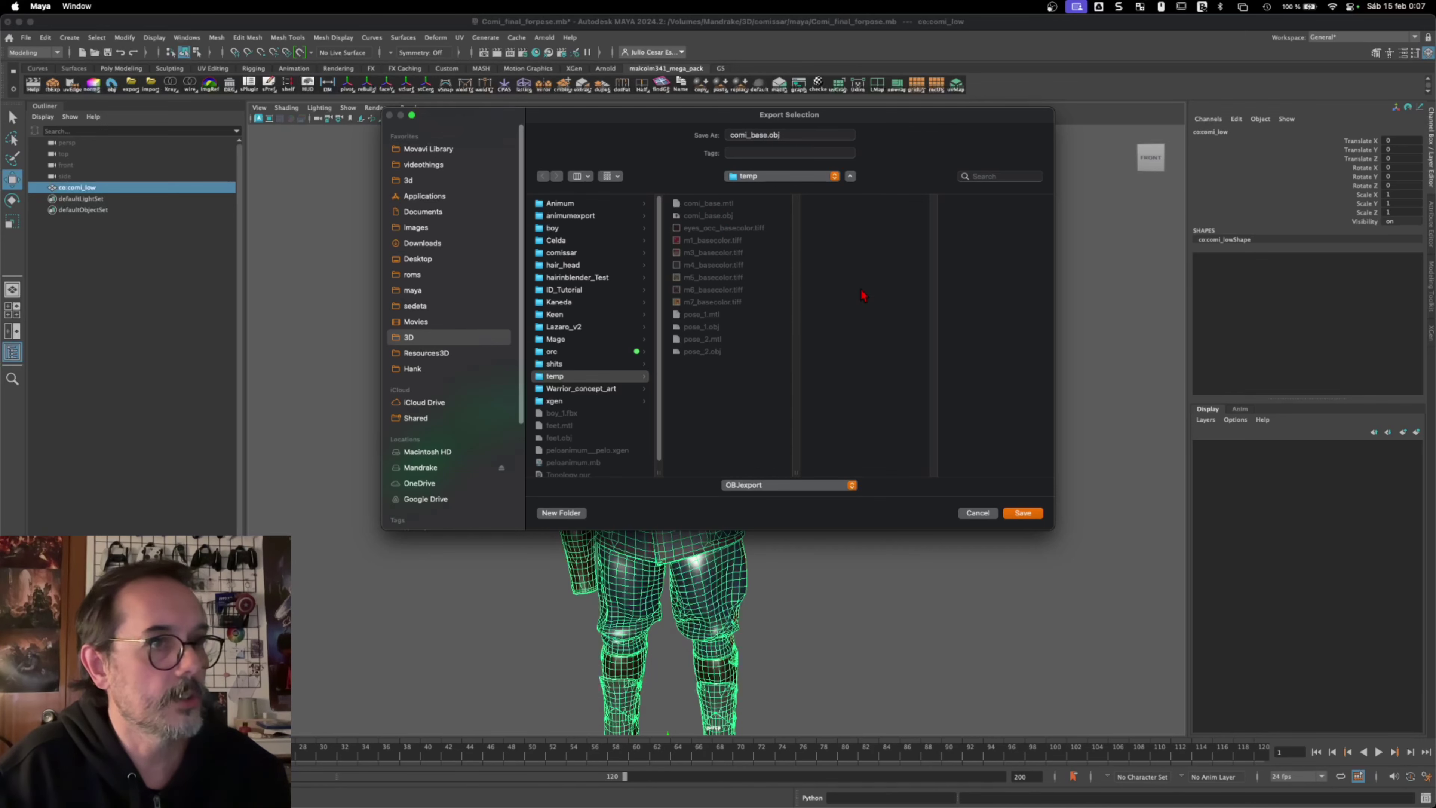
{"action": "left_click", "coordinate": [1024, 513]}
{"action": "left_click", "coordinate": [750, 375]}
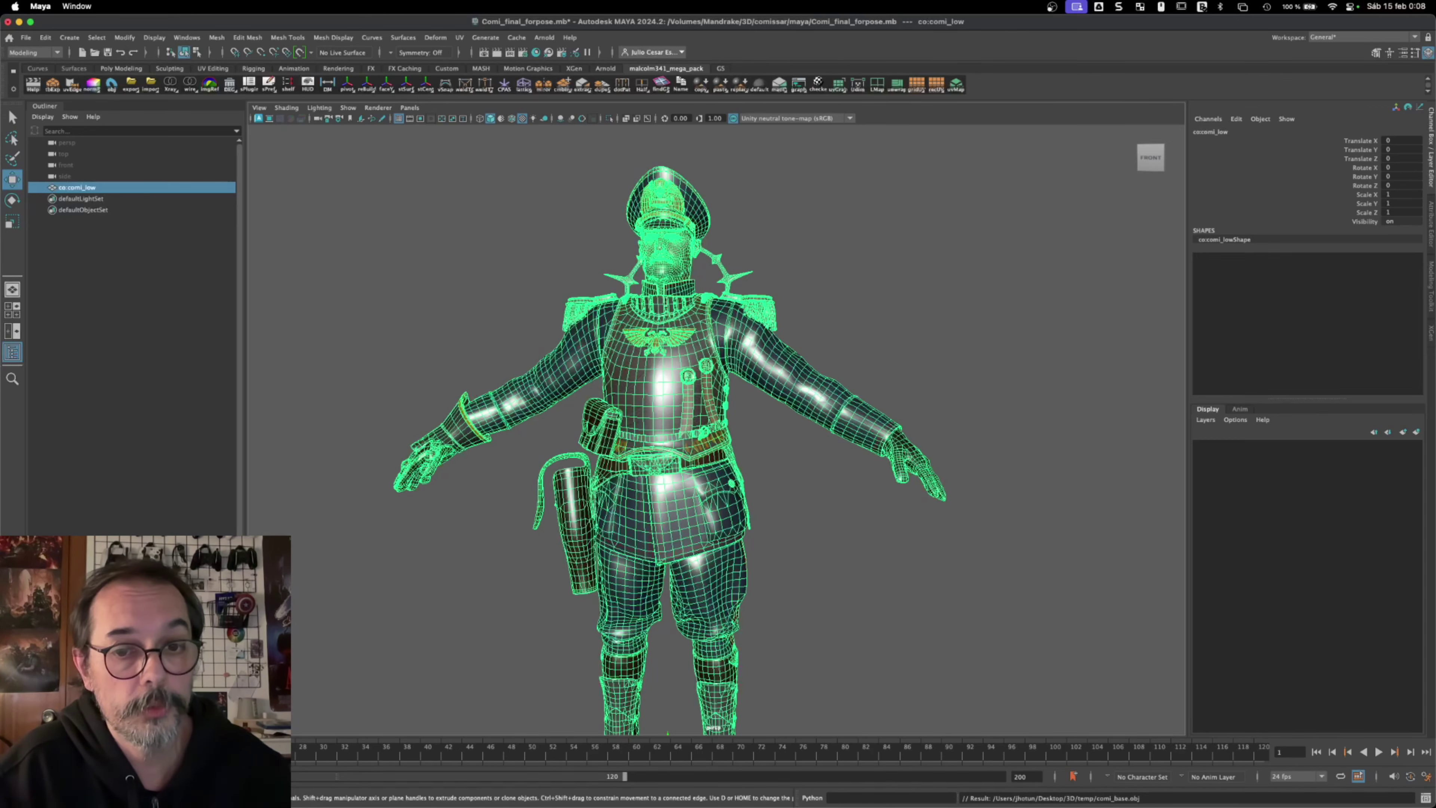
Switch to ZBrush and import comi_base.obj from the temp folder, splitting nonstandard polygons into quads and triangles.
{"action": "key", "text": "super+Tab"}
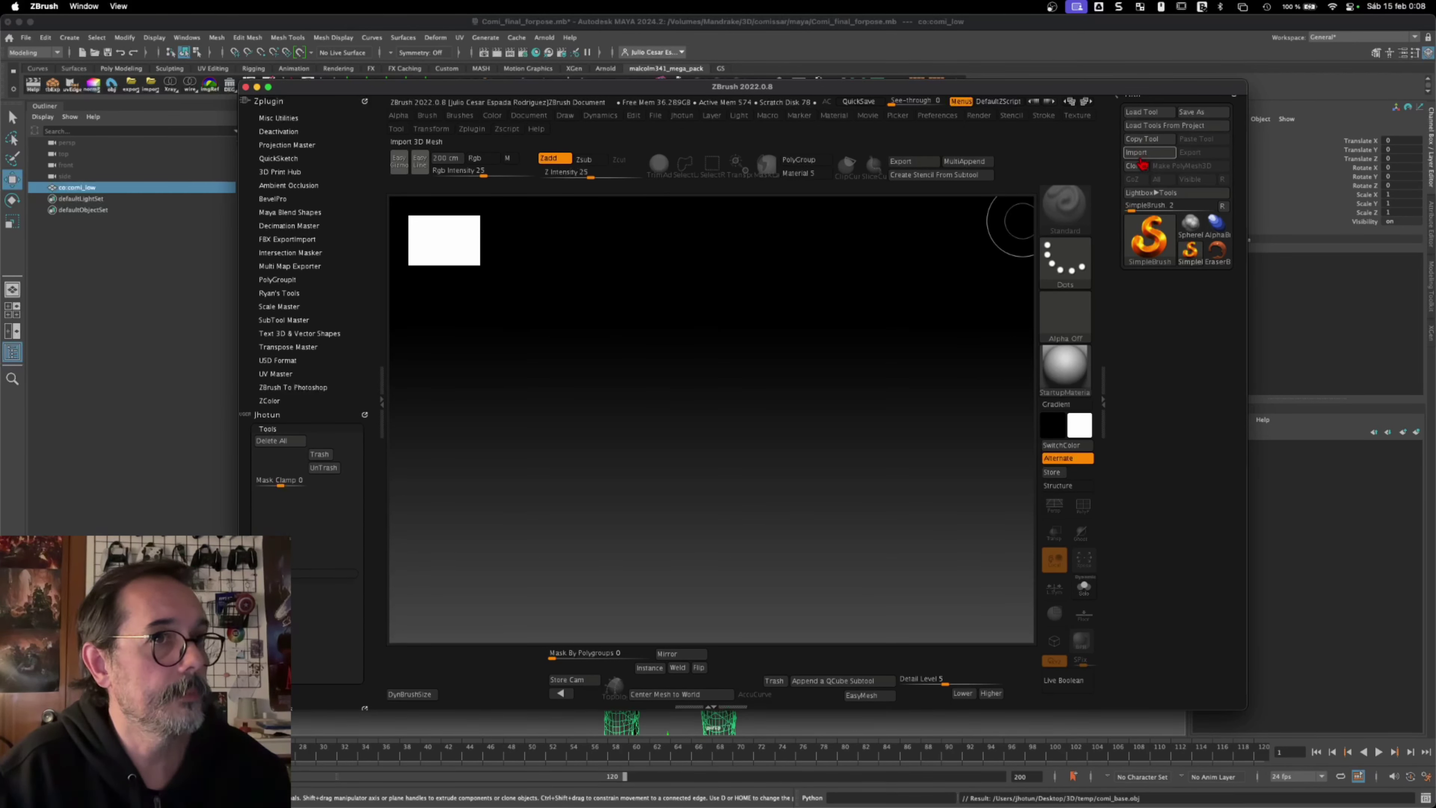
{"action": "left_click", "coordinate": [1139, 154]}
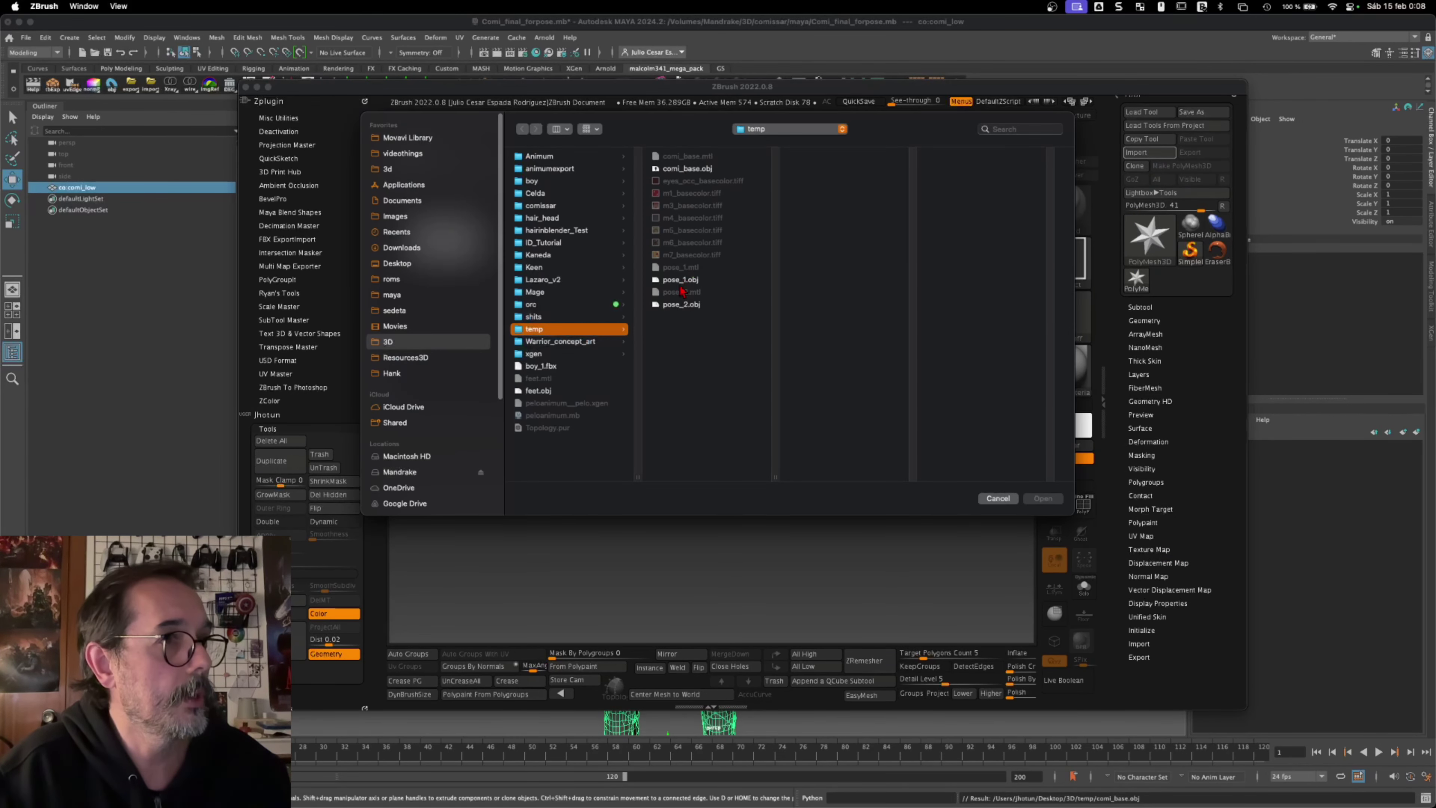
{"action": "left_click", "coordinate": [687, 168]}
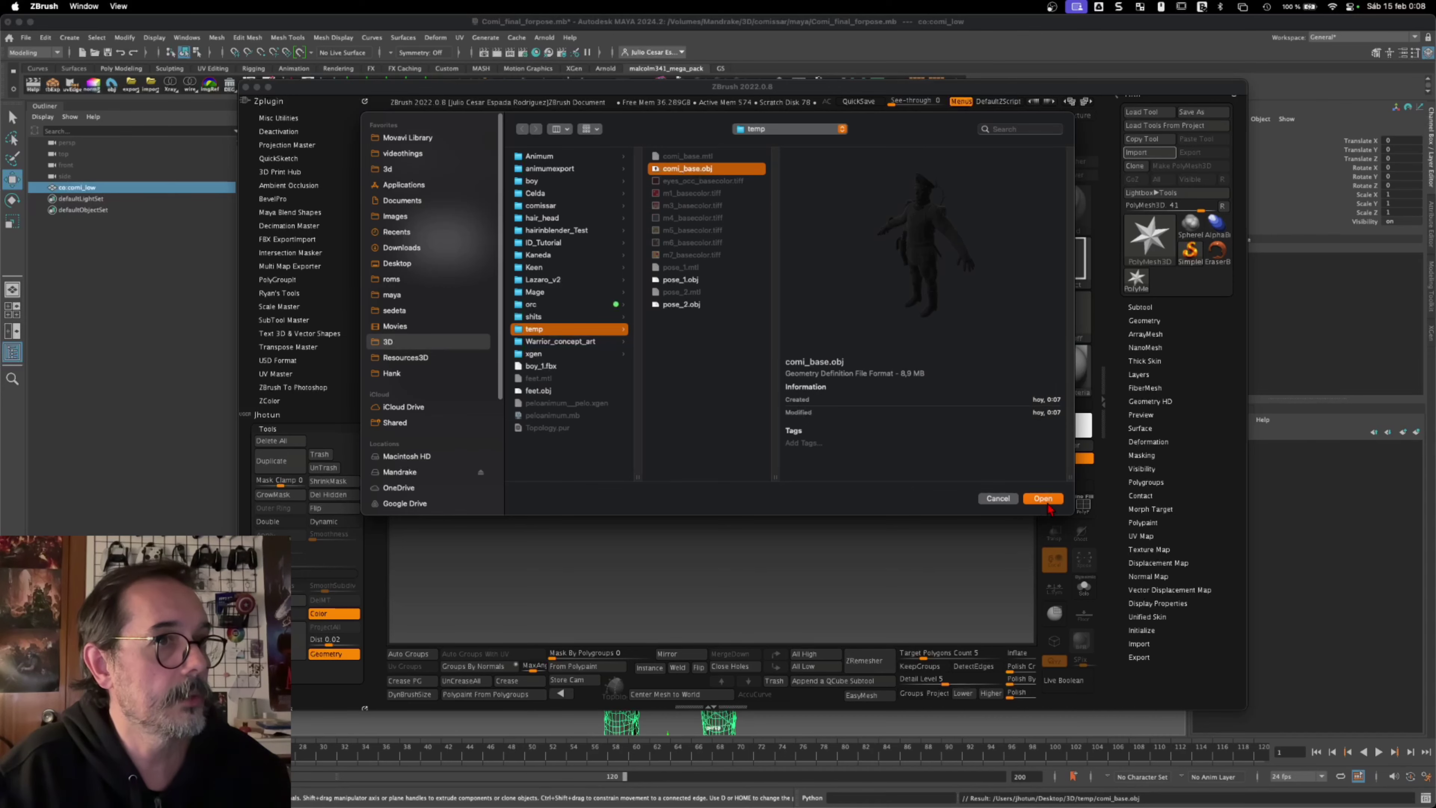
{"action": "left_click", "coordinate": [1042, 499]}
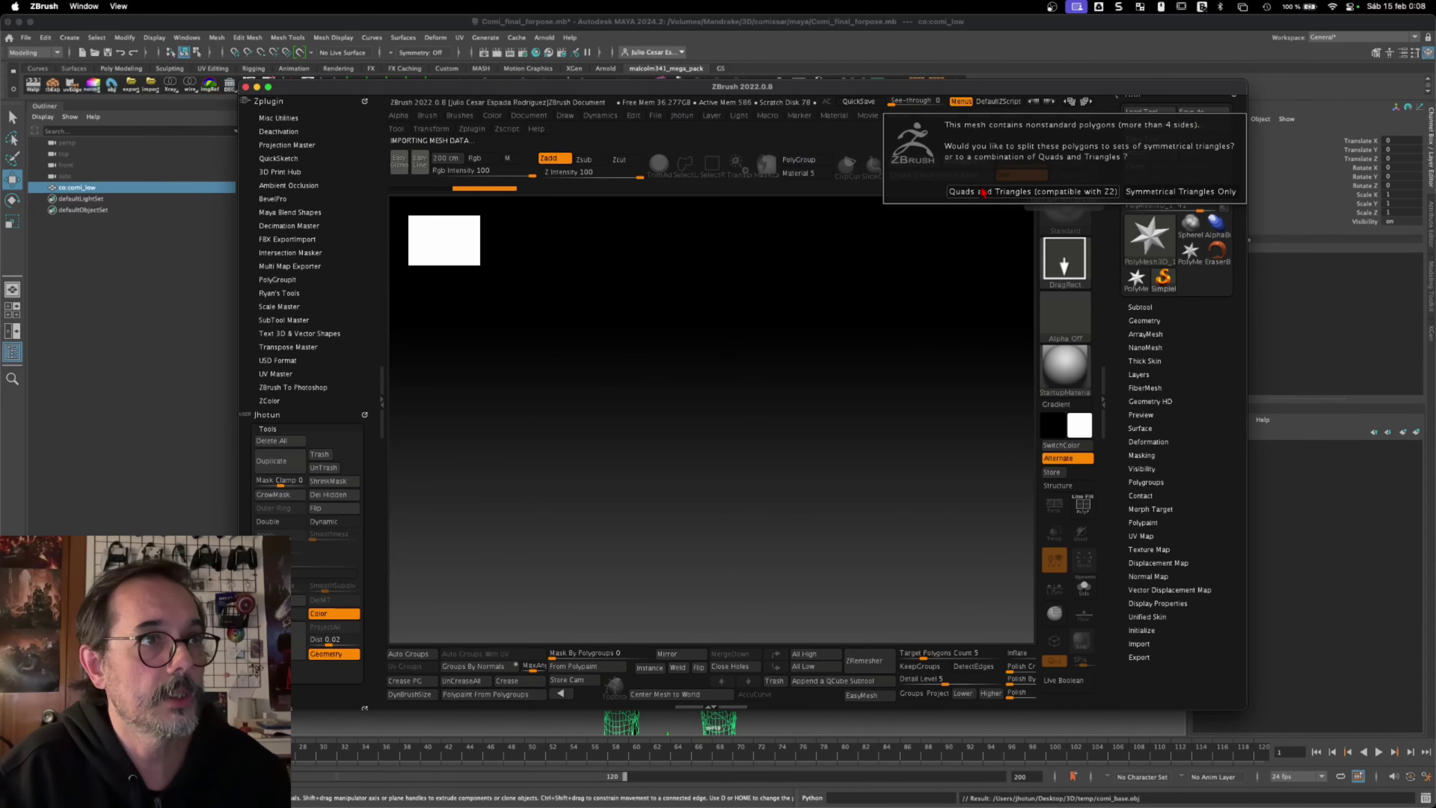
{"action": "left_click", "coordinate": [1032, 192]}
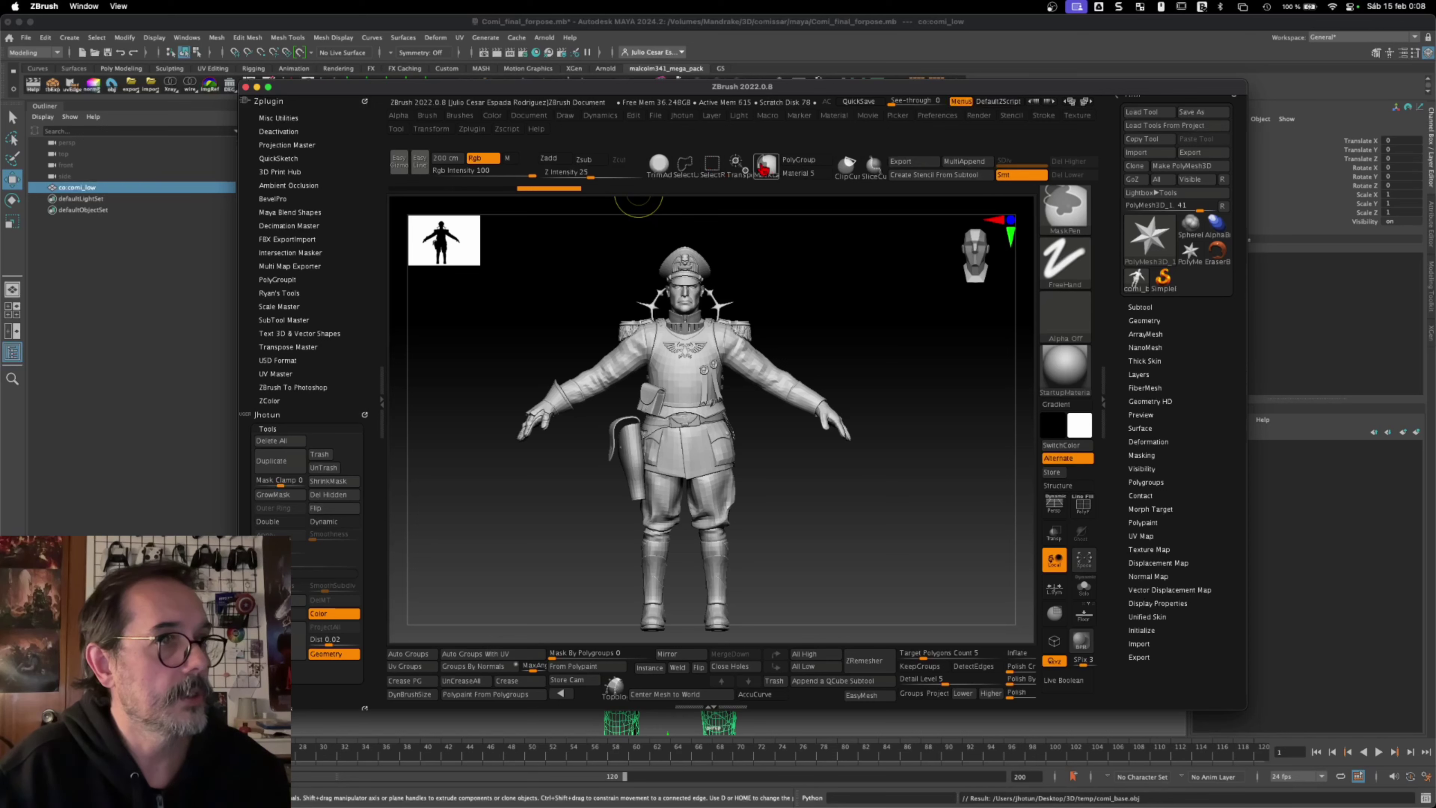
Mask everything except the character's left forearm, bend the forearm at the elbow toward the torso, and clear the mask.
{"action": "left_click", "coordinate": [766, 165], "text": "ctrl"}
{"action": "mouse_move", "coordinate": [786, 349]}
{"action": "left_mouse_down", "text": "ctrl"}
{"action": "mouse_move", "coordinate": [806, 457]}
{"action": "mouse_move", "coordinate": [758, 393]}
{"action": "left_mouse_up", "text": "ctrl"}
{"action": "left_click", "coordinate": [845, 361], "text": "ctrl"}
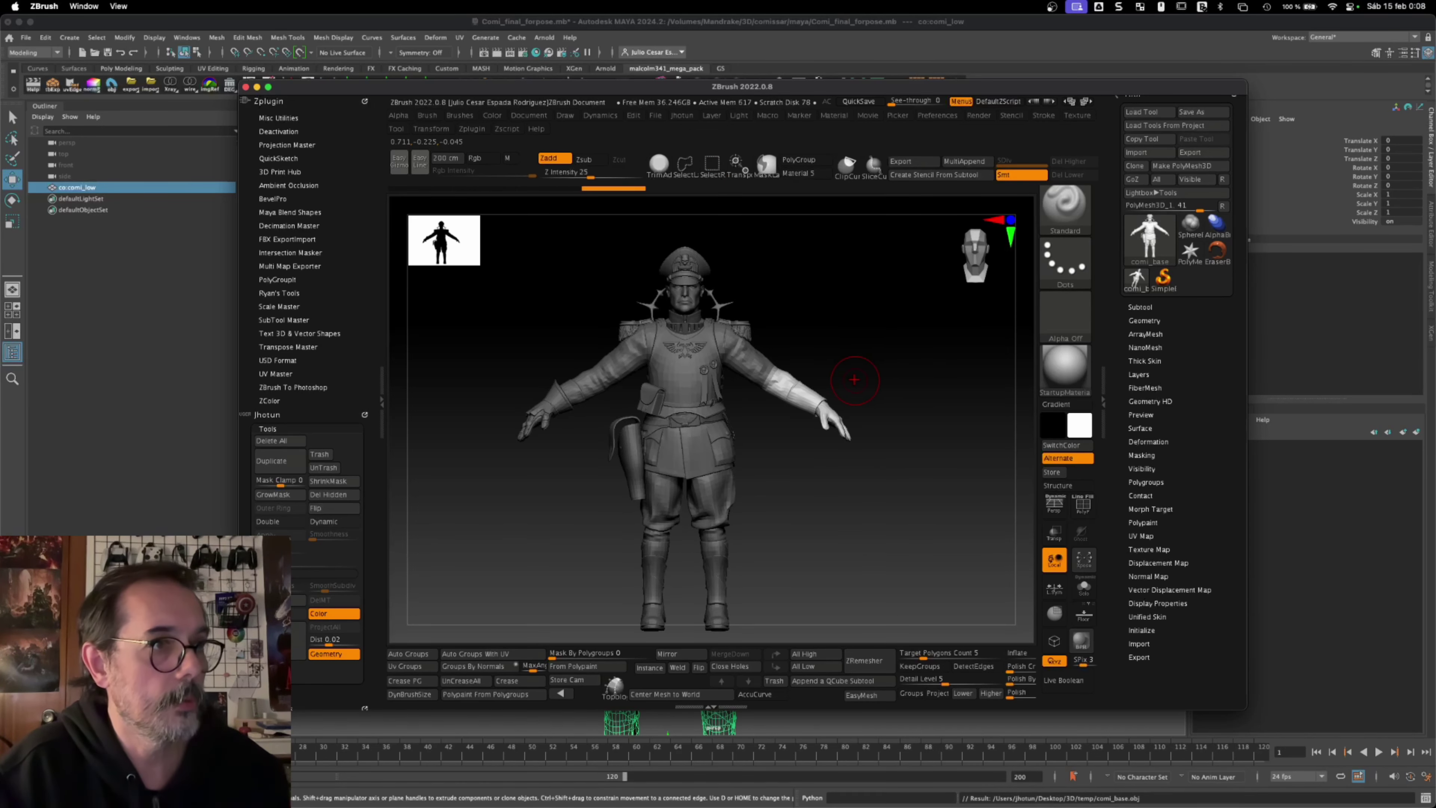
{"action": "key", "text": "w"}
{"action": "left_click", "coordinate": [782, 387], "text": "alt"}
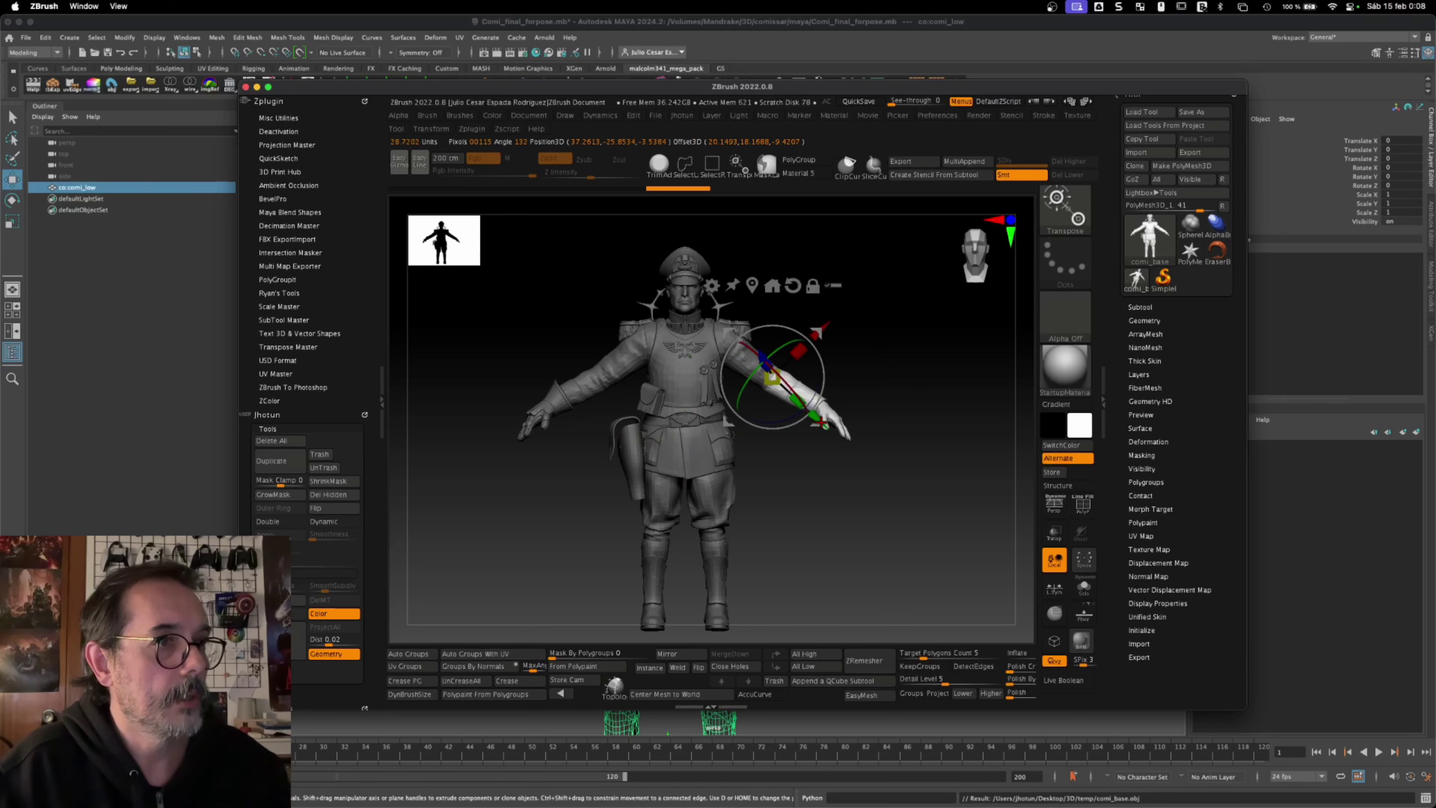
{"action": "left_click_drag", "start_coordinate": [784, 386], "coordinate": [735, 346]}
{"action": "left_click_drag", "start_coordinate": [905, 353], "coordinate": [1133, 323], "text": "ctrl"}
Rename the comi_base subtool as pose_1.
{"action": "left_click", "coordinate": [1137, 307]}
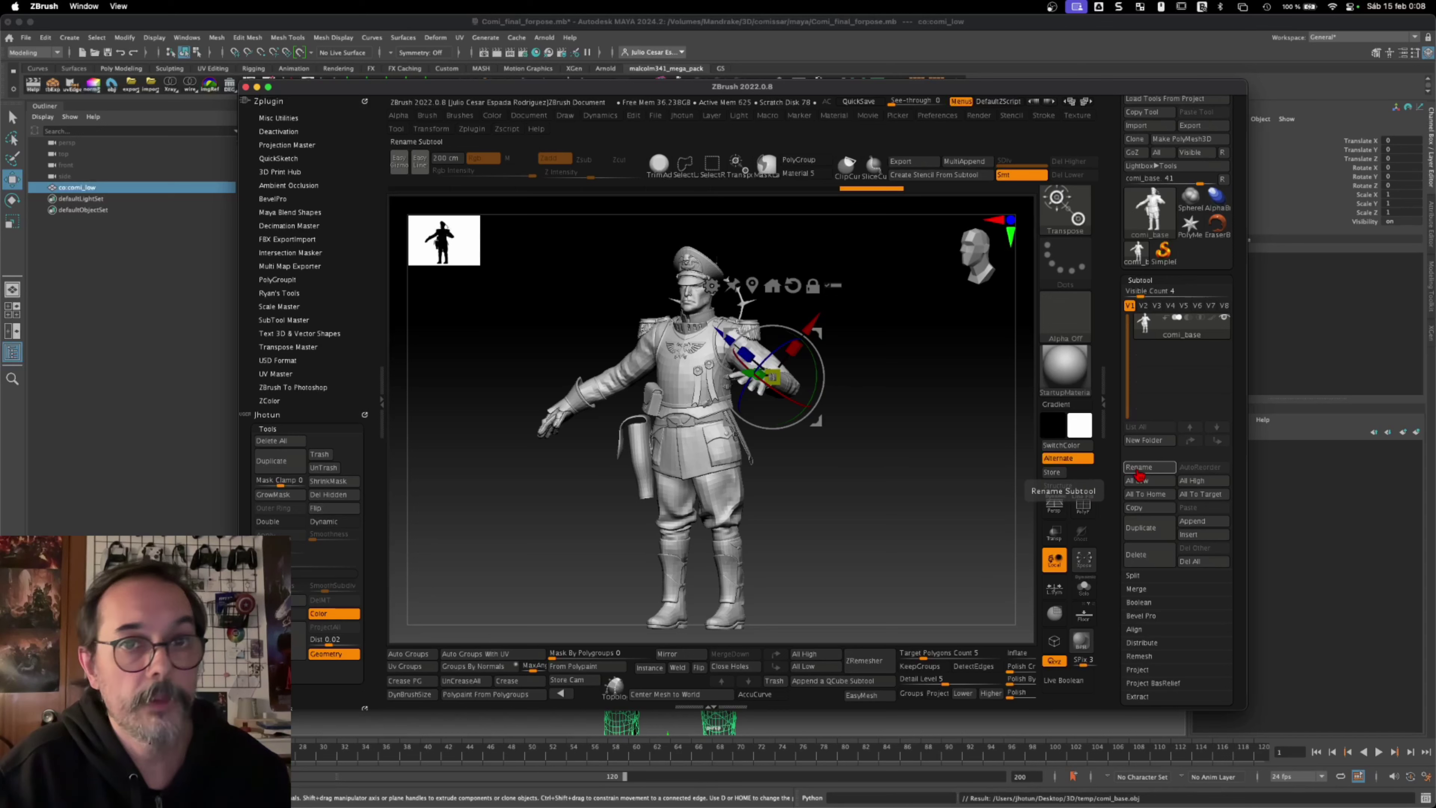
{"action": "left_click", "coordinate": [1140, 474]}
{"action": "type", "text": "pose_1"}
{"action": "key", "text": "Return"}
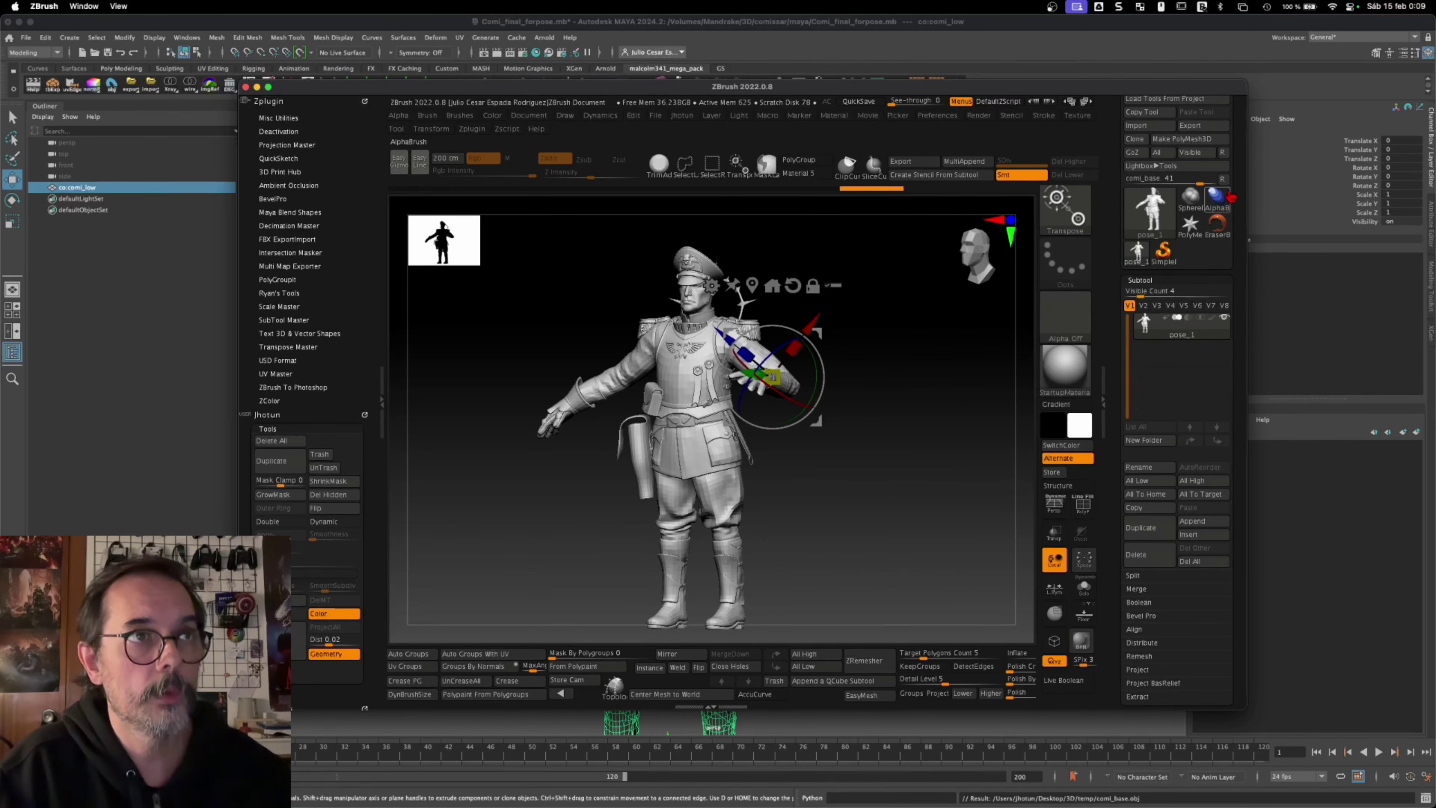
Try to export the posed mesh in OBJ format to the temp folder as pose_1.obj, replacing the existing file.
{"action": "left_click", "coordinate": [1190, 126]}
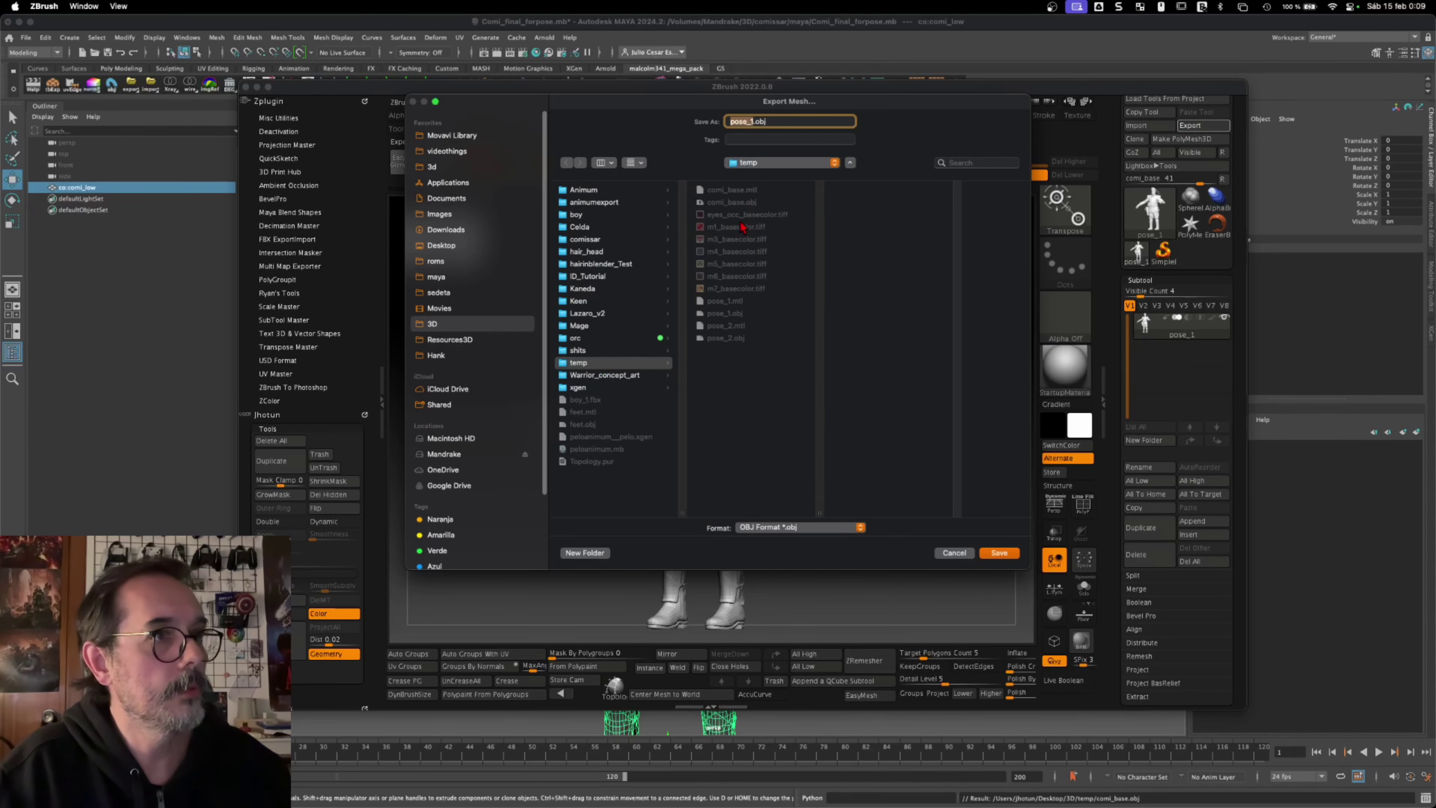
{"action": "left_click", "coordinate": [729, 315]}
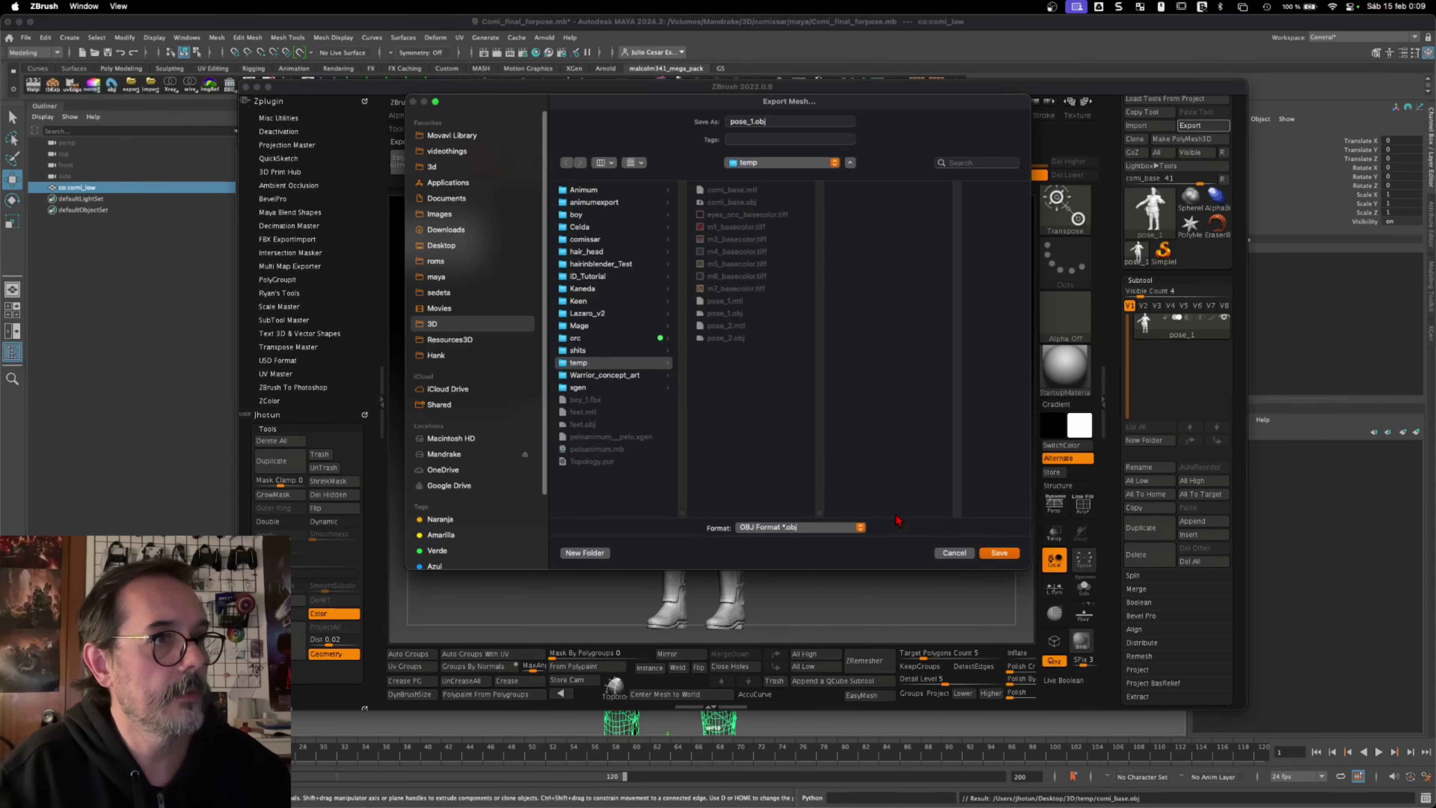
{"action": "left_click", "coordinate": [991, 552]}
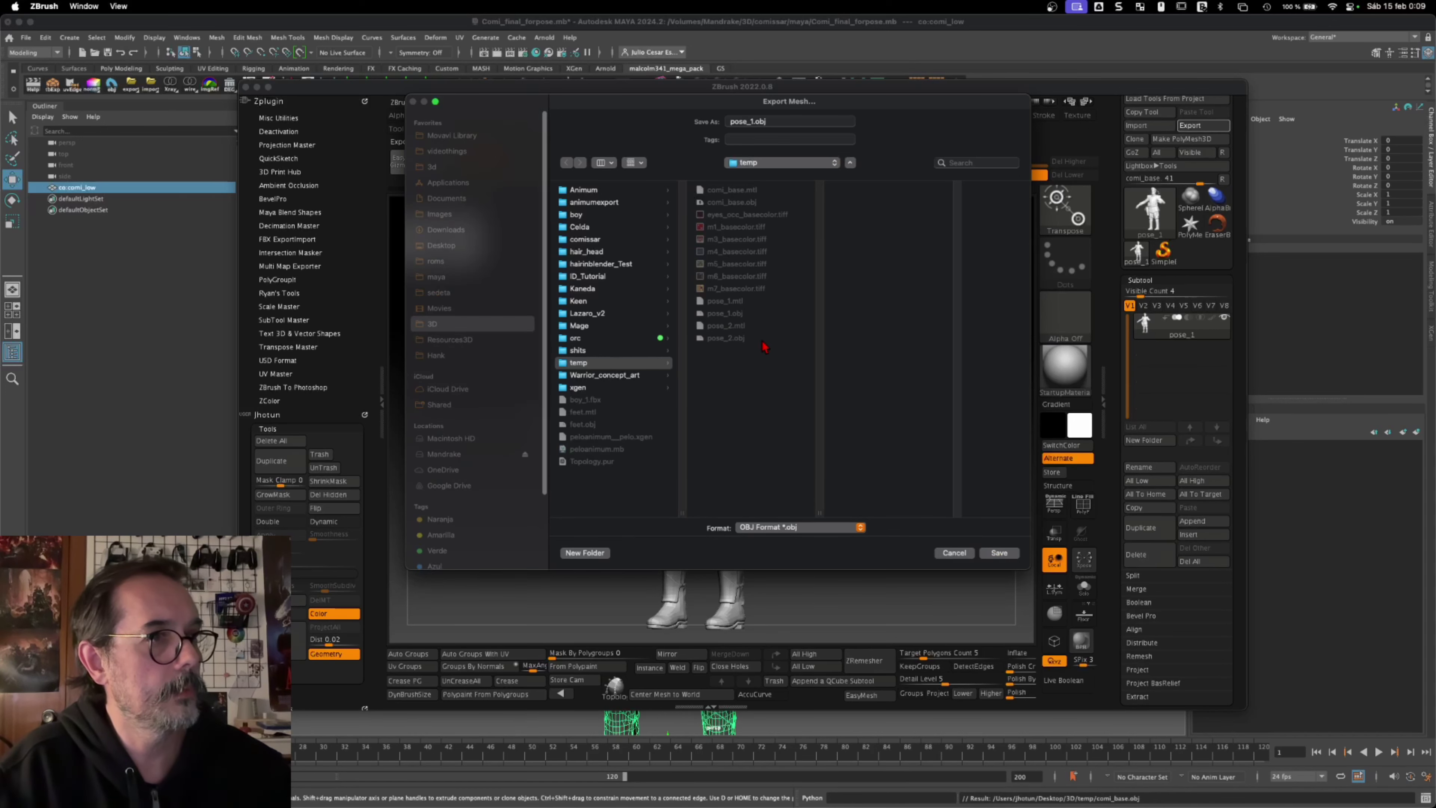
{"action": "left_click_drag", "start_coordinate": [841, 105], "coordinate": [510, 235]}
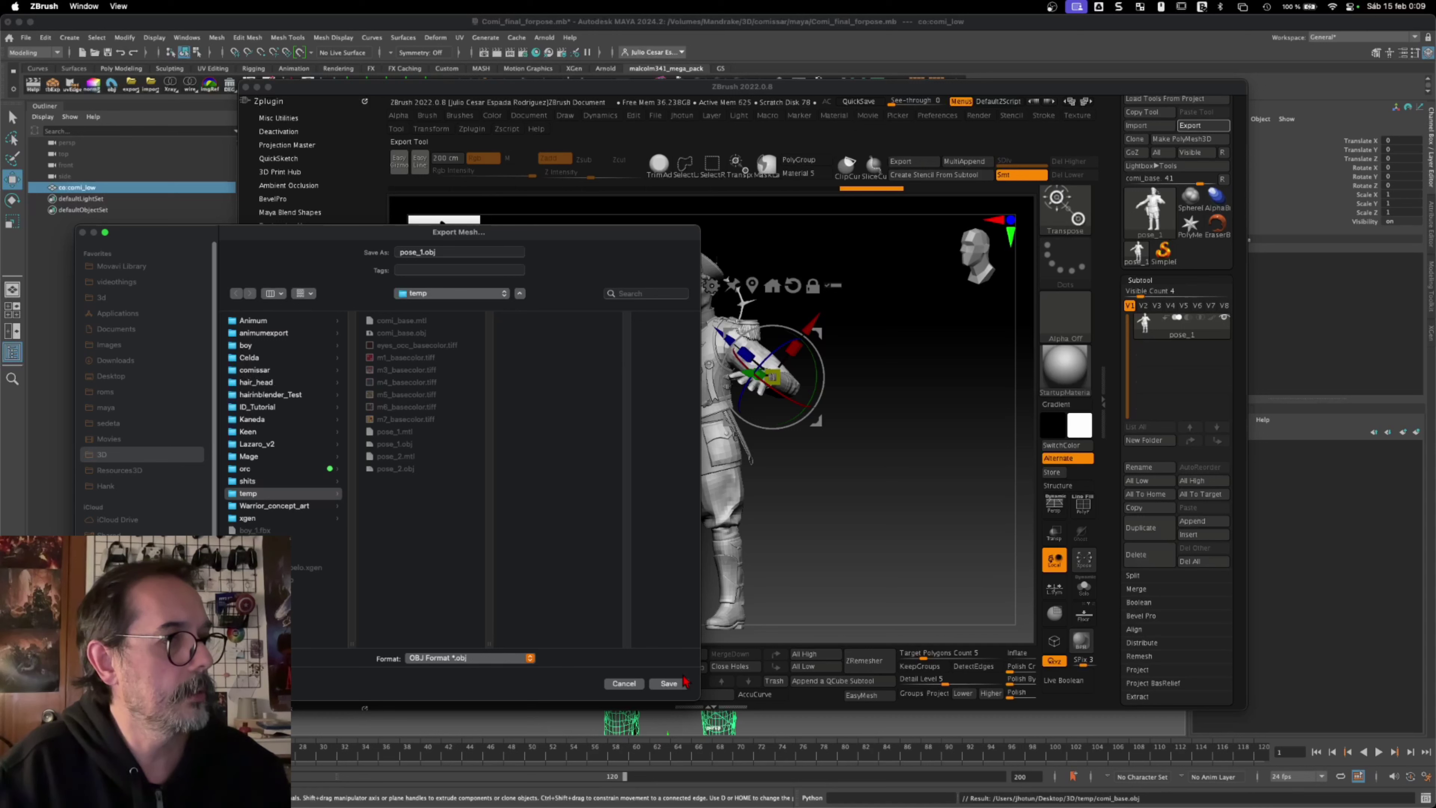
{"action": "left_click", "coordinate": [676, 687]}
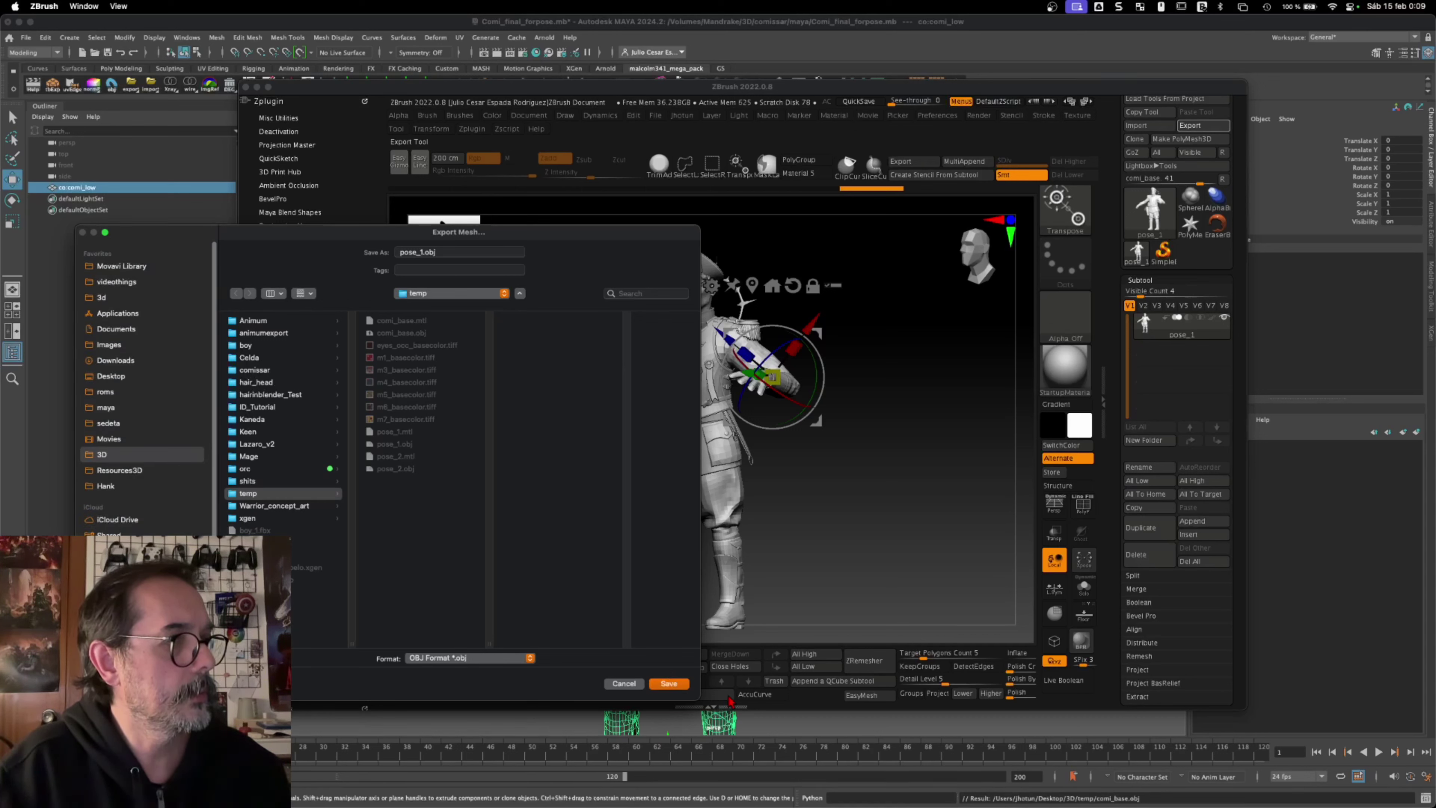
{"action": "key", "text": "Return"}
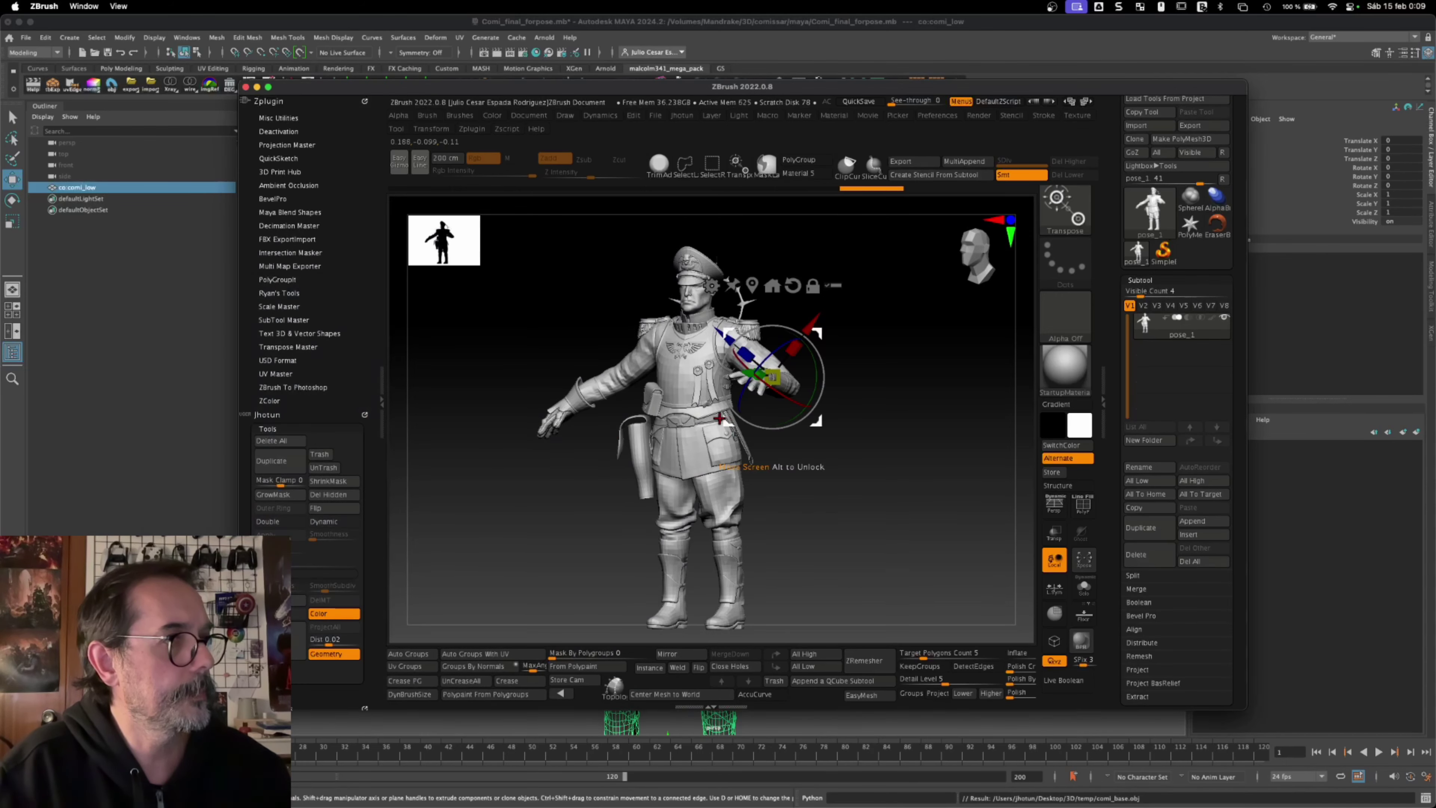
{"action": "left_click", "coordinate": [1202, 125]}
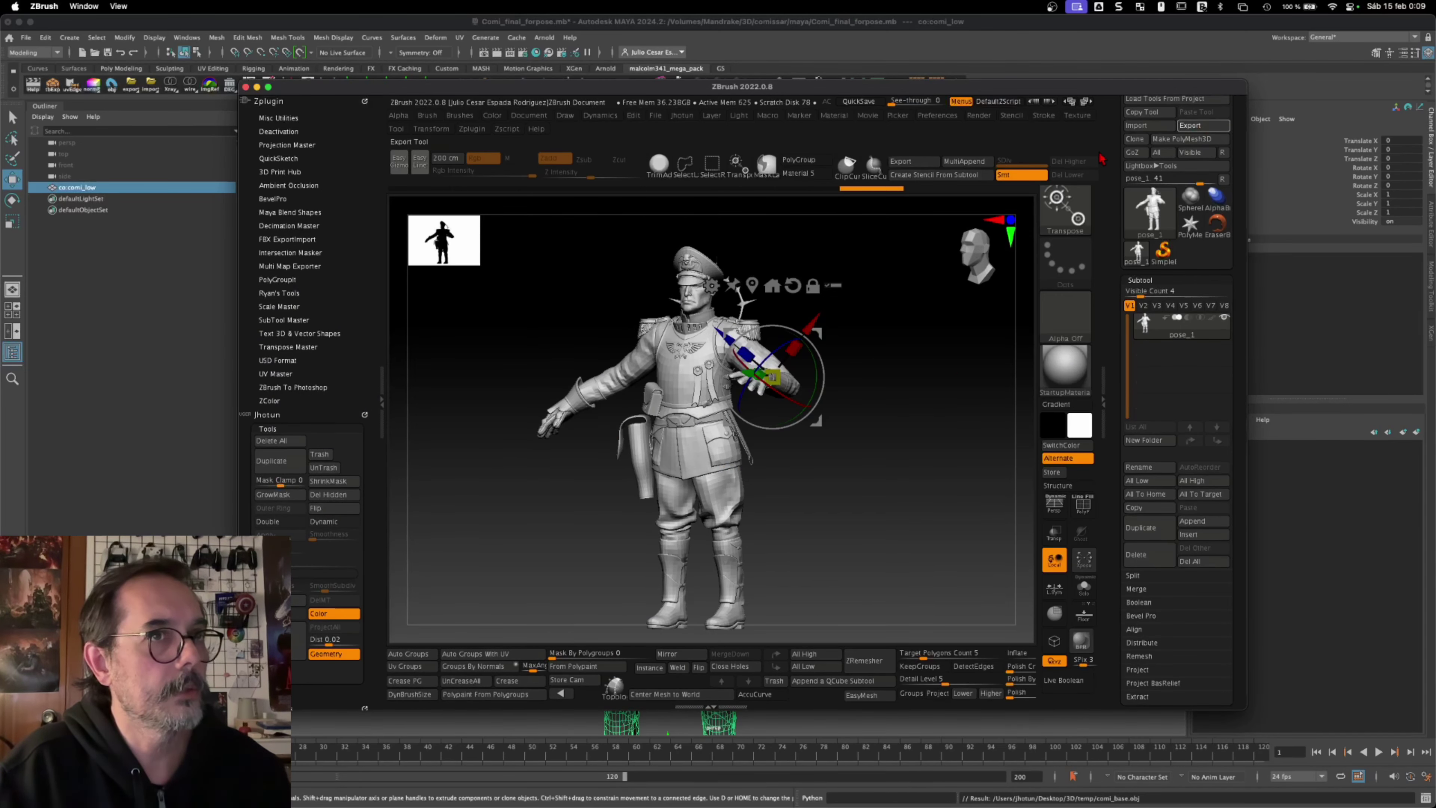
{"action": "left_click", "coordinate": [729, 323]}
{"action": "left_click", "coordinate": [999, 553]}
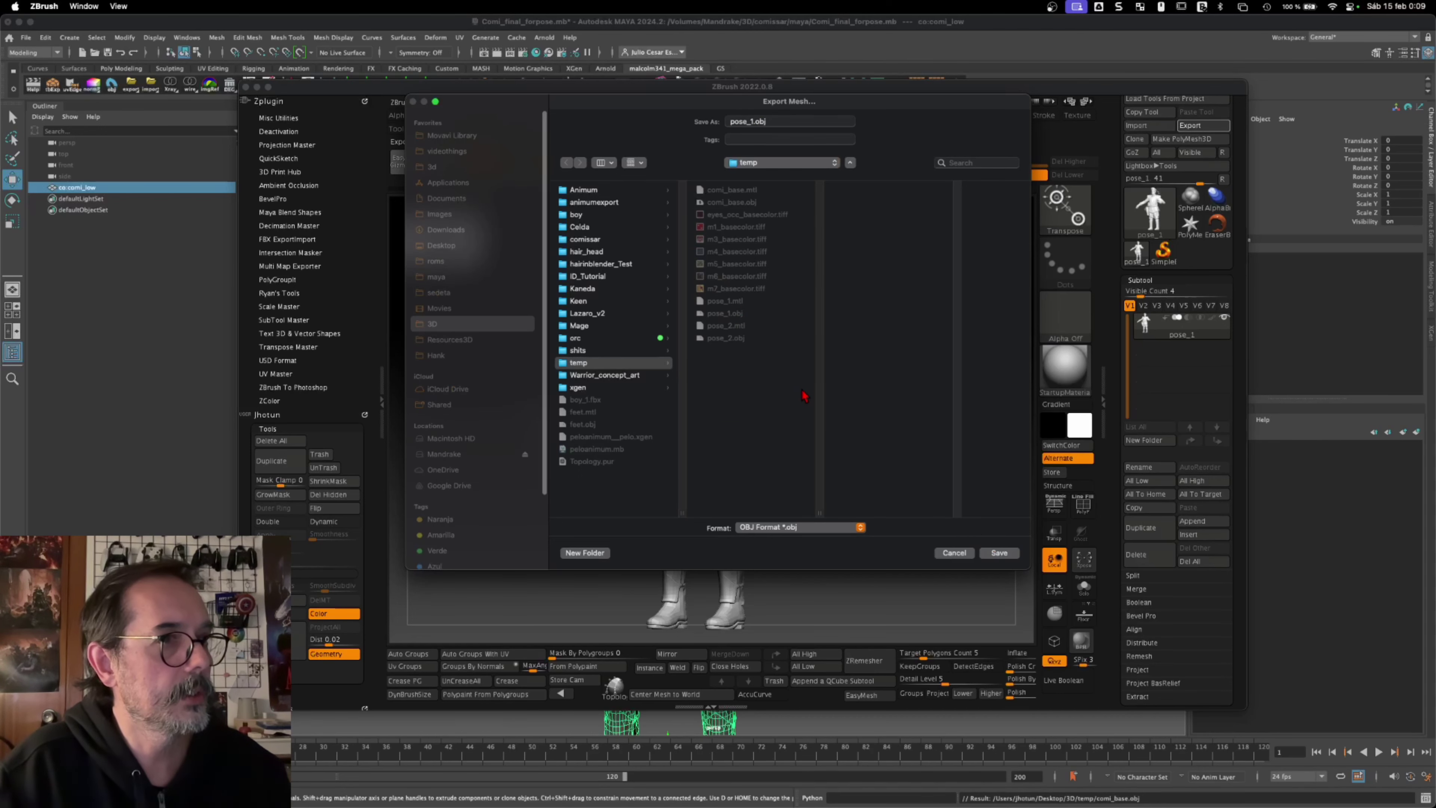
{"action": "left_click_drag", "start_coordinate": [803, 110], "coordinate": [687, 280]}
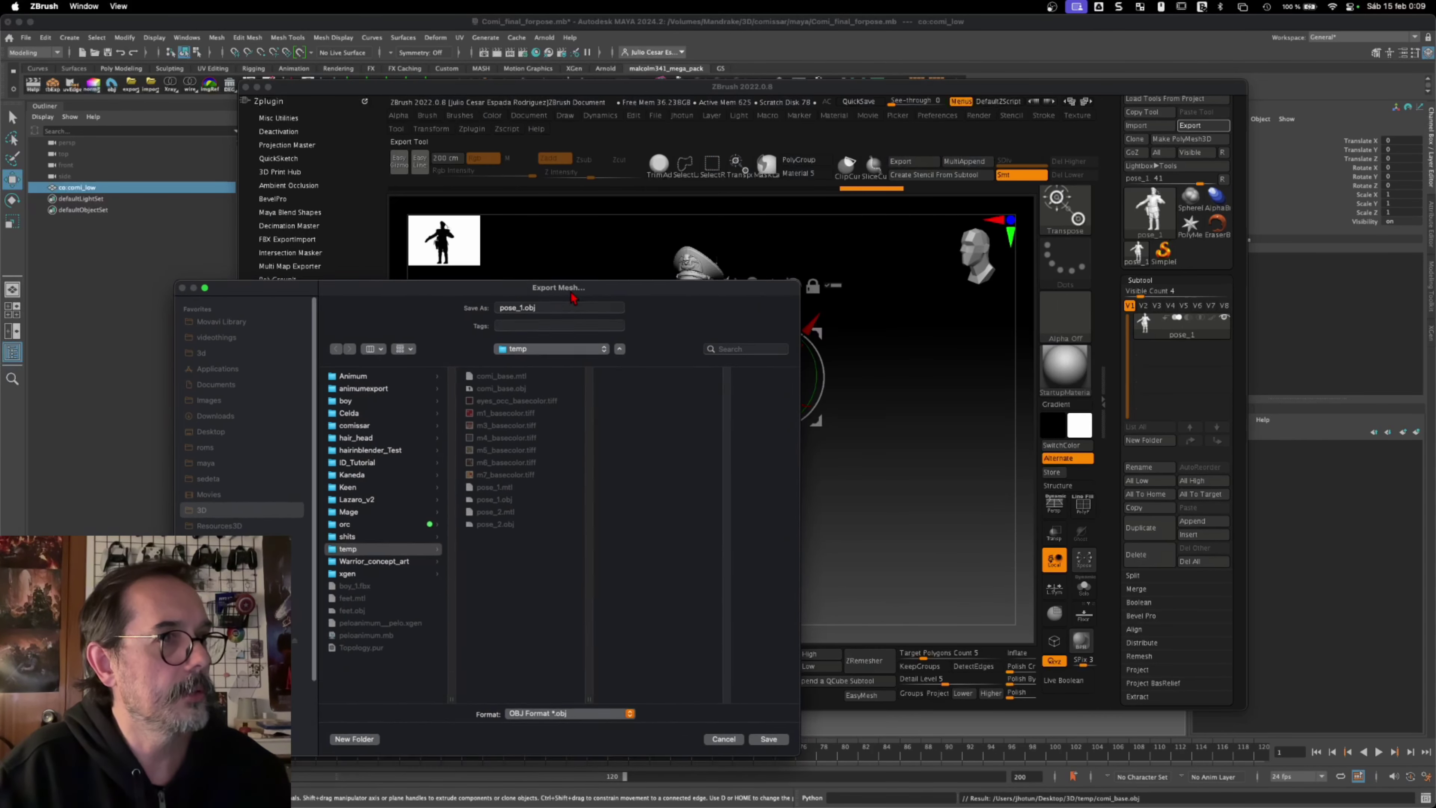
{"action": "left_click", "coordinate": [889, 720]}
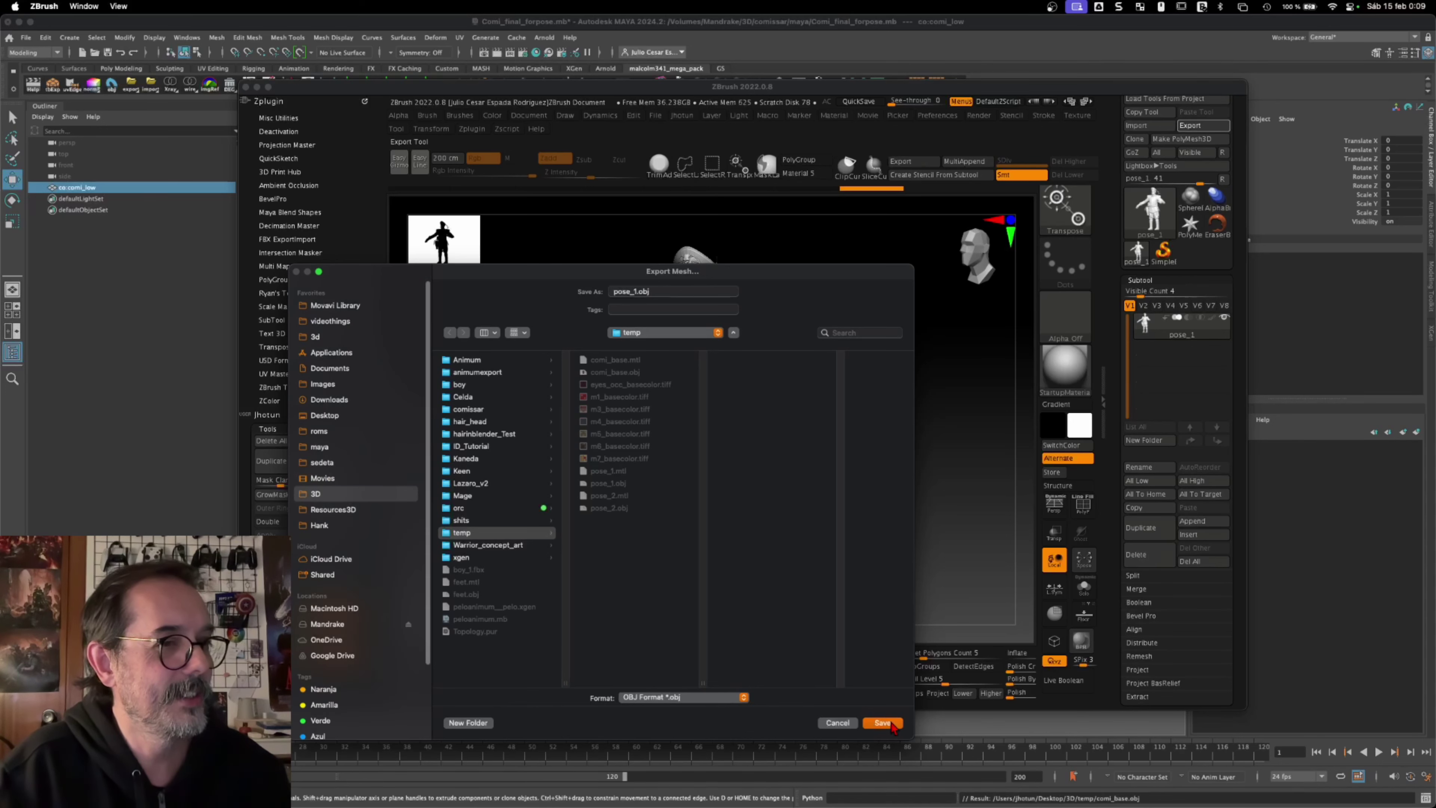
{"action": "left_click", "coordinate": [839, 725]}
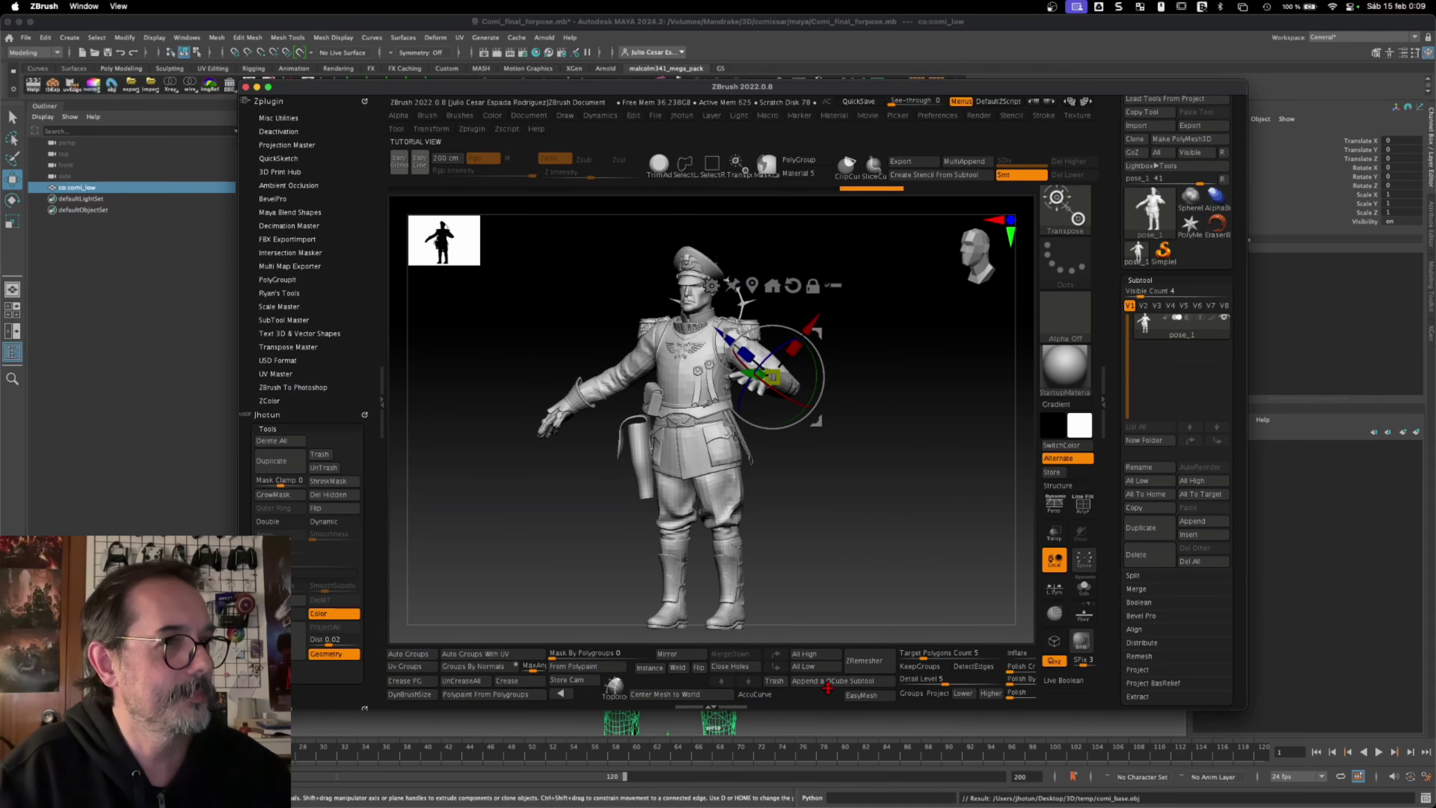
Export the posed mesh in OBJ format to the temp folder under the new file name pose1.obj.
{"action": "left_click", "coordinate": [1192, 125]}
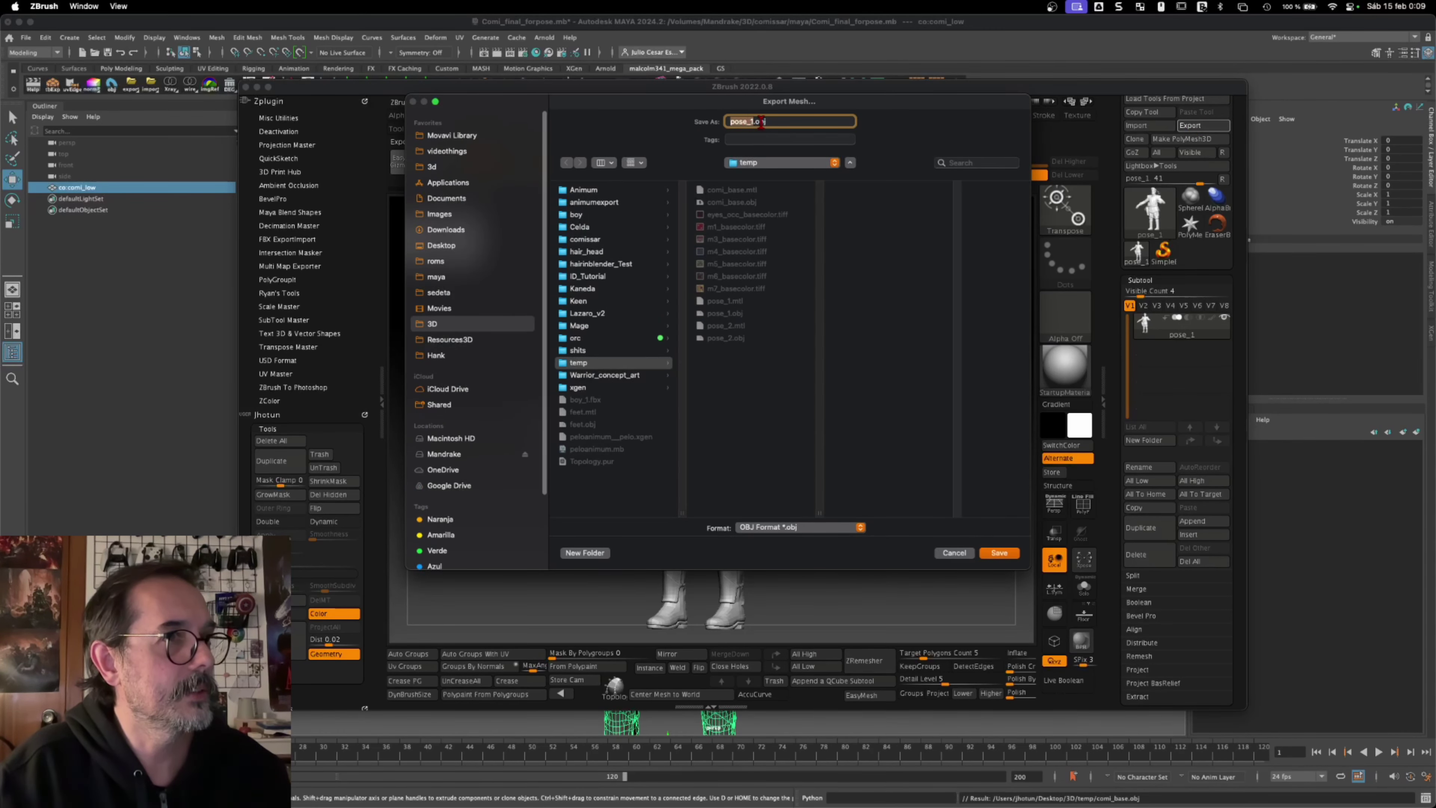
{"action": "left_click", "coordinate": [754, 121]}
{"action": "key", "text": "BackSpace"}
{"action": "type", "text": "3"}
{"action": "key", "text": "Return"}
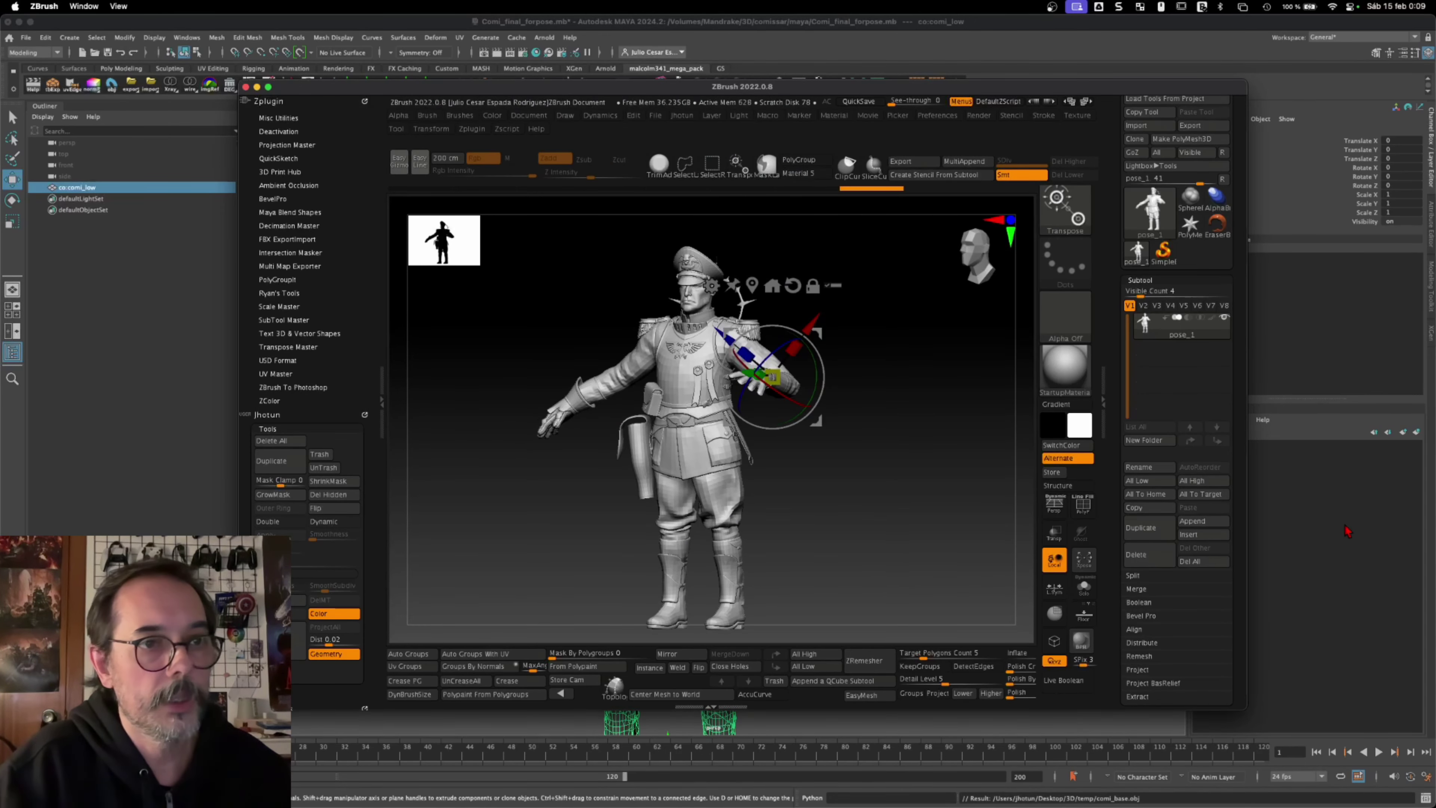
Switch to Maya and import pose1.obj from the temp folder inside 3D into the character scene.
{"action": "left_click", "coordinate": [25, 37]}
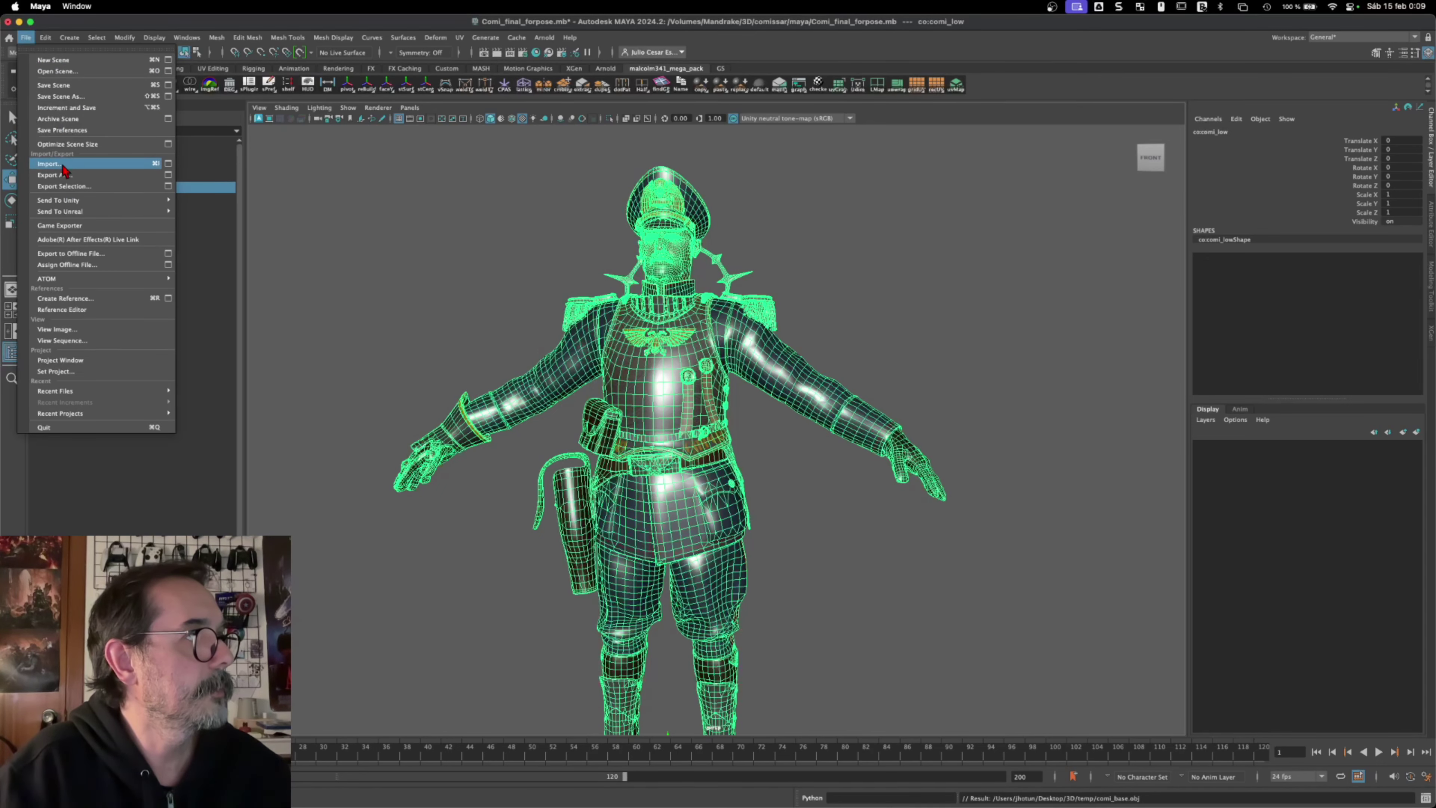
{"action": "left_click", "coordinate": [51, 163]}
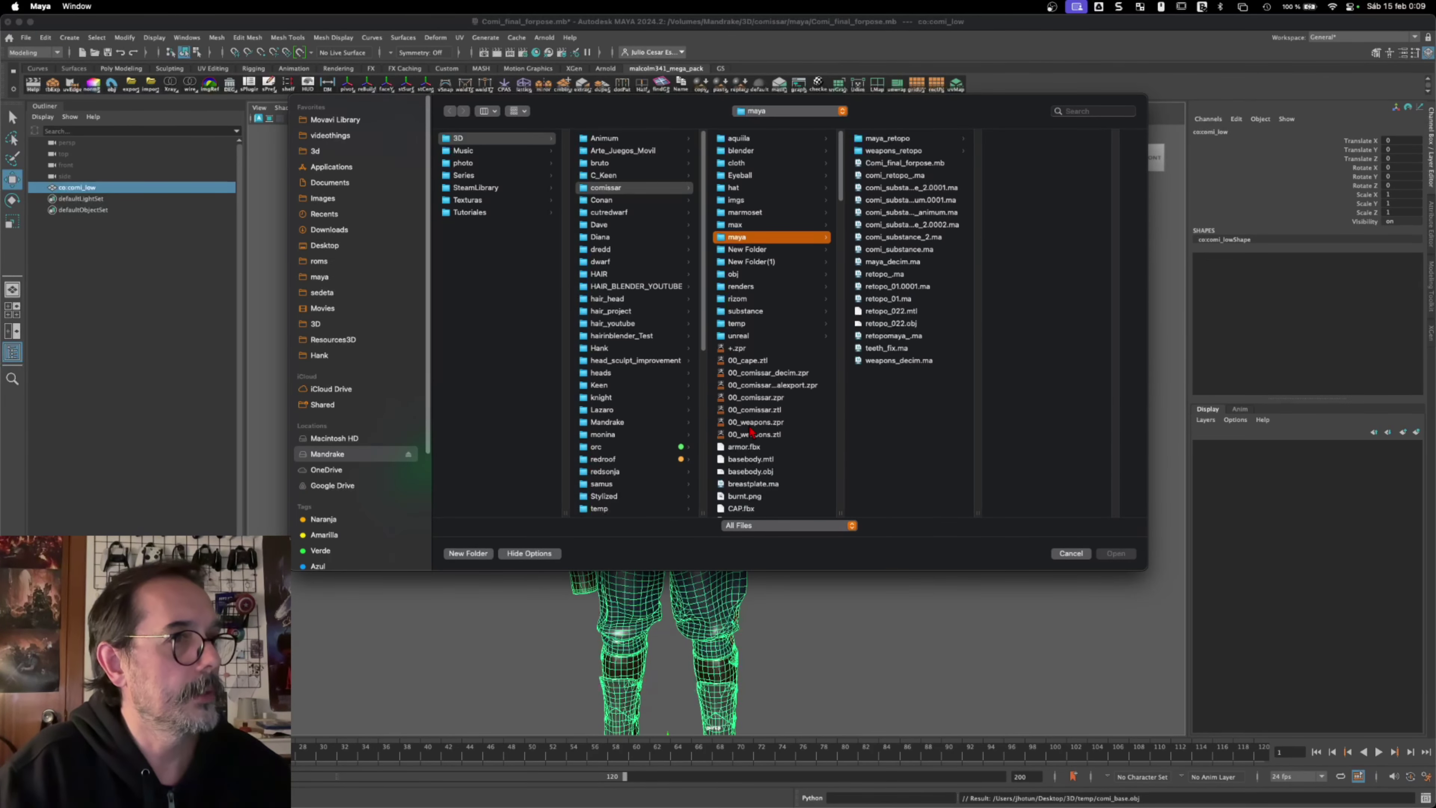
{"action": "left_click", "coordinate": [316, 325]}
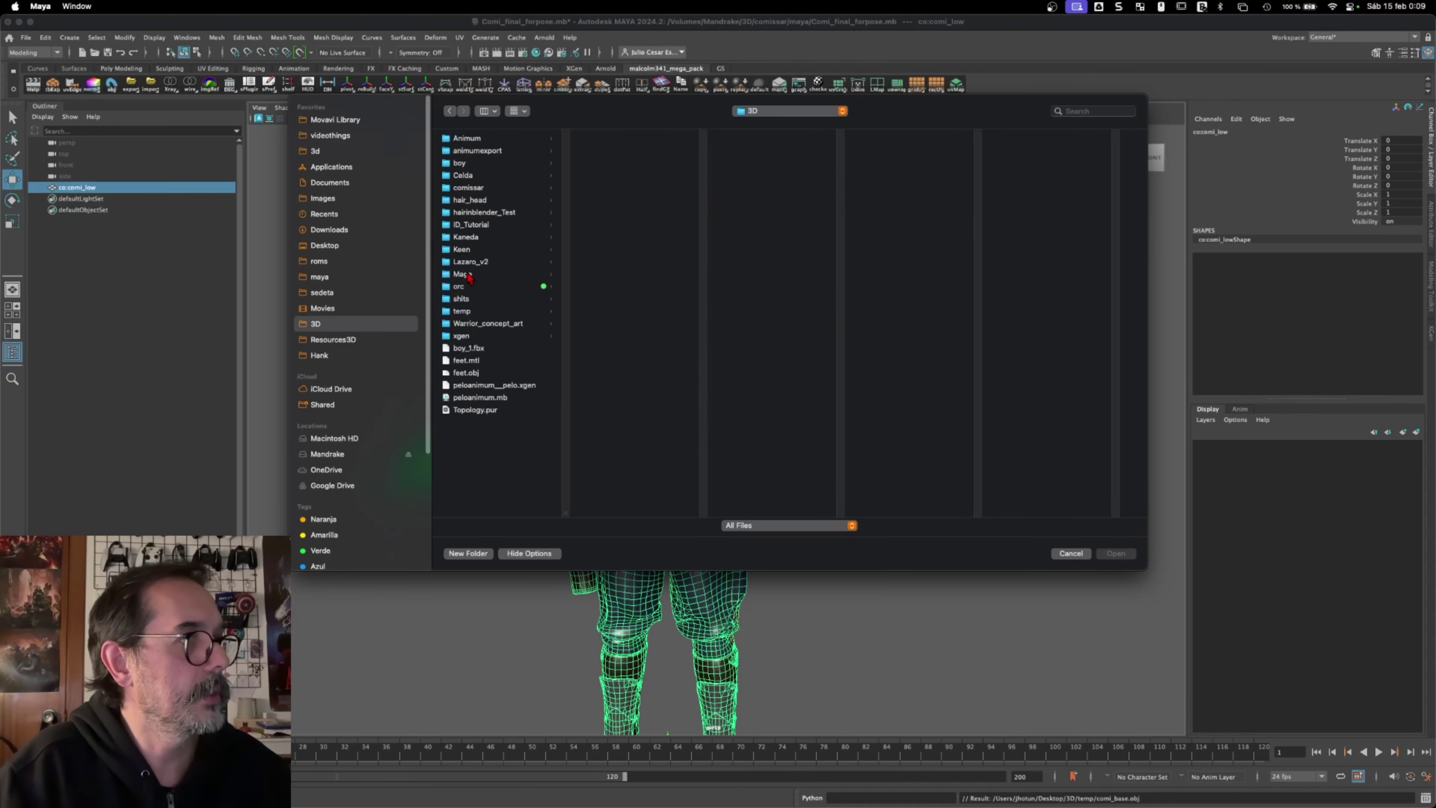
{"action": "left_click", "coordinate": [460, 311]}
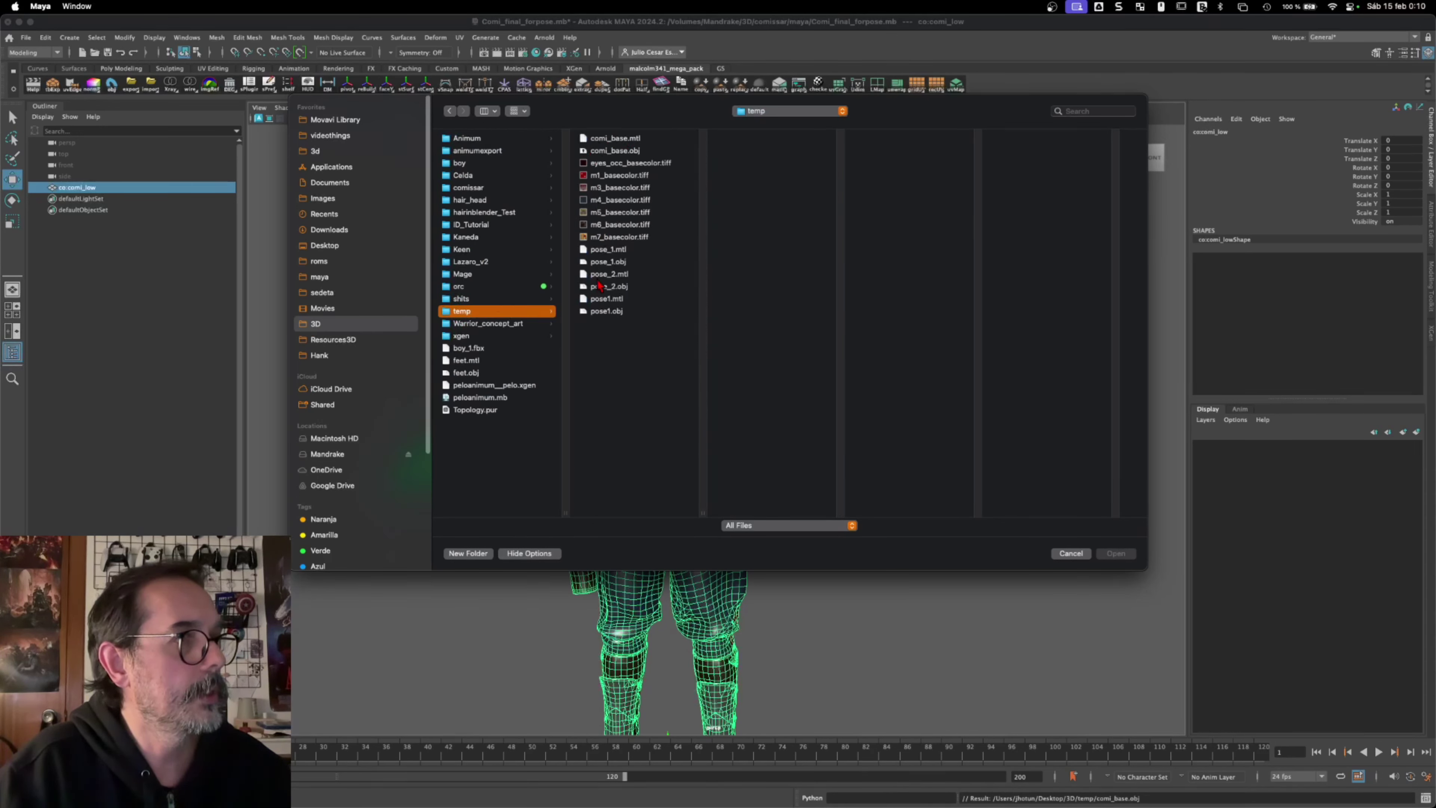
{"action": "left_click", "coordinate": [609, 312]}
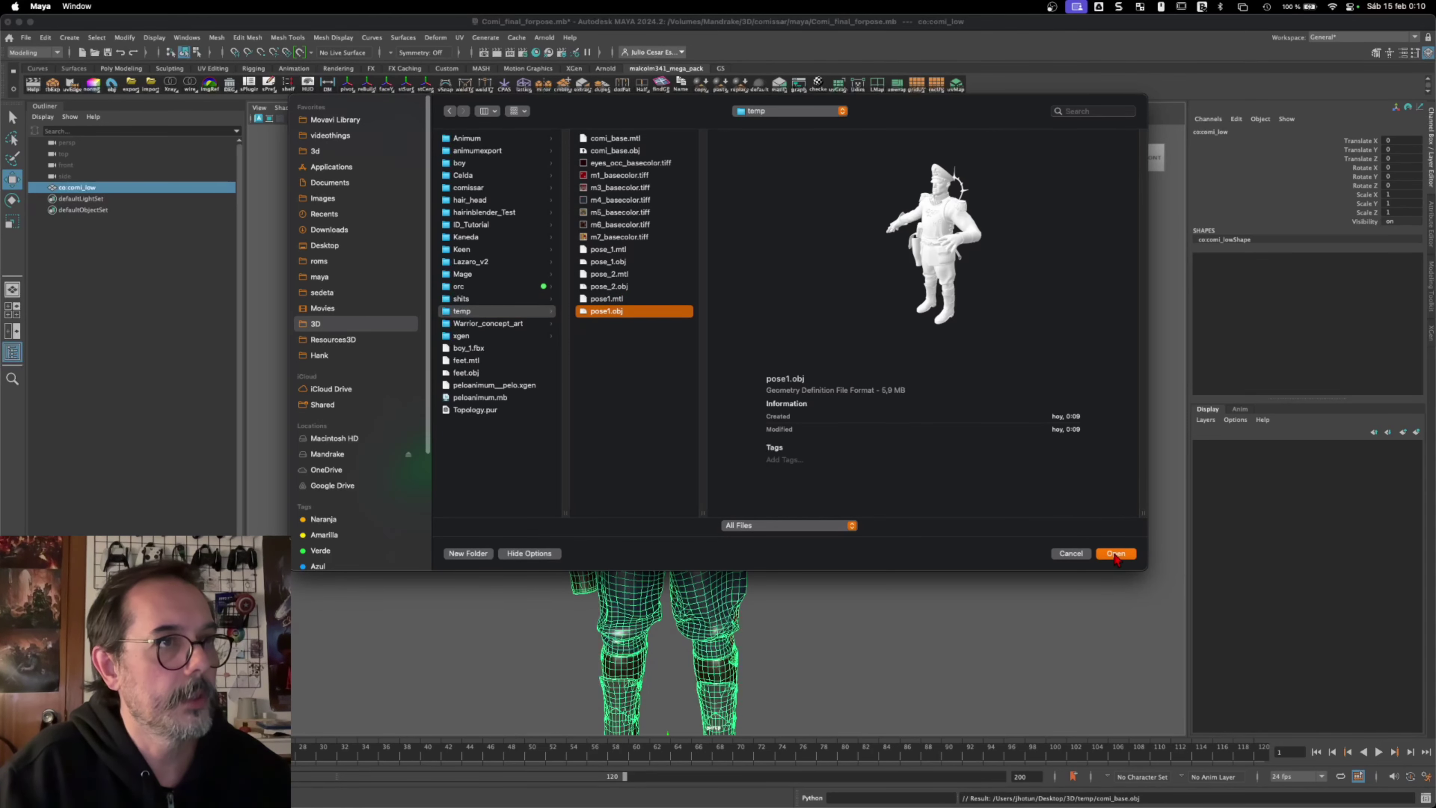
{"action": "left_click", "coordinate": [1116, 554]}
{"action": "left_click_drag", "start_coordinate": [955, 380], "coordinate": [836, 474], "text": "alt"}
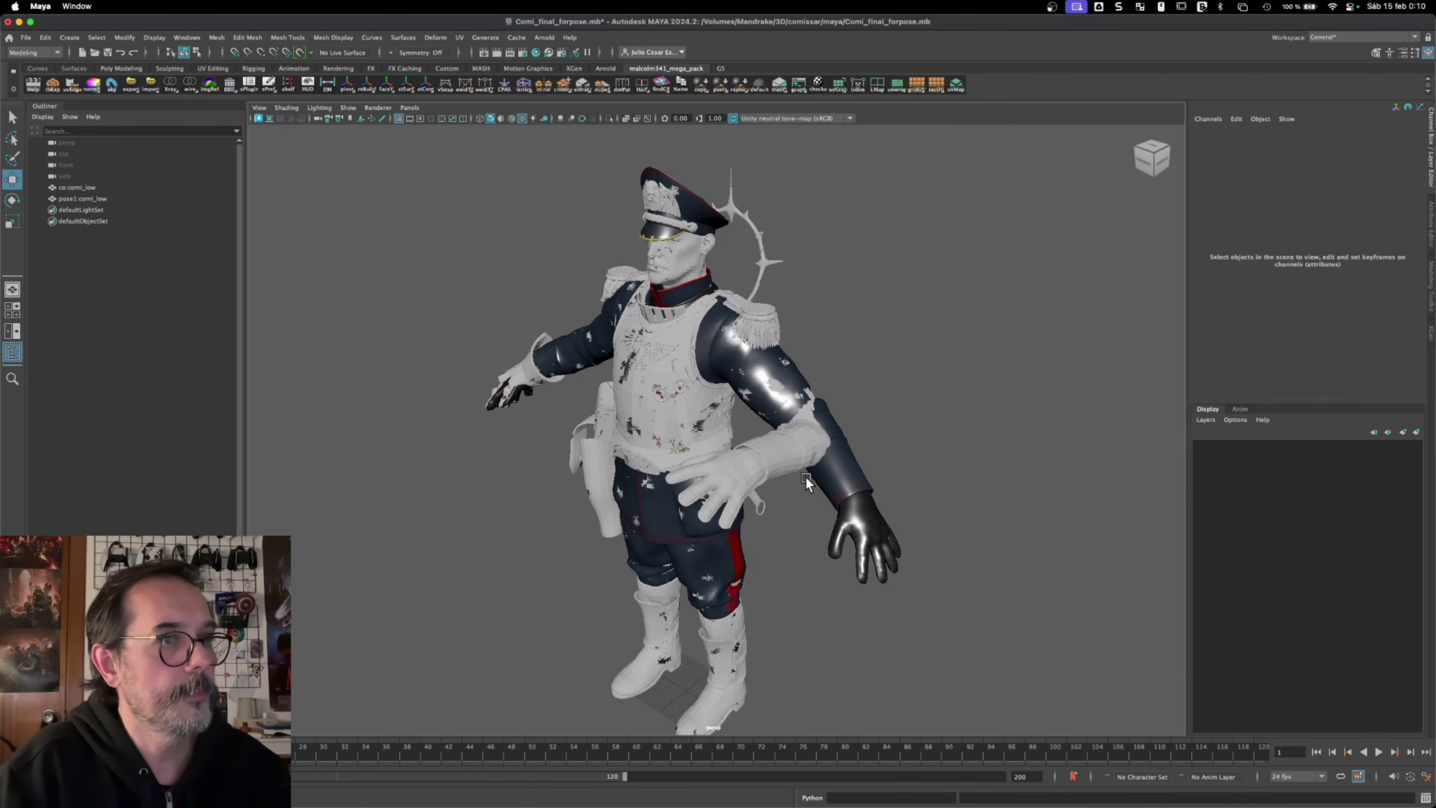
Isolate the imported posed mesh in the viewport and examine its bent left arm up close.
{"action": "left_click", "coordinate": [770, 457]}
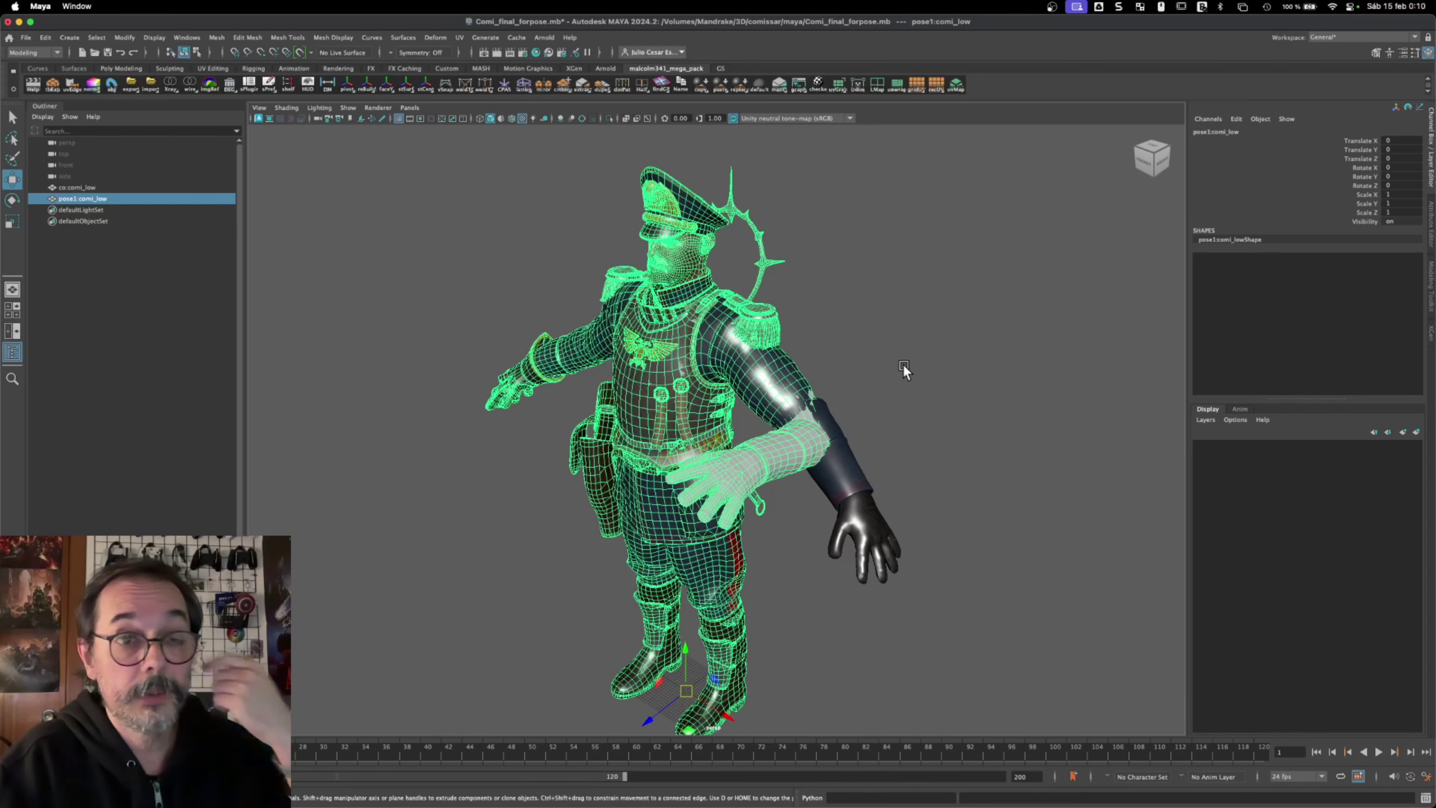
{"action": "left_click_drag", "start_coordinate": [798, 413], "coordinate": [812, 417], "text": "alt"}
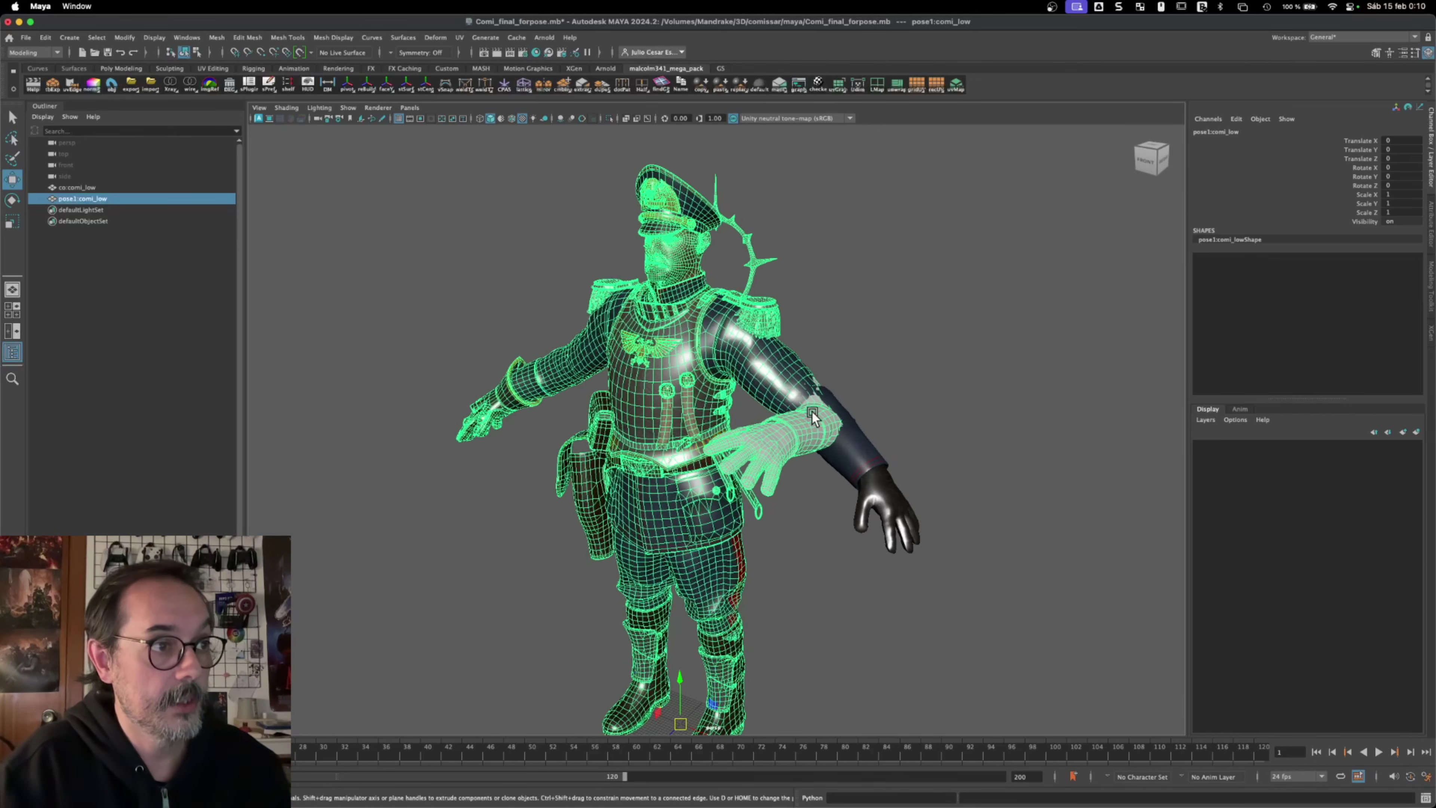
{"action": "key", "text": "ctrl+1"}
{"action": "scroll", "coordinate": [905, 447], "scroll_direction": "up", "scroll_amount": 5}
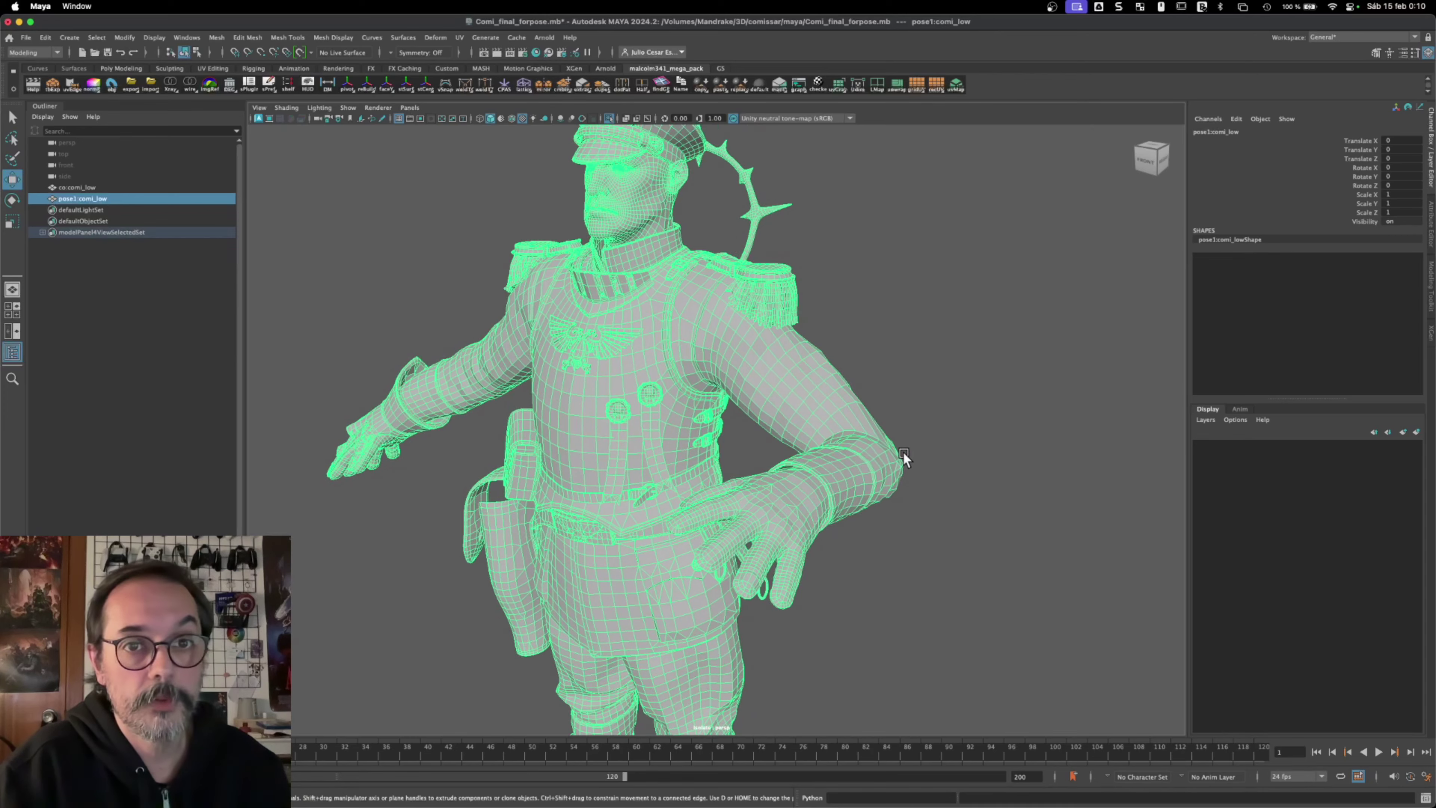
{"action": "left_click_drag", "start_coordinate": [903, 452], "coordinate": [881, 398], "text": "alt"}
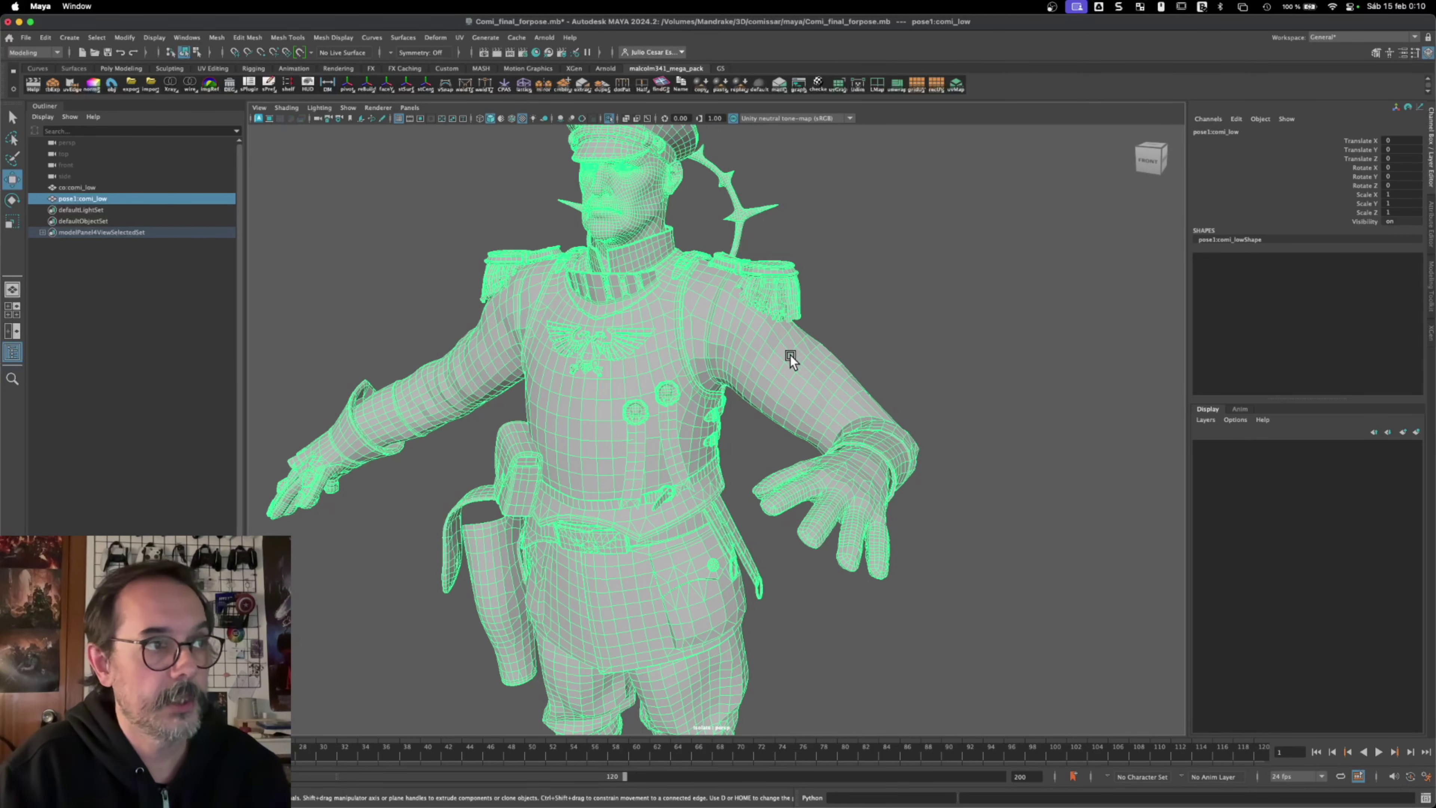
Inspect the posed mesh's faces by selecting them all, and return to object mode with the isolation turned off.
{"action": "right_click_drag", "start_coordinate": [848, 274], "coordinate": [803, 363]}
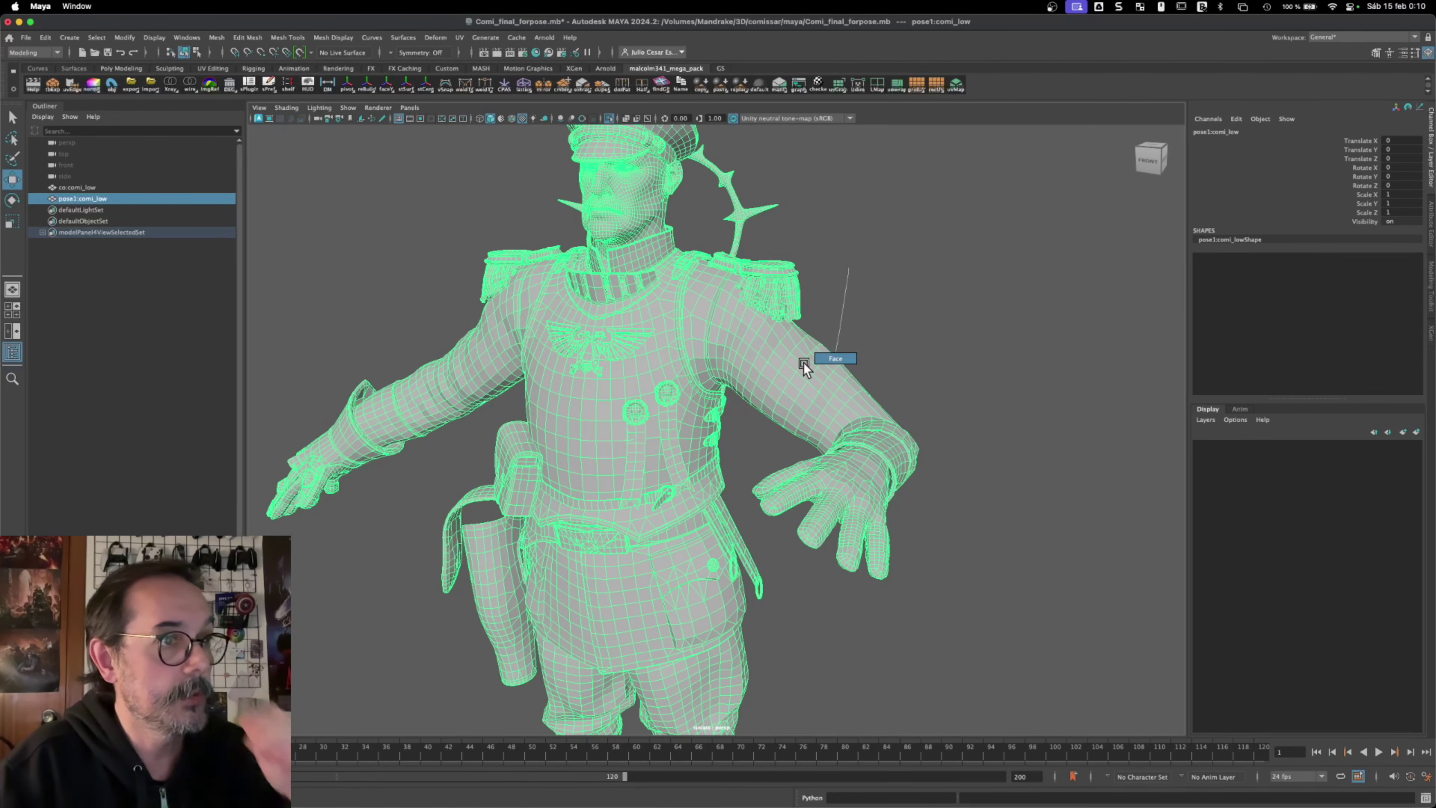
{"action": "left_click", "coordinate": [788, 372]}
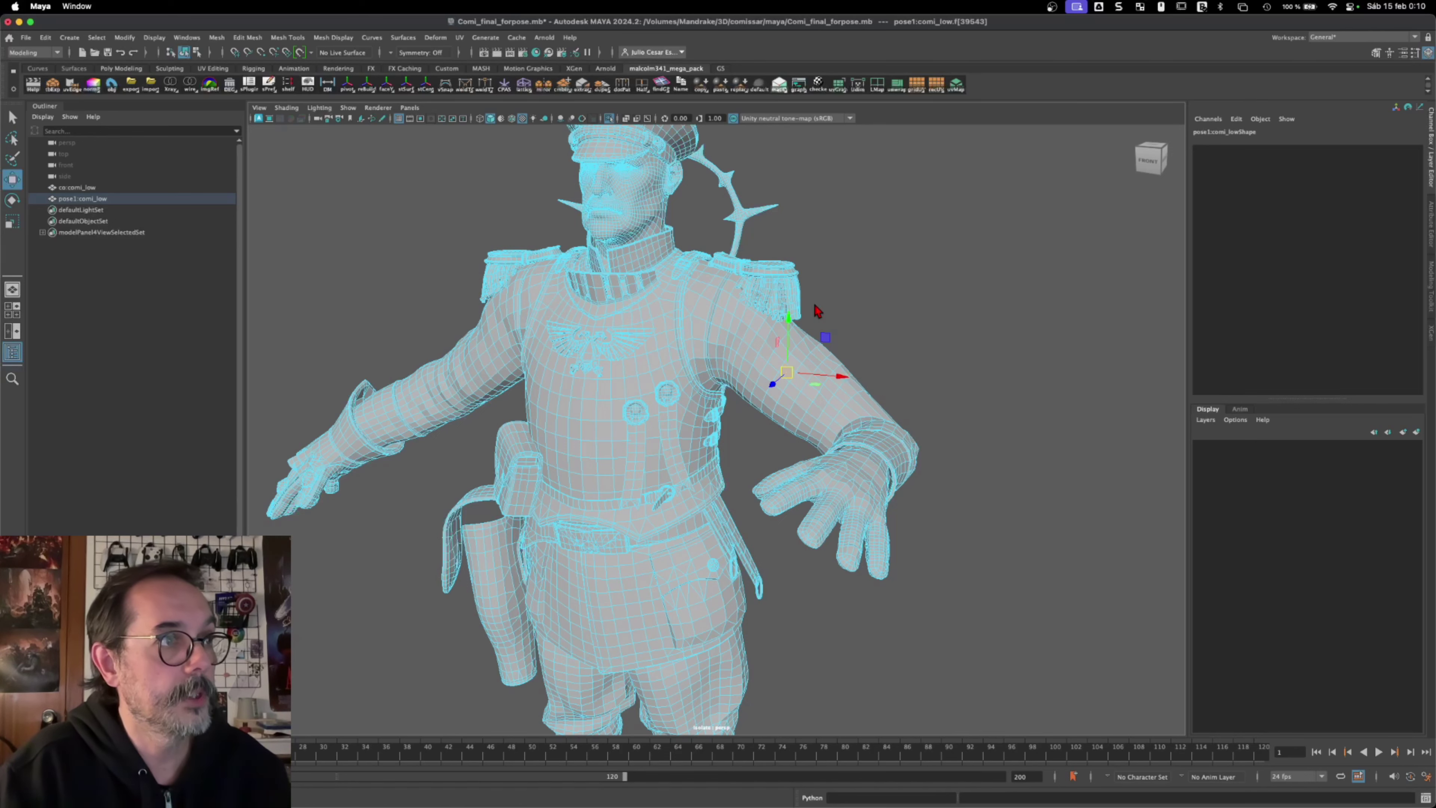
{"action": "key", "text": "F8"}
{"action": "left_click_drag", "start_coordinate": [760, 385], "coordinate": [780, 341], "text": "alt"}
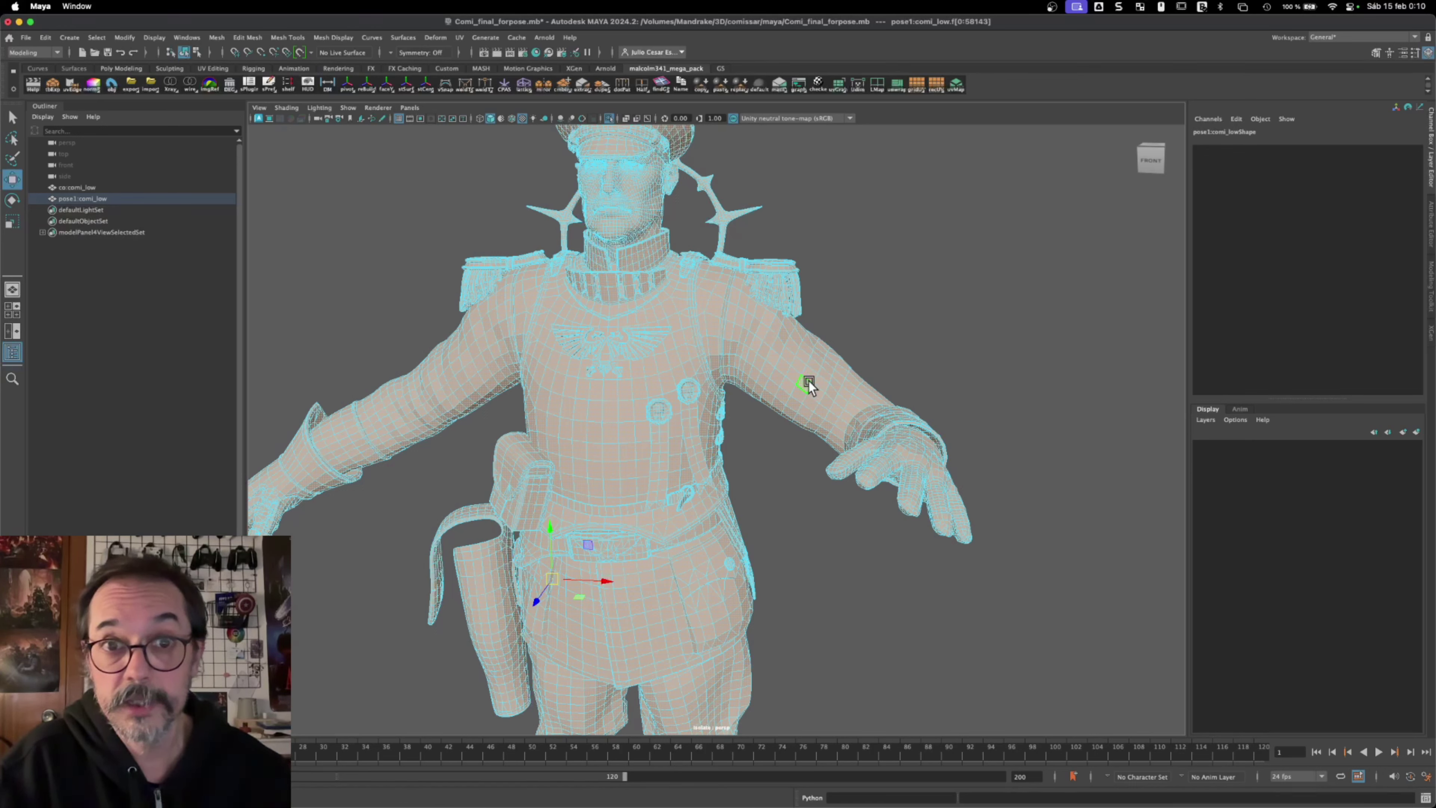
{"action": "right_click_drag", "start_coordinate": [823, 309], "coordinate": [913, 257]}
{"action": "left_click", "coordinate": [918, 239]}
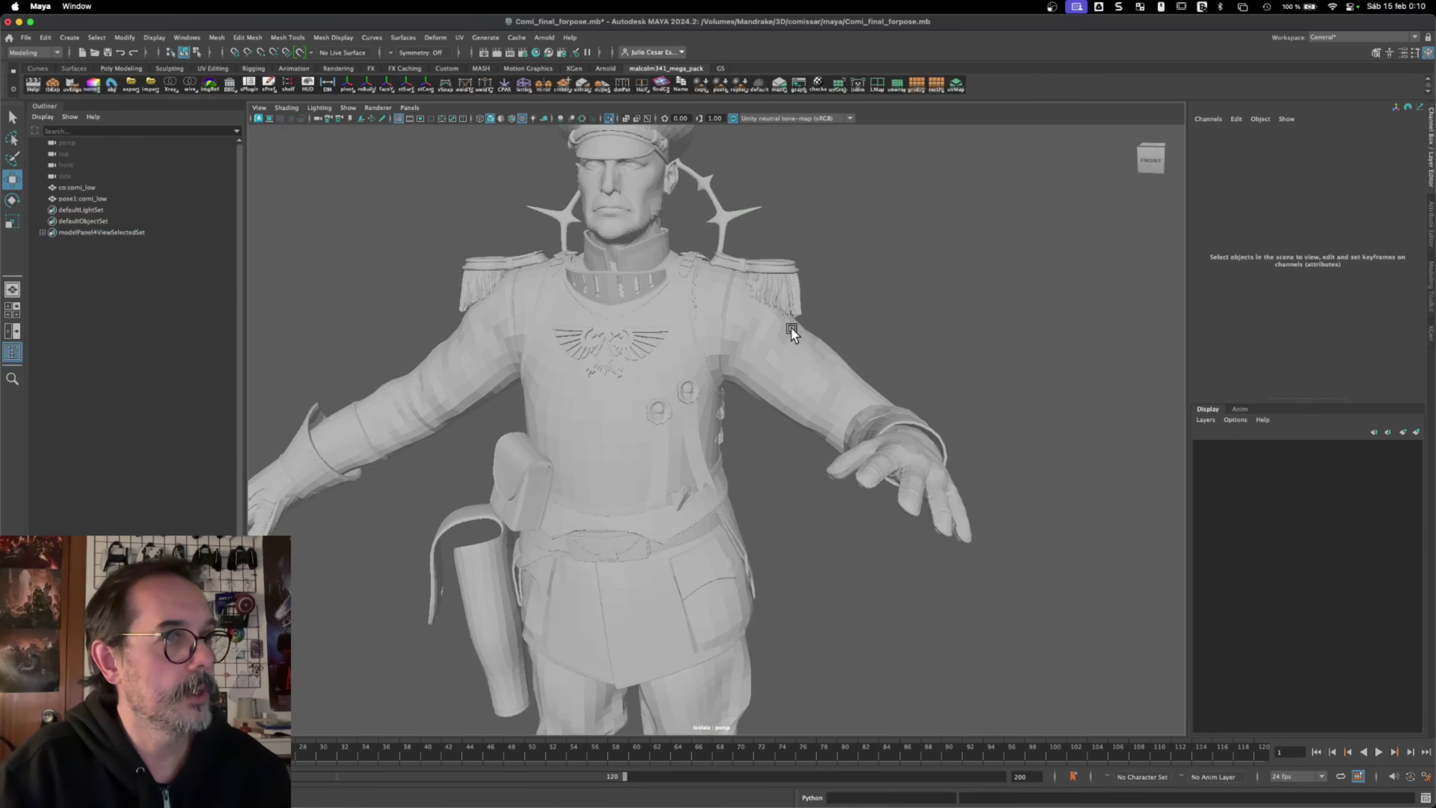
{"action": "key", "text": "ctrl+1"}
Create a blend shape deformer on the original character mesh, using the imported posed mesh as its target.
{"action": "left_click", "coordinate": [793, 332]}
{"action": "left_click_drag", "start_coordinate": [810, 361], "coordinate": [753, 514], "text": "alt"}
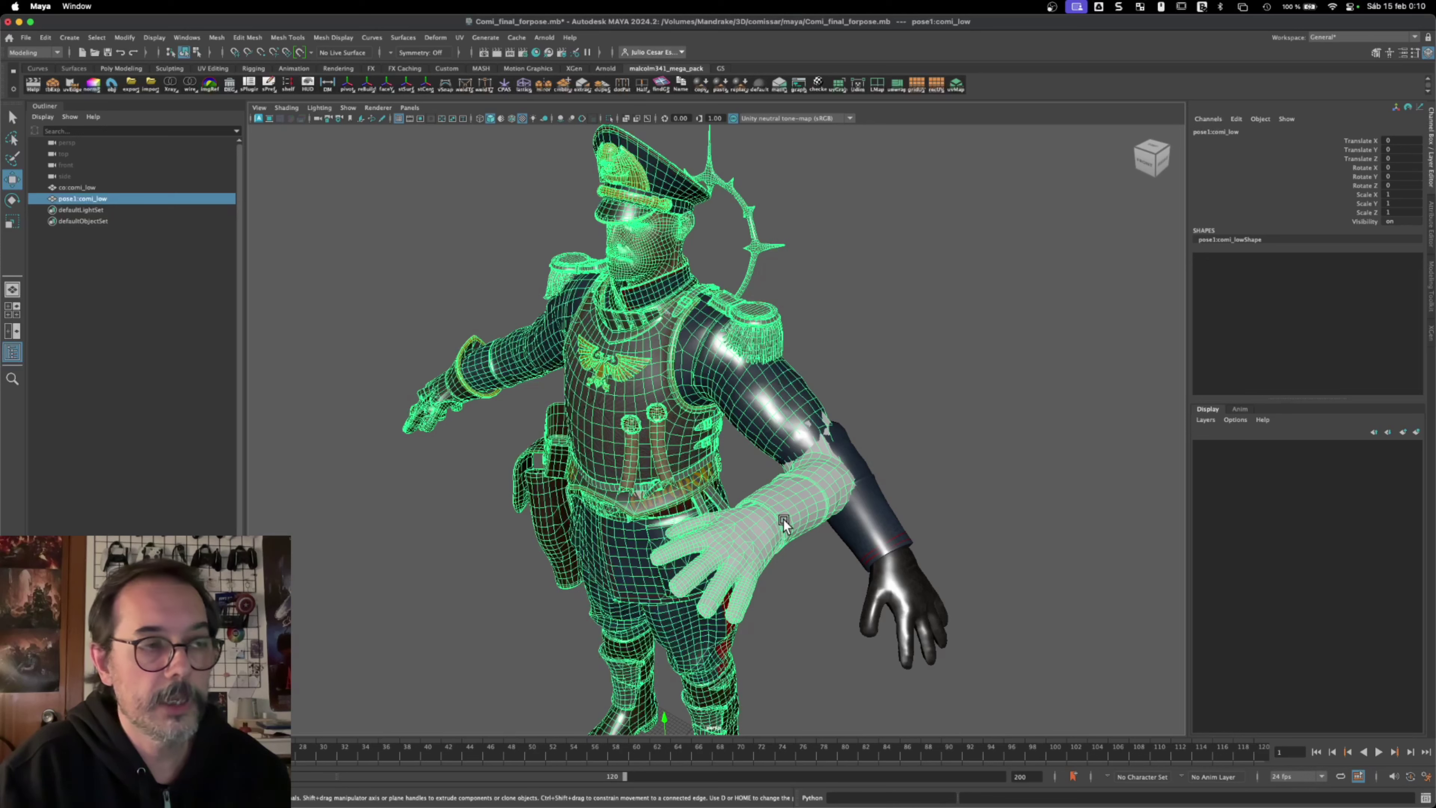
{"action": "left_click", "coordinate": [896, 539], "text": "shift"}
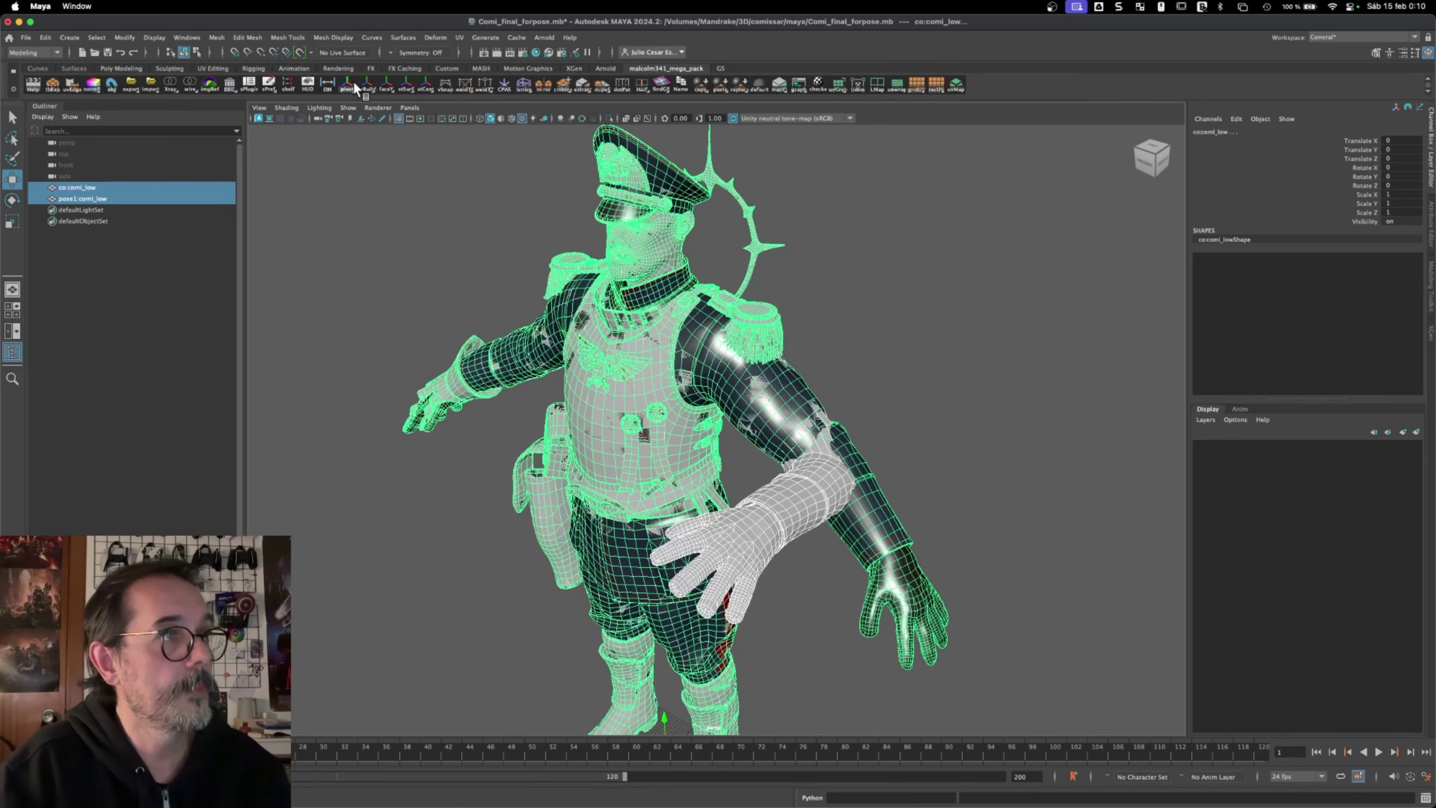
{"action": "left_click", "coordinate": [776, 658]}
{"action": "left_click", "coordinate": [770, 544]}
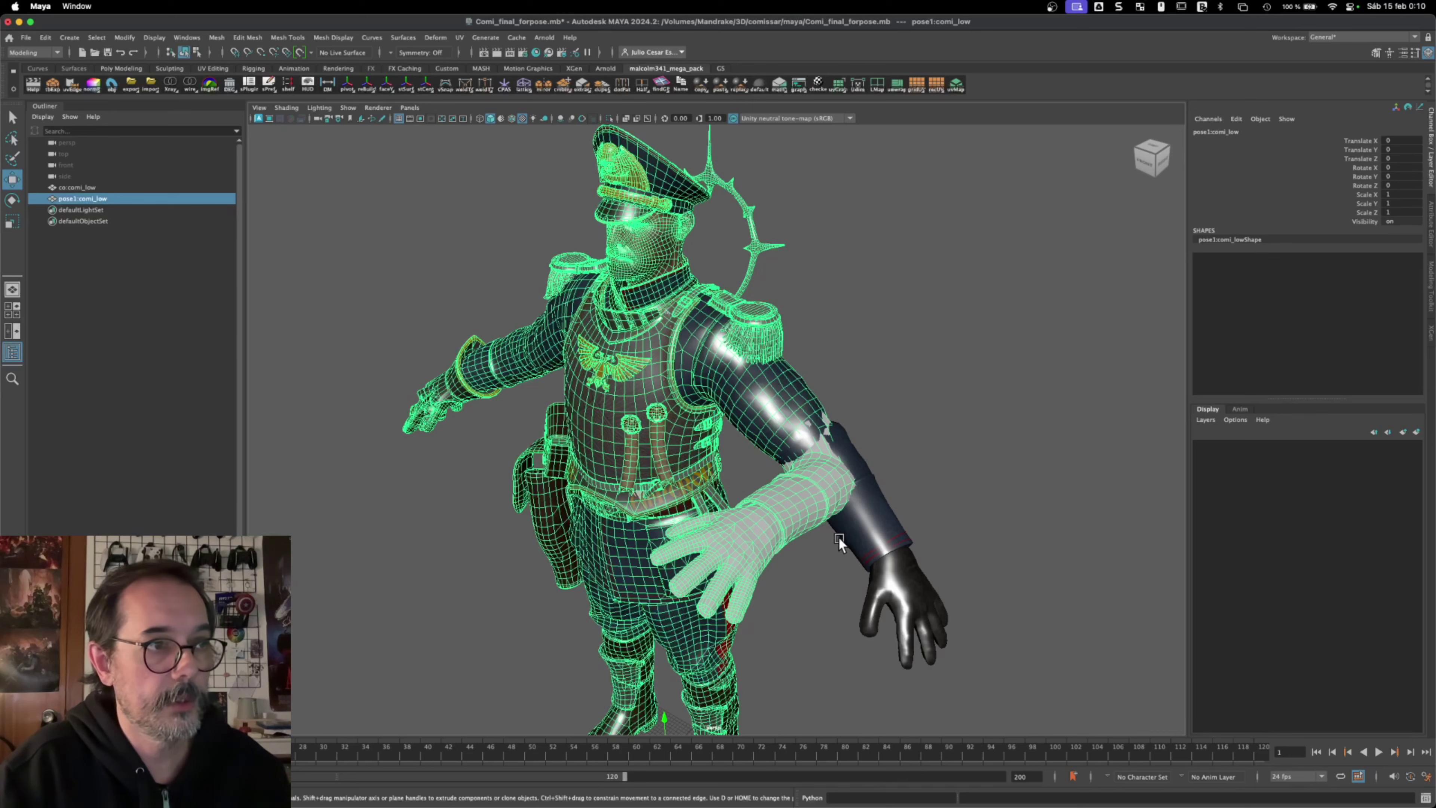
{"action": "left_click", "coordinate": [883, 535], "text": "shift"}
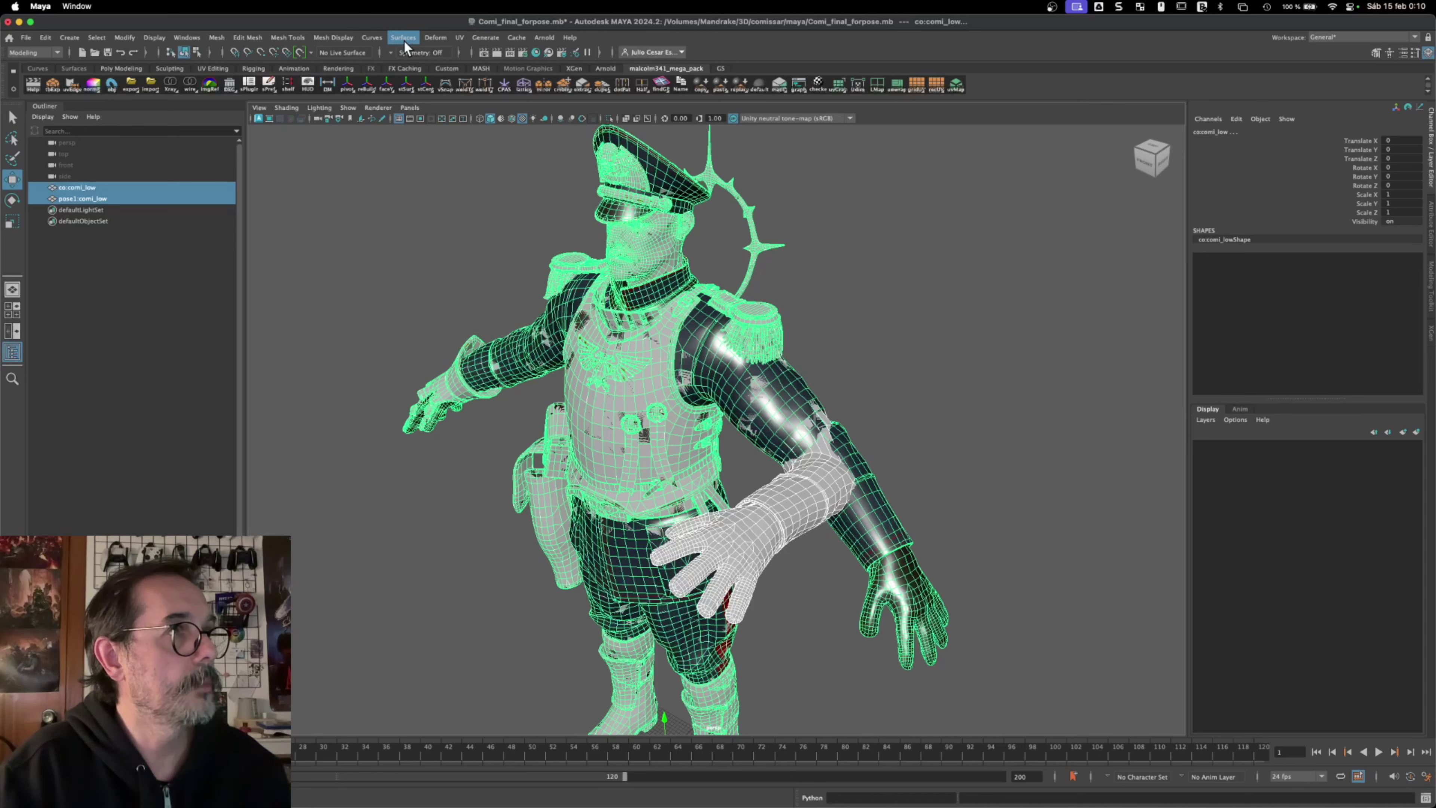
{"action": "left_click", "coordinate": [431, 40]}
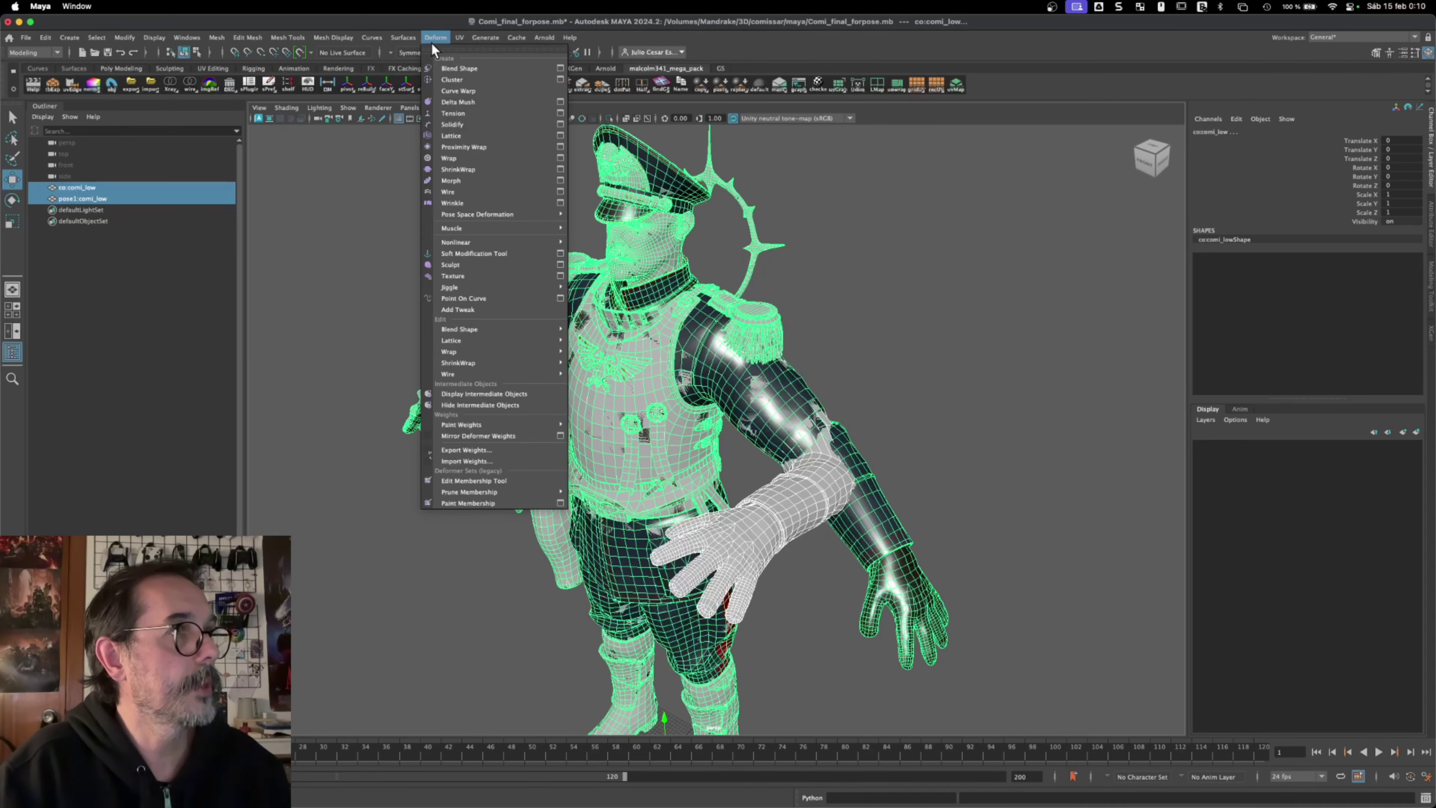
{"action": "left_click", "coordinate": [461, 70]}
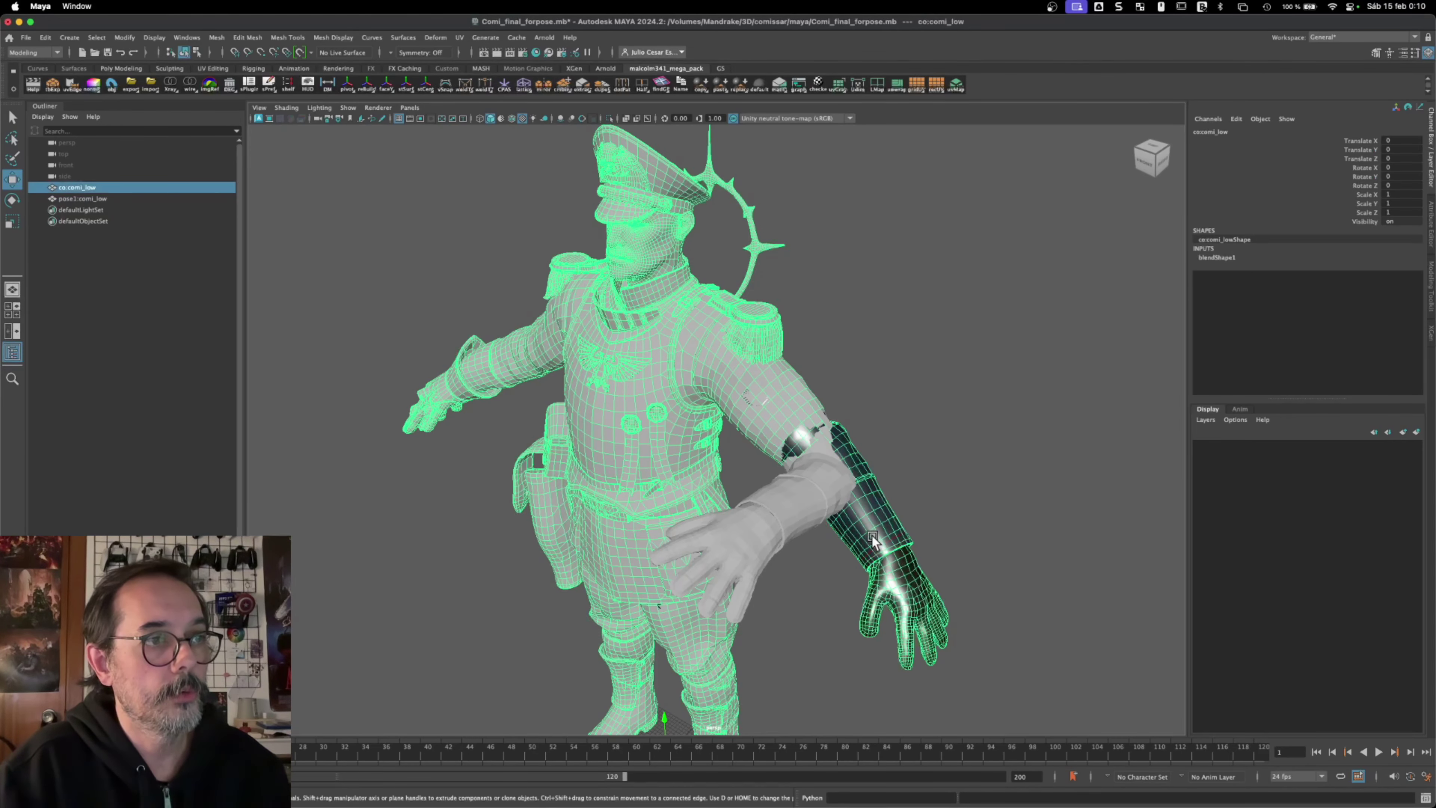
Hide the posed target mesh and test the comi_low blend shape weight on the original mesh.
{"action": "left_click", "coordinate": [771, 517]}
{"action": "key", "text": "h"}
{"action": "left_click", "coordinate": [866, 515]}
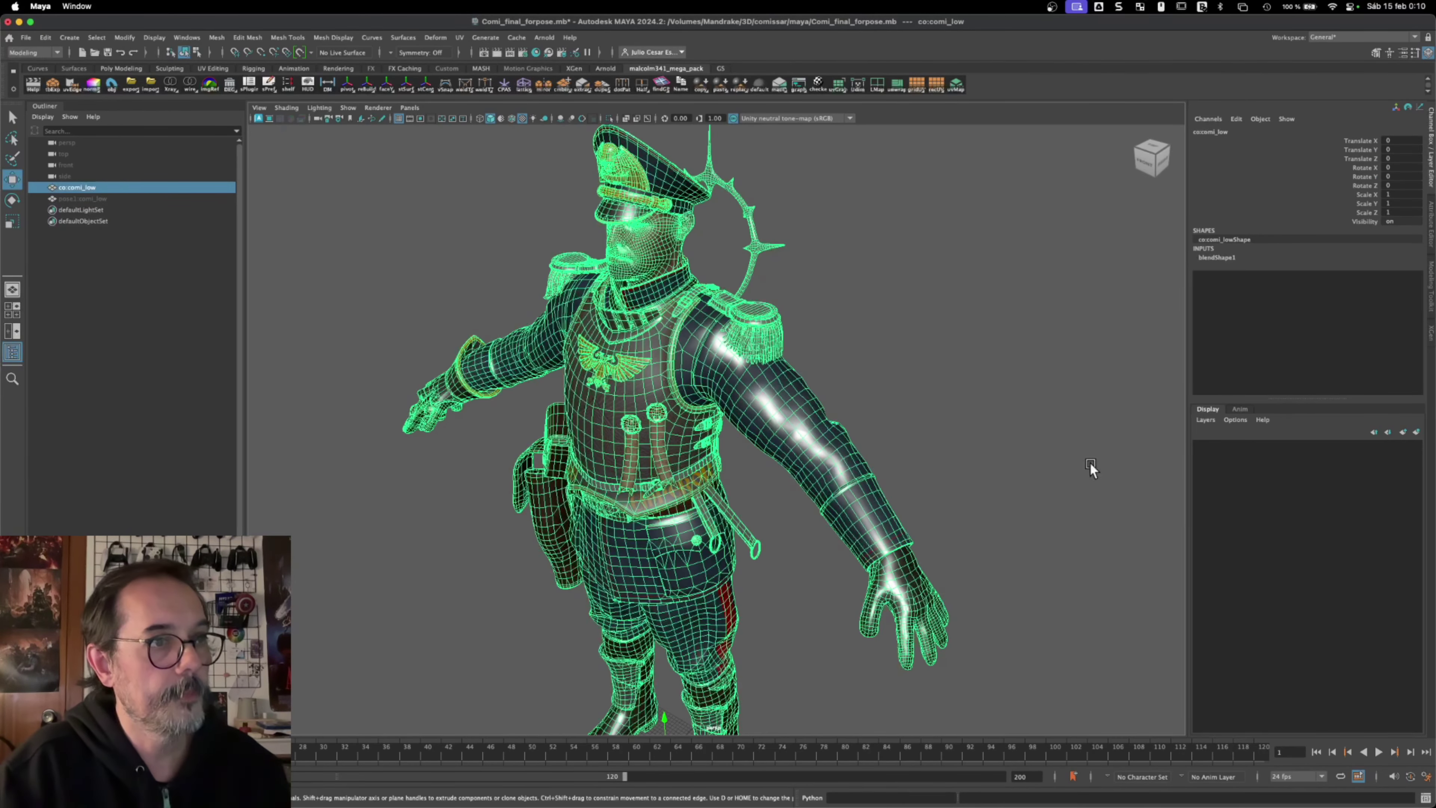
{"action": "left_click", "coordinate": [1220, 259]}
{"action": "left_click", "coordinate": [1358, 276]}
{"action": "mouse_move", "coordinate": [1029, 286]}
{"action": "middle_mouse_down"}
{"action": "mouse_move", "coordinate": [1042, 294]}
{"action": "mouse_move", "coordinate": [1023, 292]}
{"action": "middle_mouse_up"}
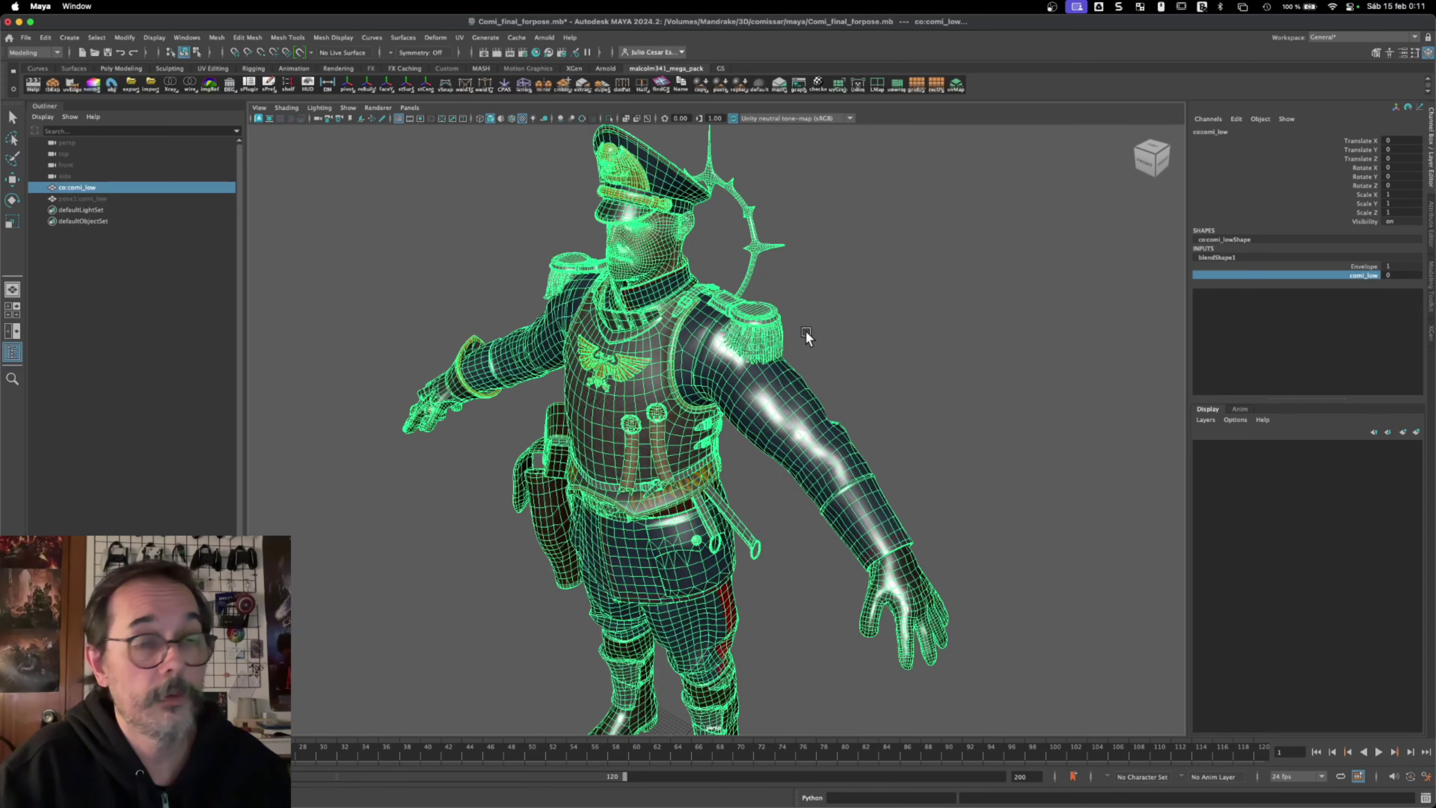
Test the comi_low blend shape weight between 0 and 1 while examining the bent left arm, and leave the weight at 0.
{"action": "middle_click_drag", "start_coordinate": [885, 385], "coordinate": [930, 341]}
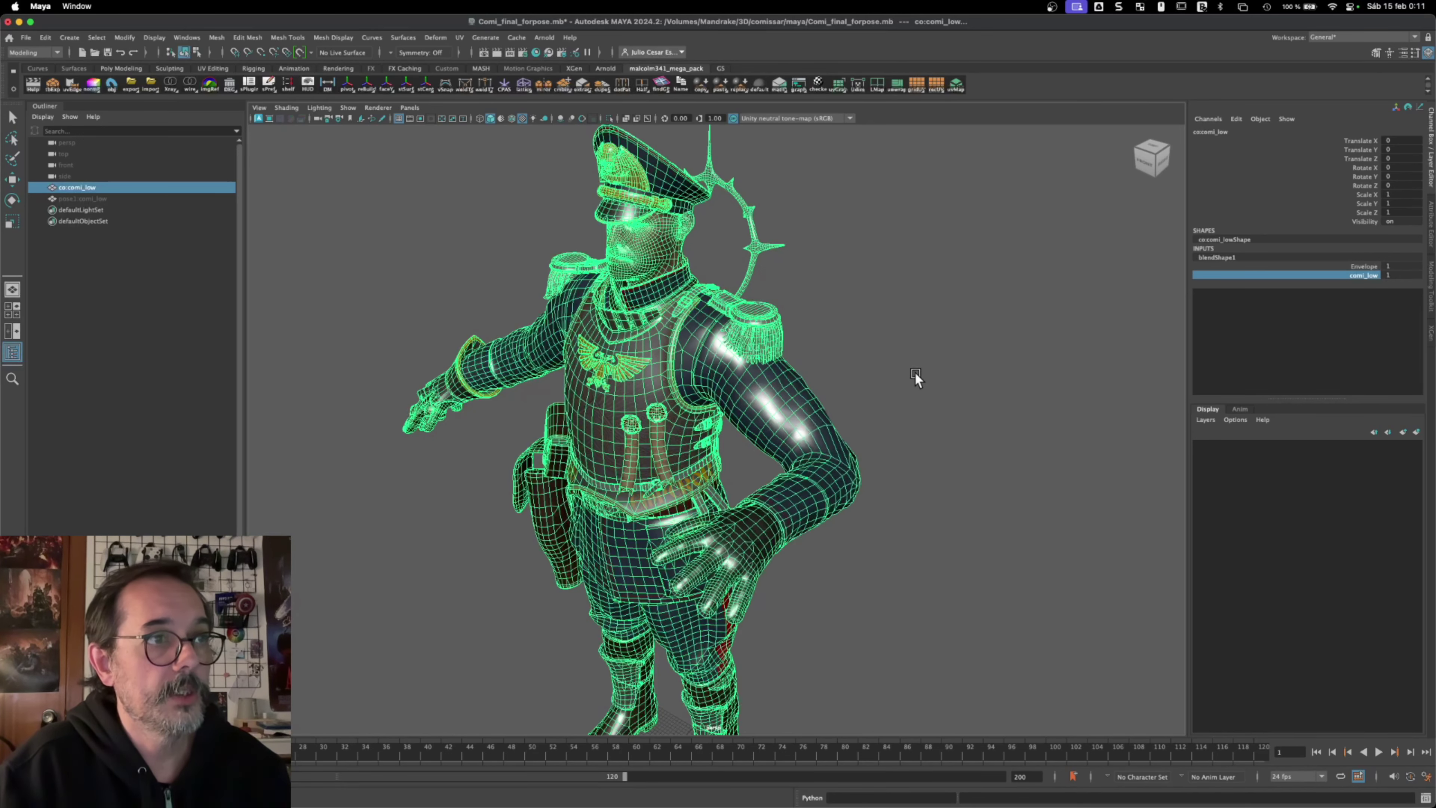
{"action": "left_click_drag", "start_coordinate": [917, 376], "coordinate": [936, 348], "text": "alt"}
{"action": "middle_click_drag", "start_coordinate": [1002, 392], "coordinate": [963, 371]}
{"action": "left_click_drag", "start_coordinate": [961, 367], "coordinate": [893, 436], "text": "alt"}
Switch to ZBrush and mask the character so that only its left lower leg stays free for posing.
{"action": "left_click", "coordinate": [704, 784]}
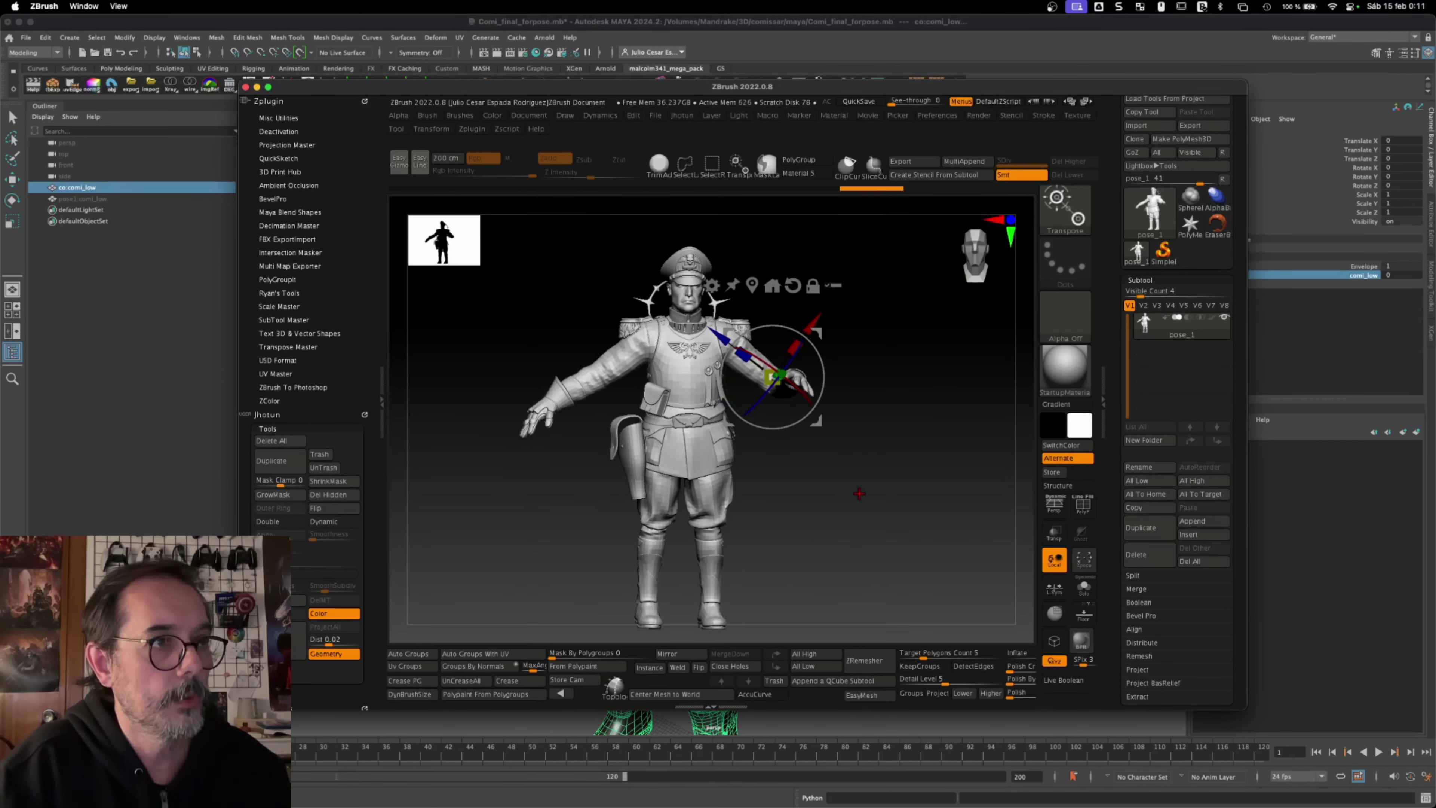
{"action": "left_click_drag", "start_coordinate": [844, 509], "coordinate": [861, 433]}
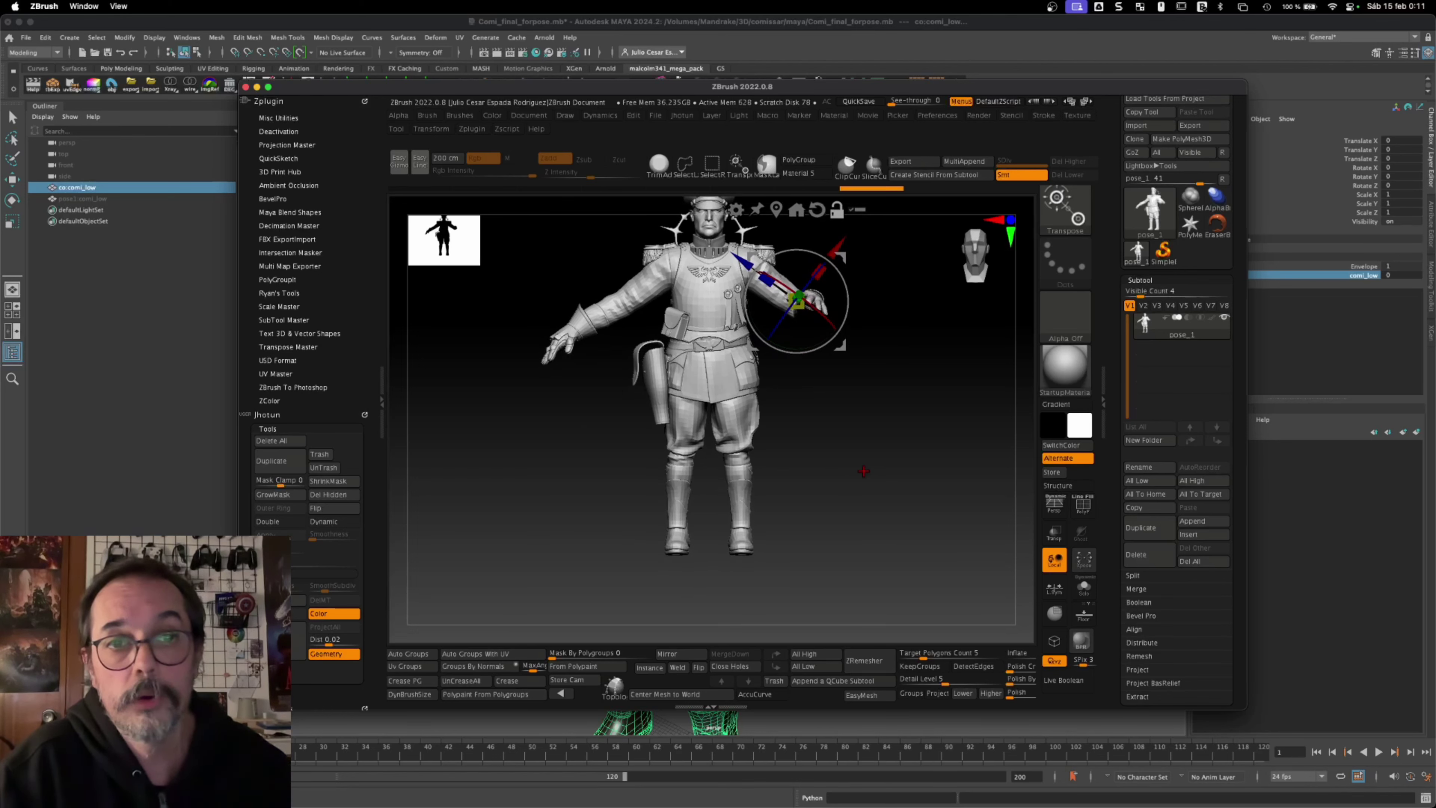
{"action": "left_click_drag", "start_coordinate": [804, 478], "coordinate": [858, 441], "text": "alt"}
{"action": "left_click_drag", "start_coordinate": [763, 439], "coordinate": [730, 617], "text": "ctrl"}
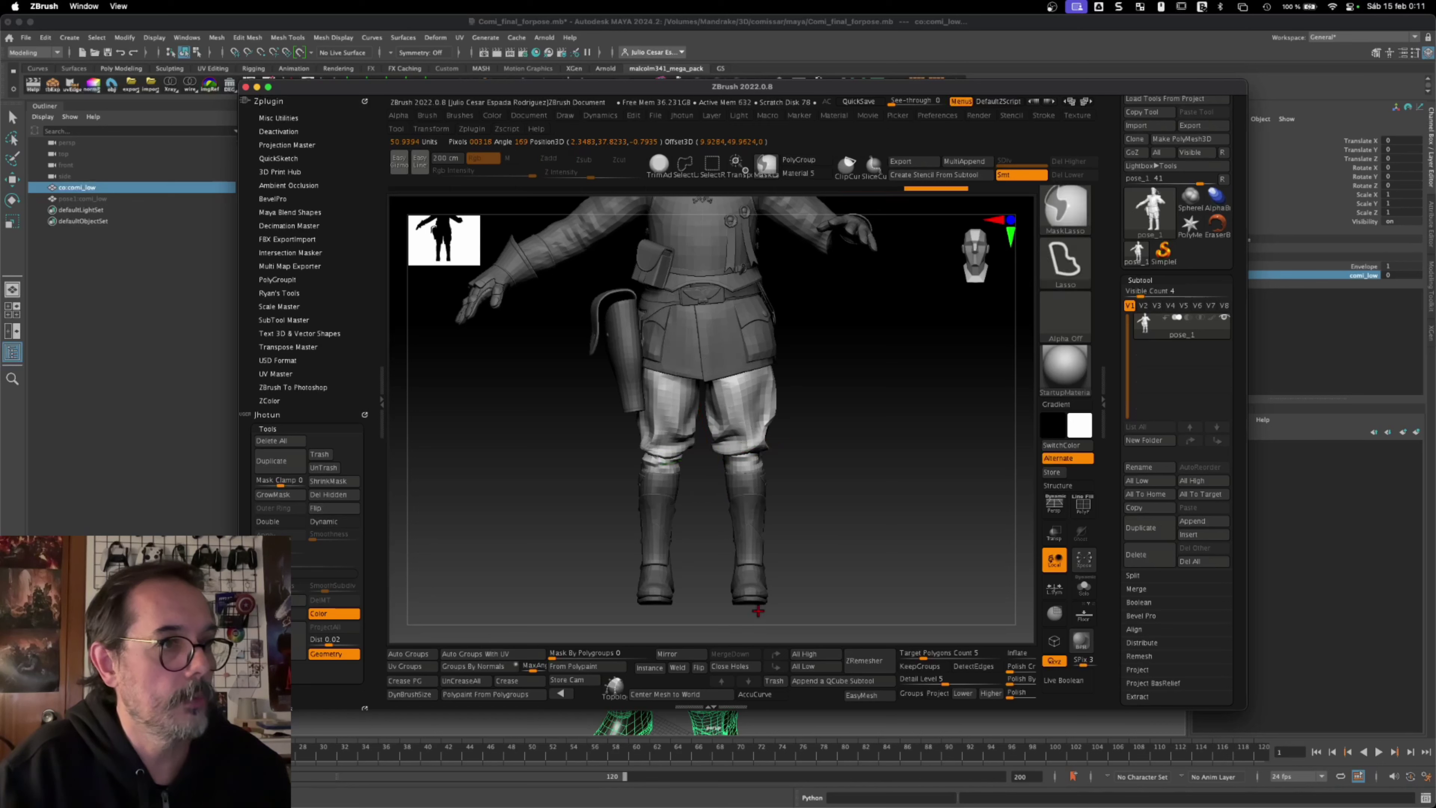
{"action": "key", "text": "ctrl+z"}
{"action": "mouse_move", "coordinate": [807, 426]}
{"action": "left_mouse_down", "text": "ctrl"}
{"action": "mouse_move", "coordinate": [708, 606]}
{"action": "mouse_move", "coordinate": [703, 447]}
{"action": "mouse_move", "coordinate": [768, 435]}
{"action": "left_mouse_up", "text": "ctrl"}
{"action": "left_click", "coordinate": [908, 466], "text": "ctrl"}
Bend the character's left lower leg backward at the knee and clear the mask.
{"action": "left_click_drag", "start_coordinate": [917, 474], "coordinate": [843, 471], "text": "shift"}
{"action": "left_click_drag", "start_coordinate": [753, 434], "coordinate": [714, 400]}
{"action": "left_click_drag", "start_coordinate": [868, 329], "coordinate": [910, 340]}
{"action": "left_click_drag", "start_coordinate": [904, 392], "coordinate": [859, 421], "text": "ctrl"}
Rename the posed character's subtool to pose_2.
{"action": "left_click", "coordinate": [1203, 125]}
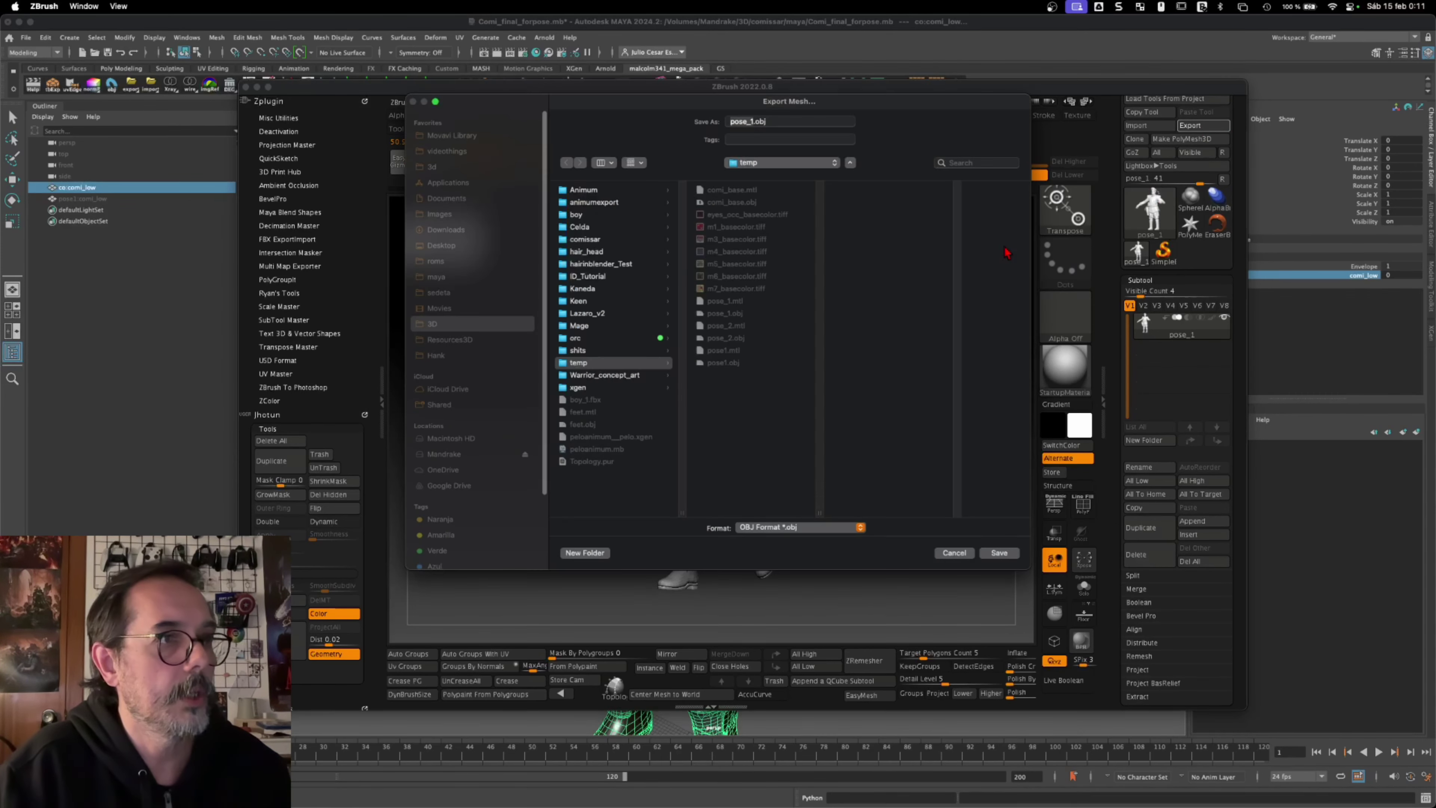
{"action": "key", "text": "Escape"}
{"action": "left_click", "coordinate": [1138, 467]}
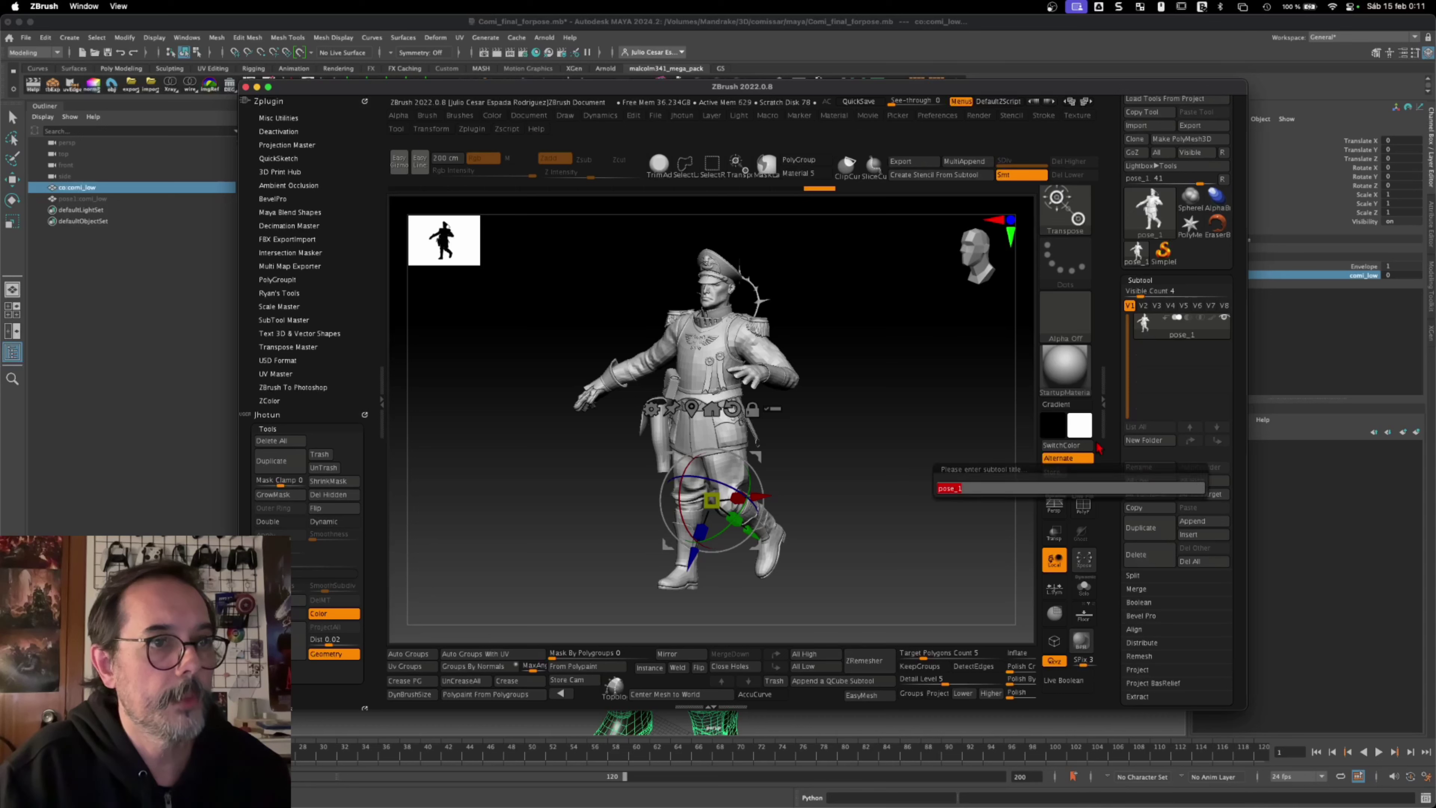
{"action": "type", "text": "pose"}
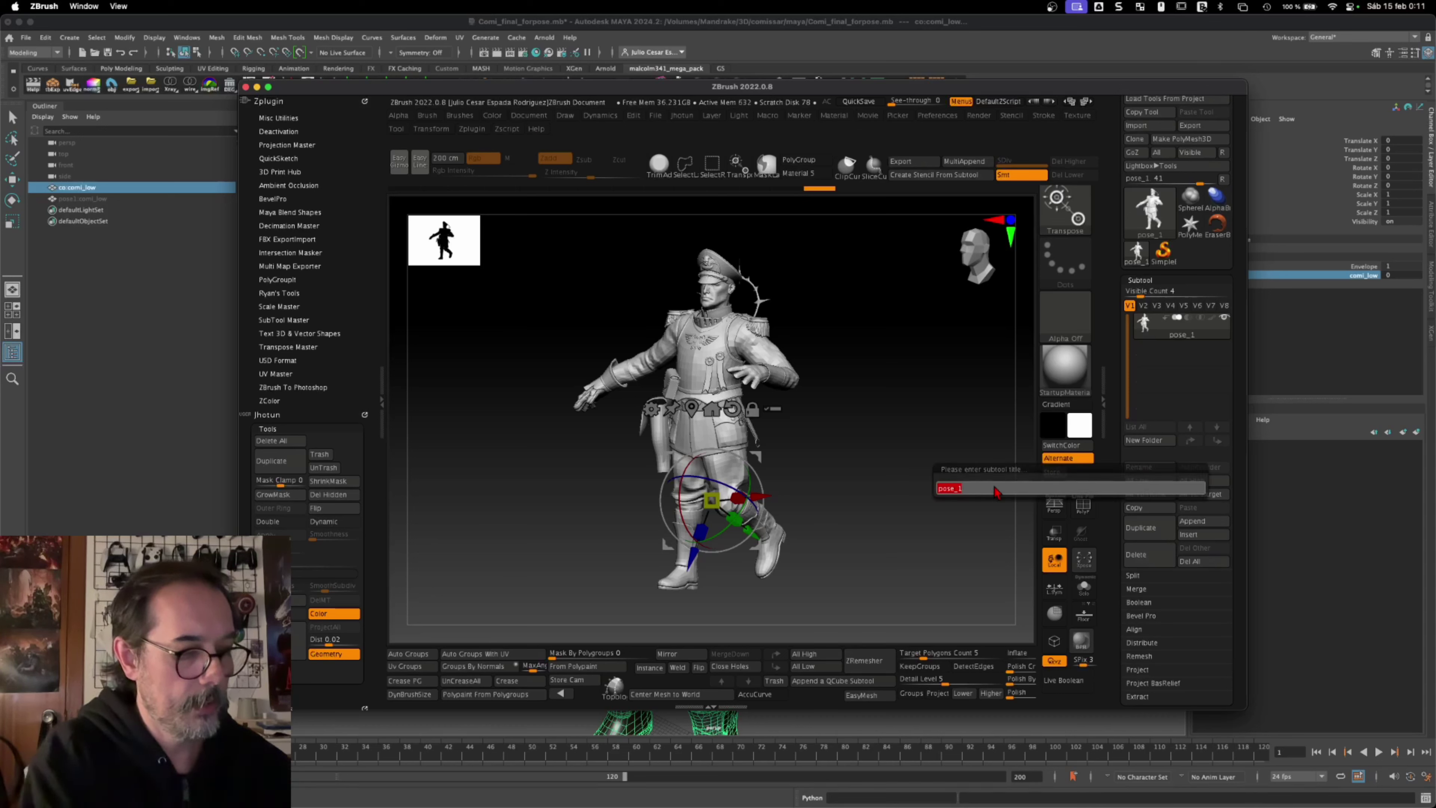
{"action": "type", "text": "_2"}
{"action": "key", "text": "Return"}
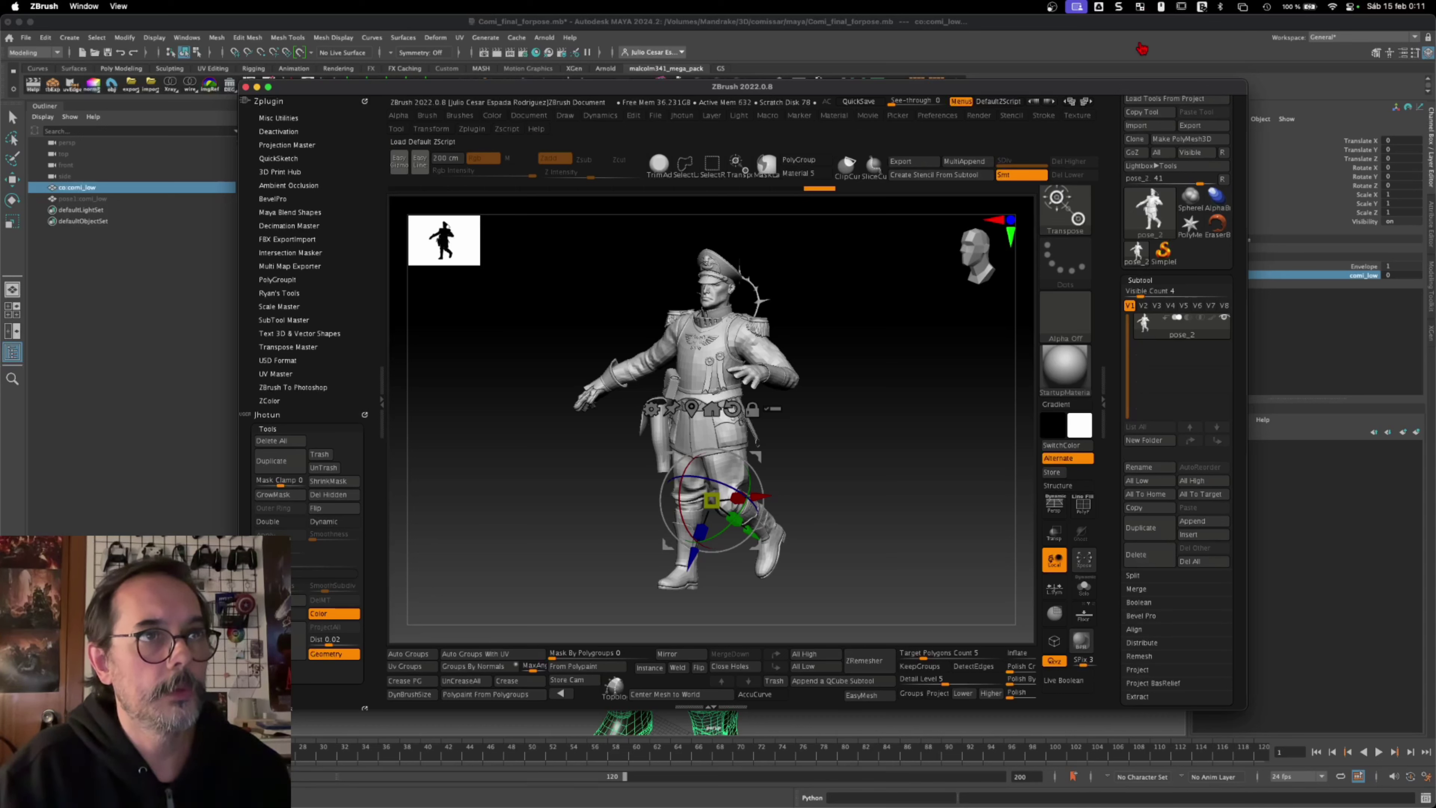
Export the newly posed mesh as pose2.obj in OBJ format to the temp folder.
{"action": "scroll", "coordinate": [1113, 171], "scroll_direction": "up", "scroll_amount": 2}
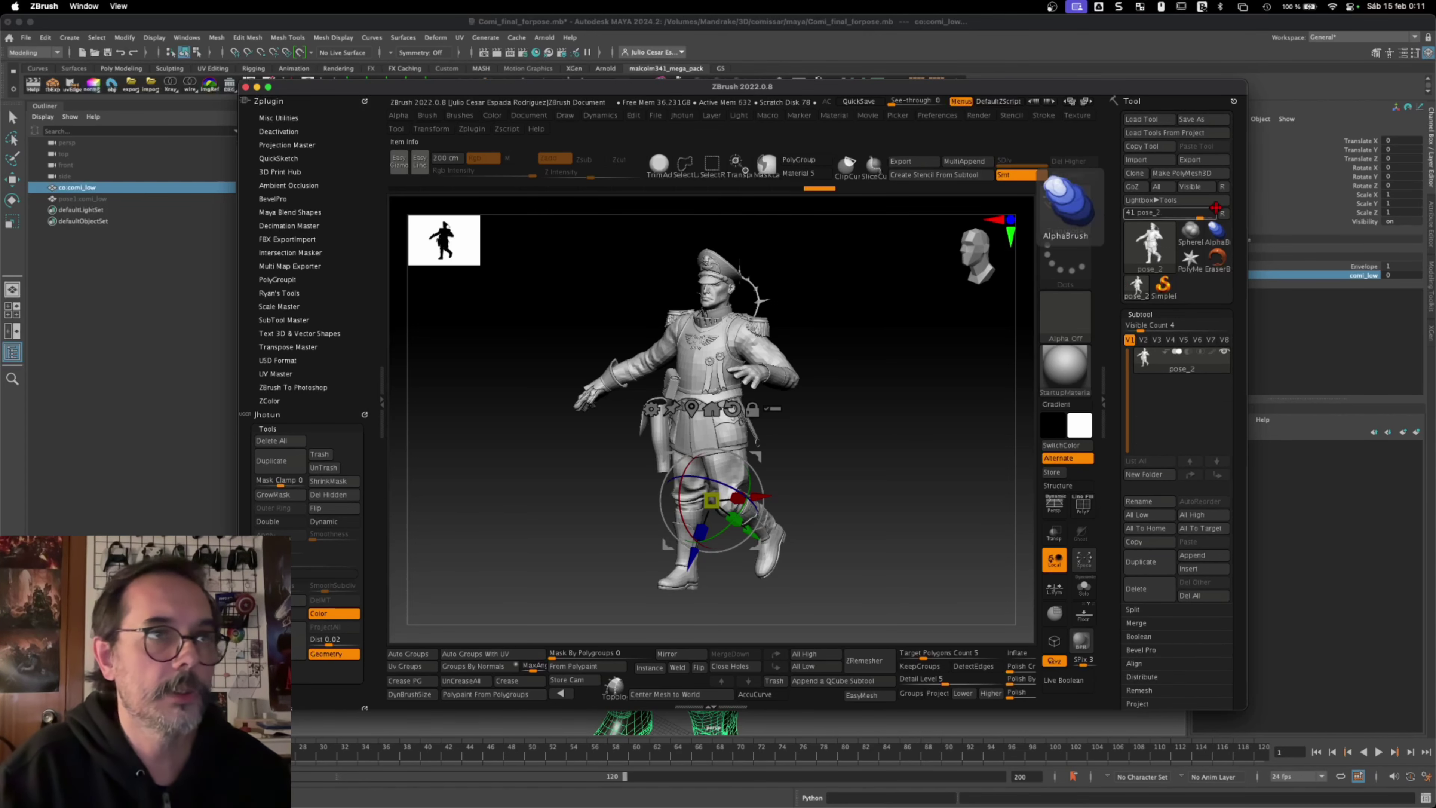
{"action": "left_click", "coordinate": [1193, 159]}
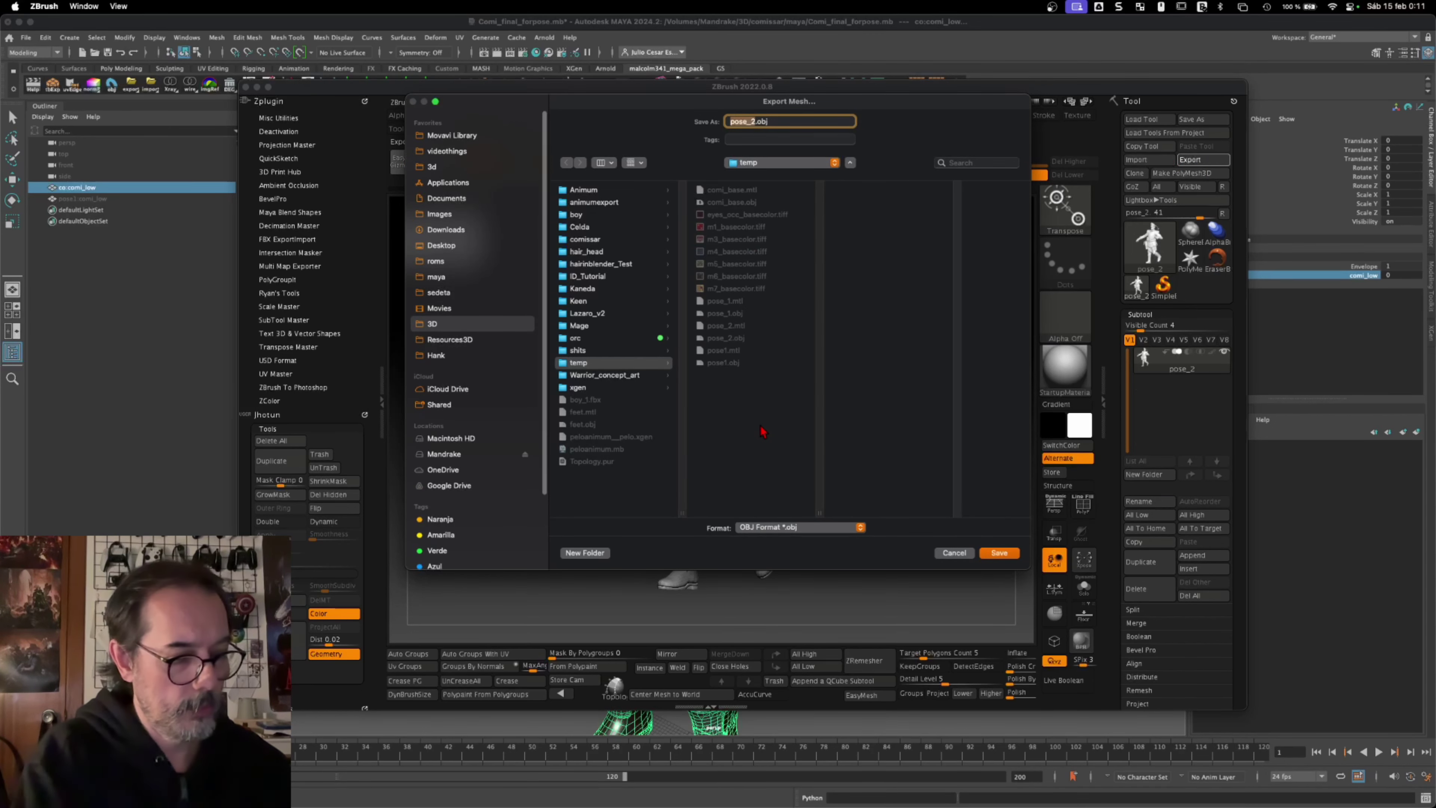
{"action": "key", "text": "Return"}
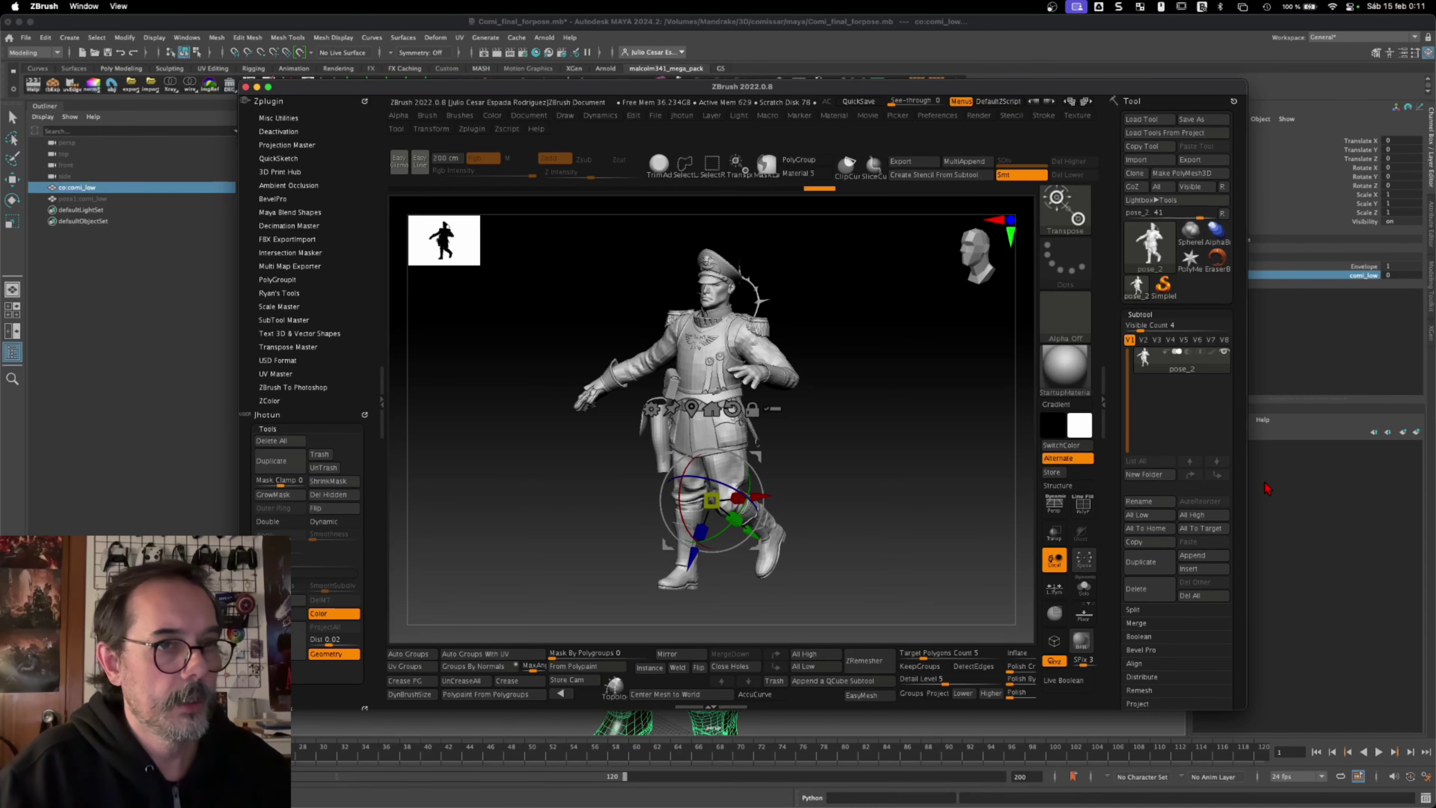
Switch to Maya and import pose2.obj from the temp folder into the character scene.
{"action": "left_click", "coordinate": [1270, 258]}
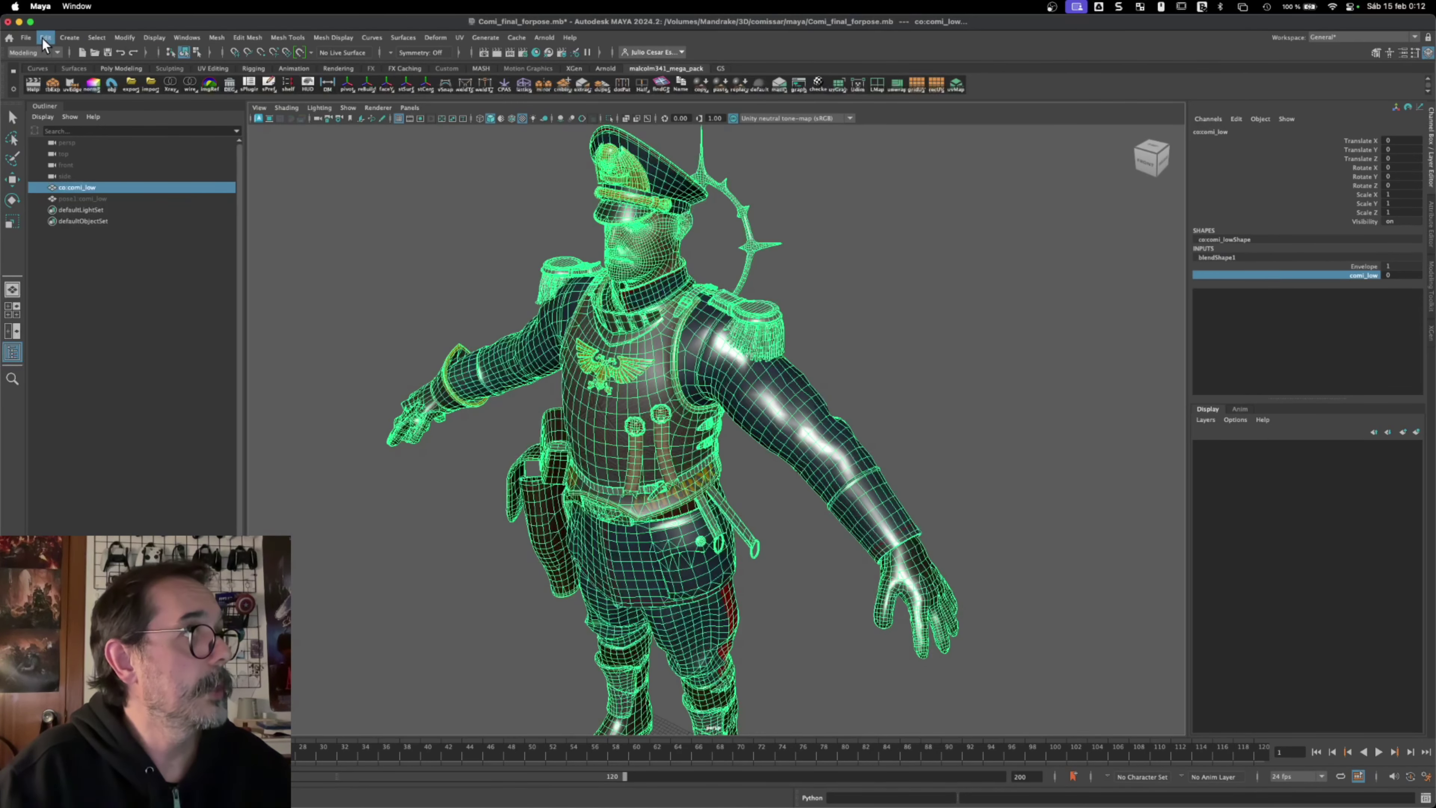
{"action": "left_click", "coordinate": [26, 37]}
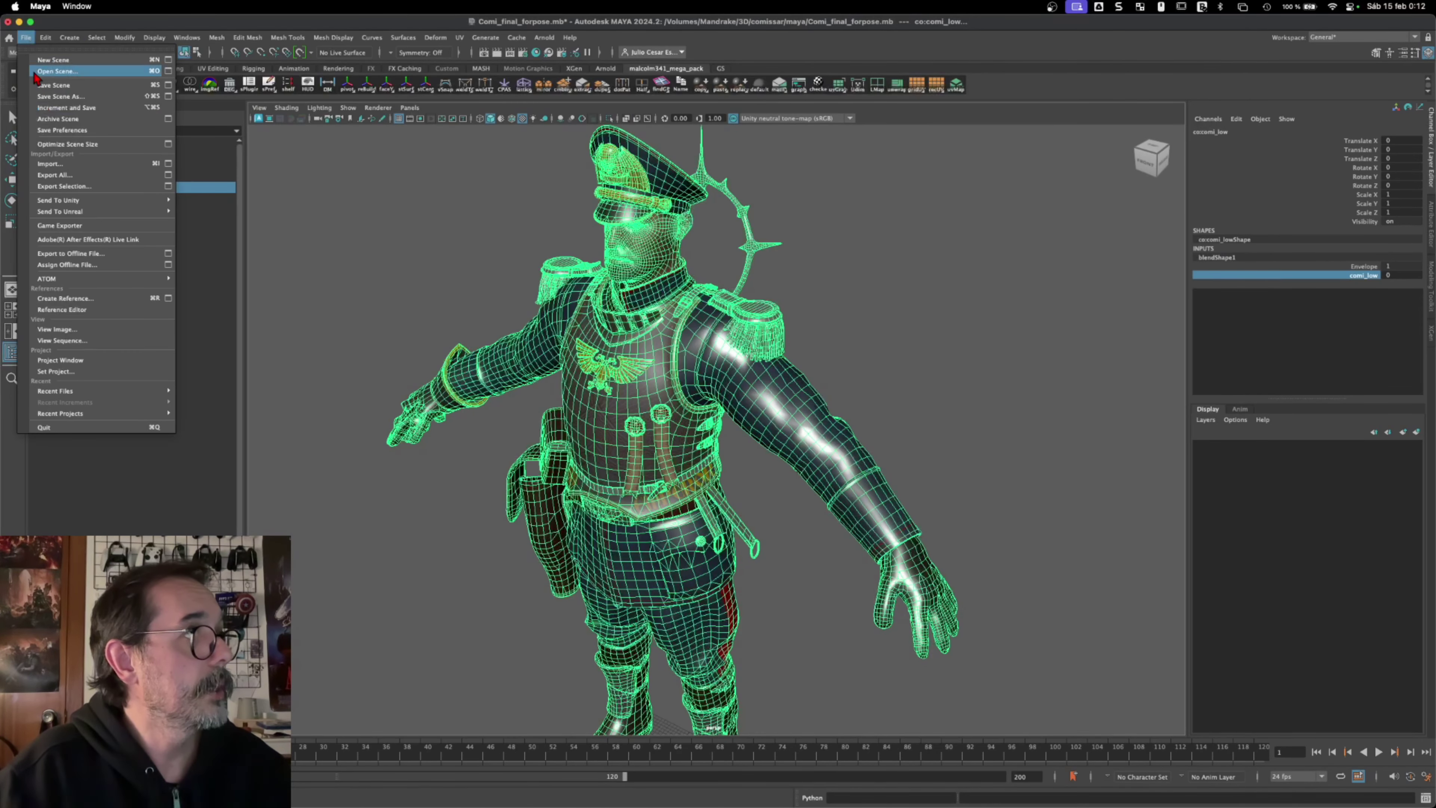
{"action": "left_click", "coordinate": [51, 163]}
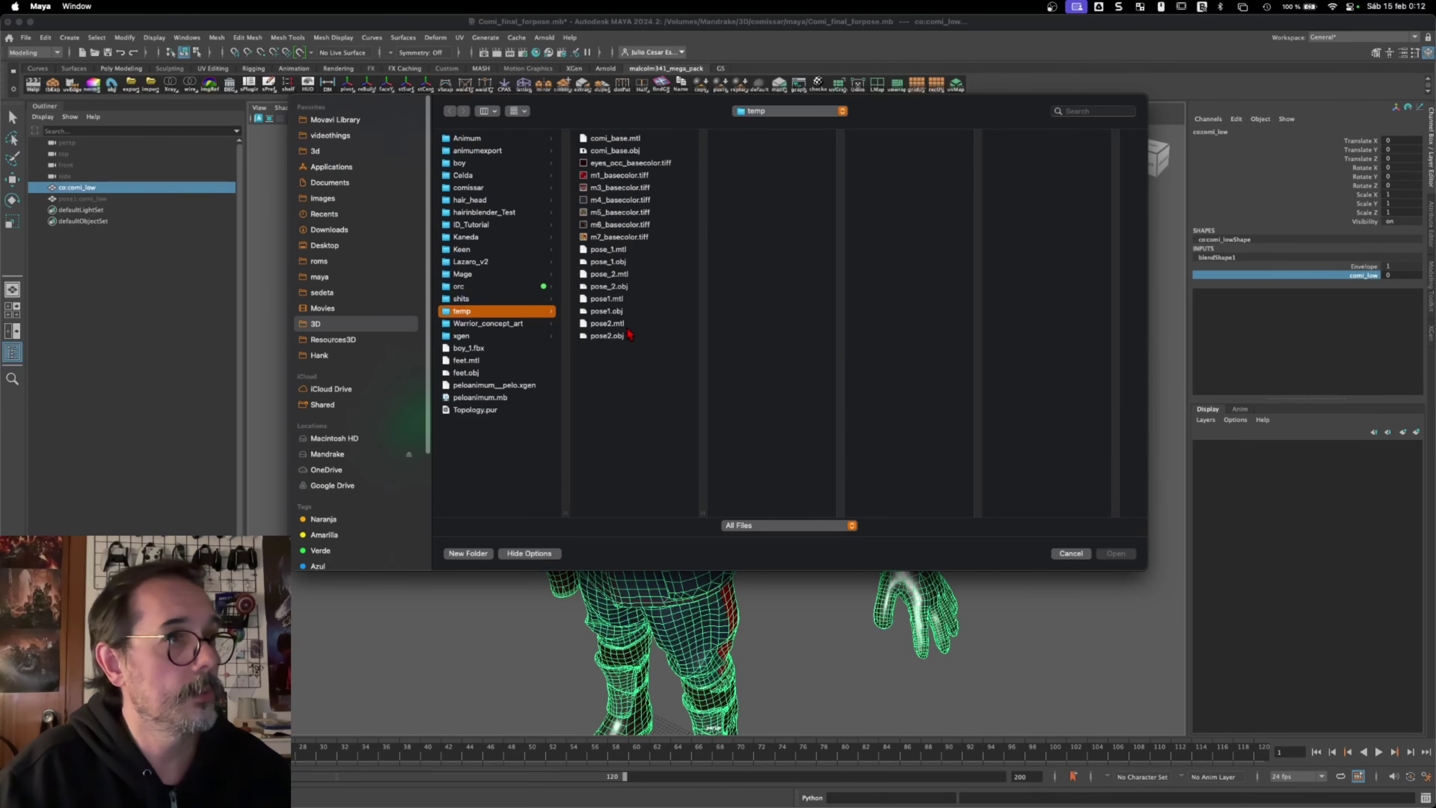
{"action": "left_click", "coordinate": [609, 335]}
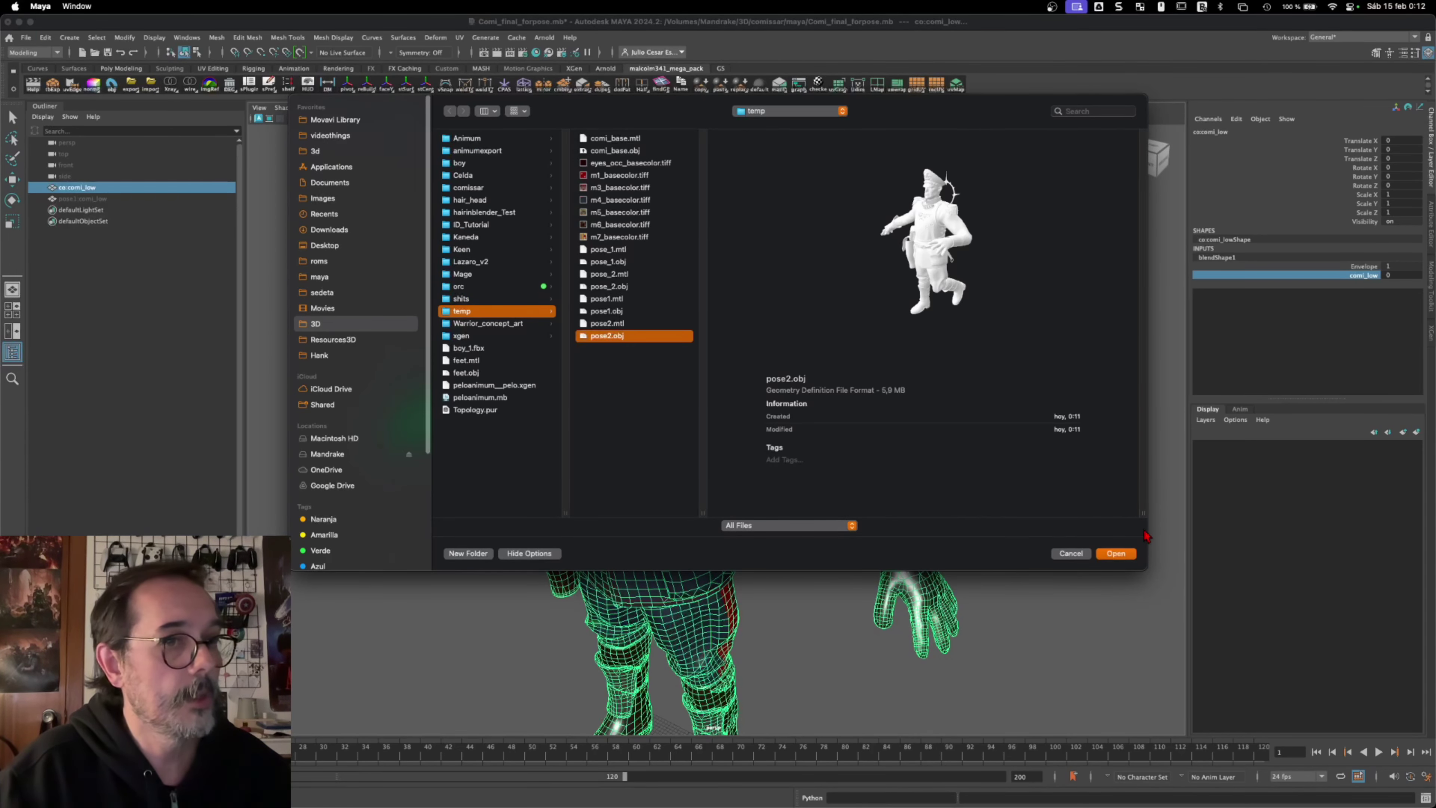
{"action": "left_click", "coordinate": [1123, 556]}
{"action": "middle_click_drag", "start_coordinate": [749, 564], "coordinate": [773, 447], "text": "alt"}
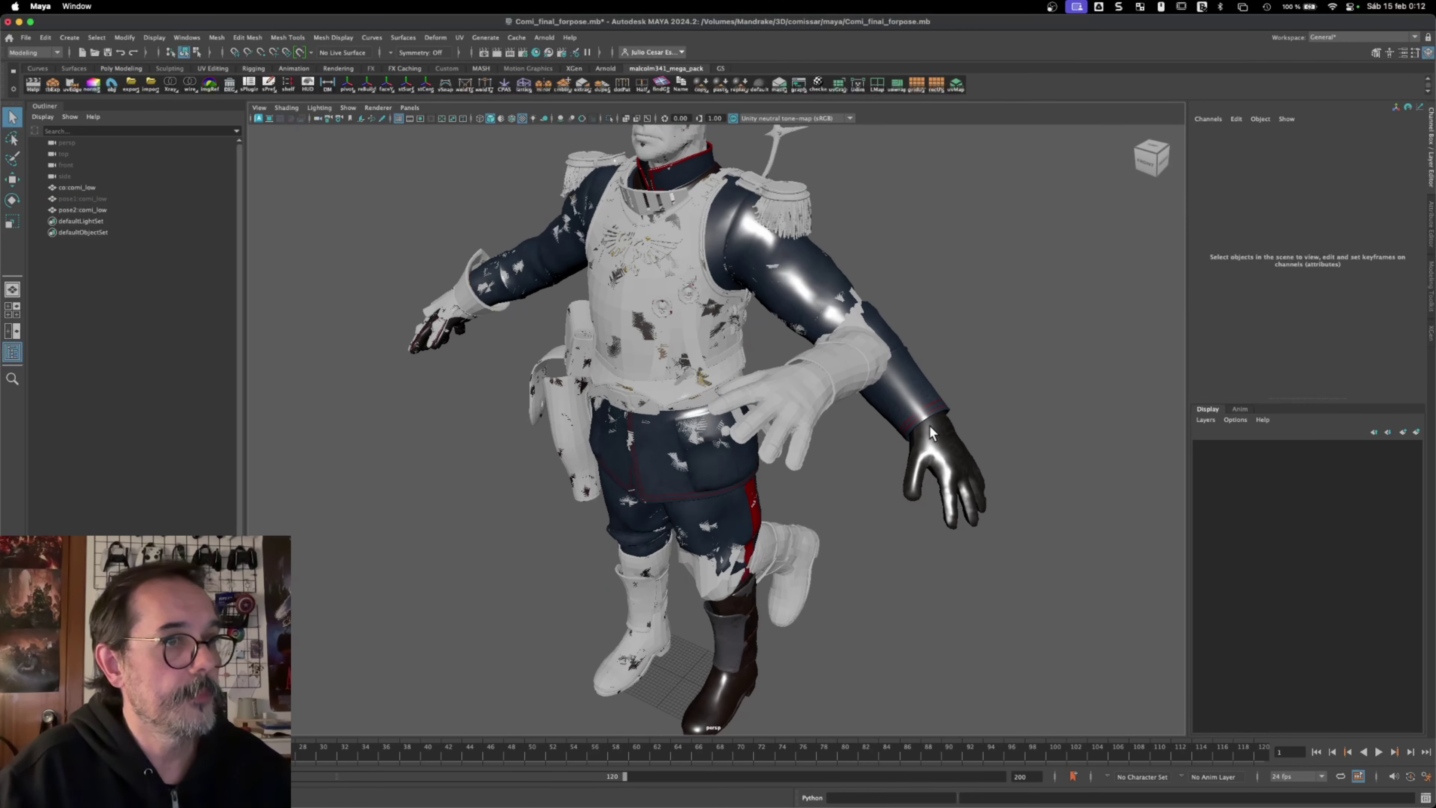
Select the original character mesh and check the comi_low weight of its blendShape1 deformer.
{"action": "left_click", "coordinate": [933, 436]}
{"action": "left_click_drag", "start_coordinate": [1004, 387], "coordinate": [1009, 404], "text": "alt"}
{"action": "left_click", "coordinate": [1222, 256]}
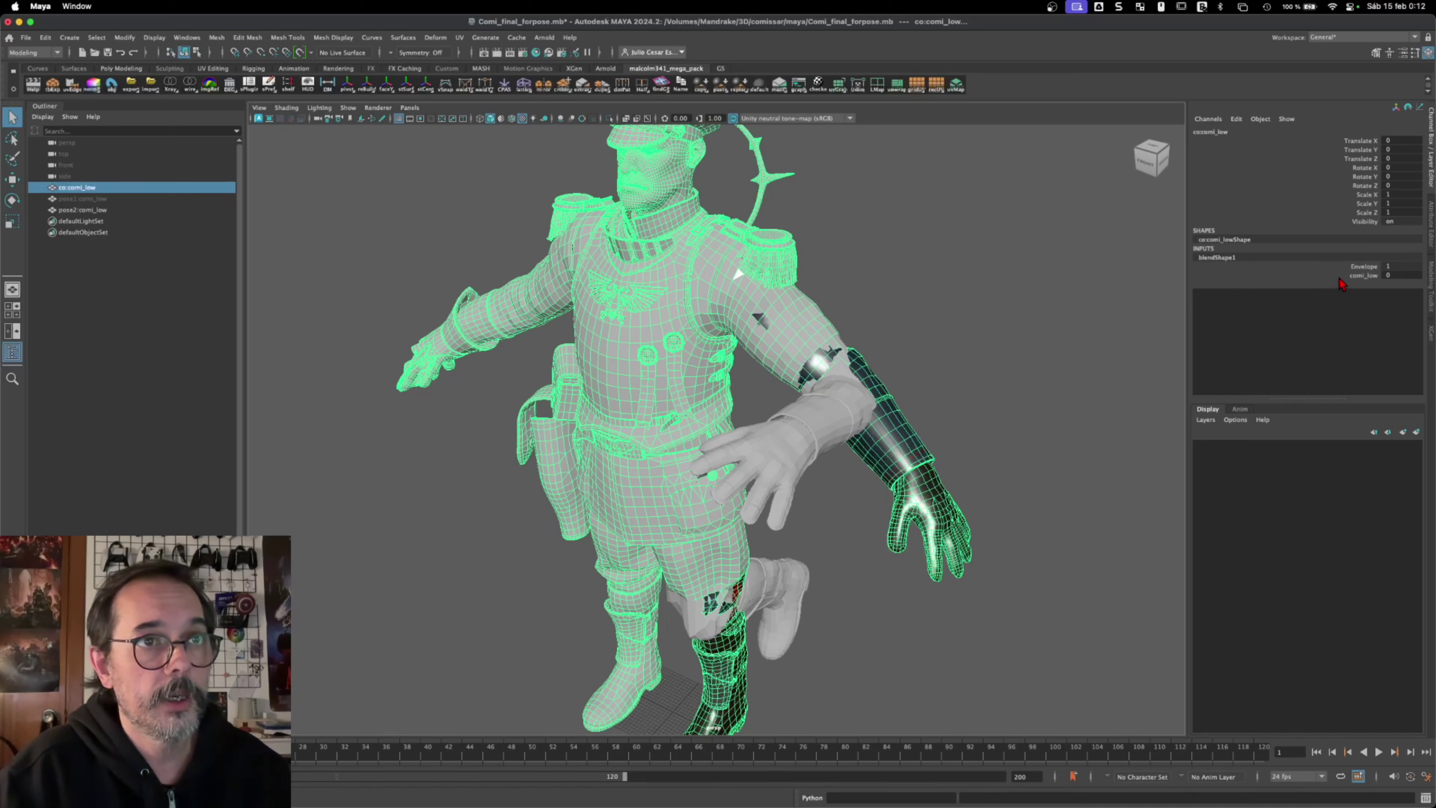
{"action": "left_click", "coordinate": [1371, 276]}
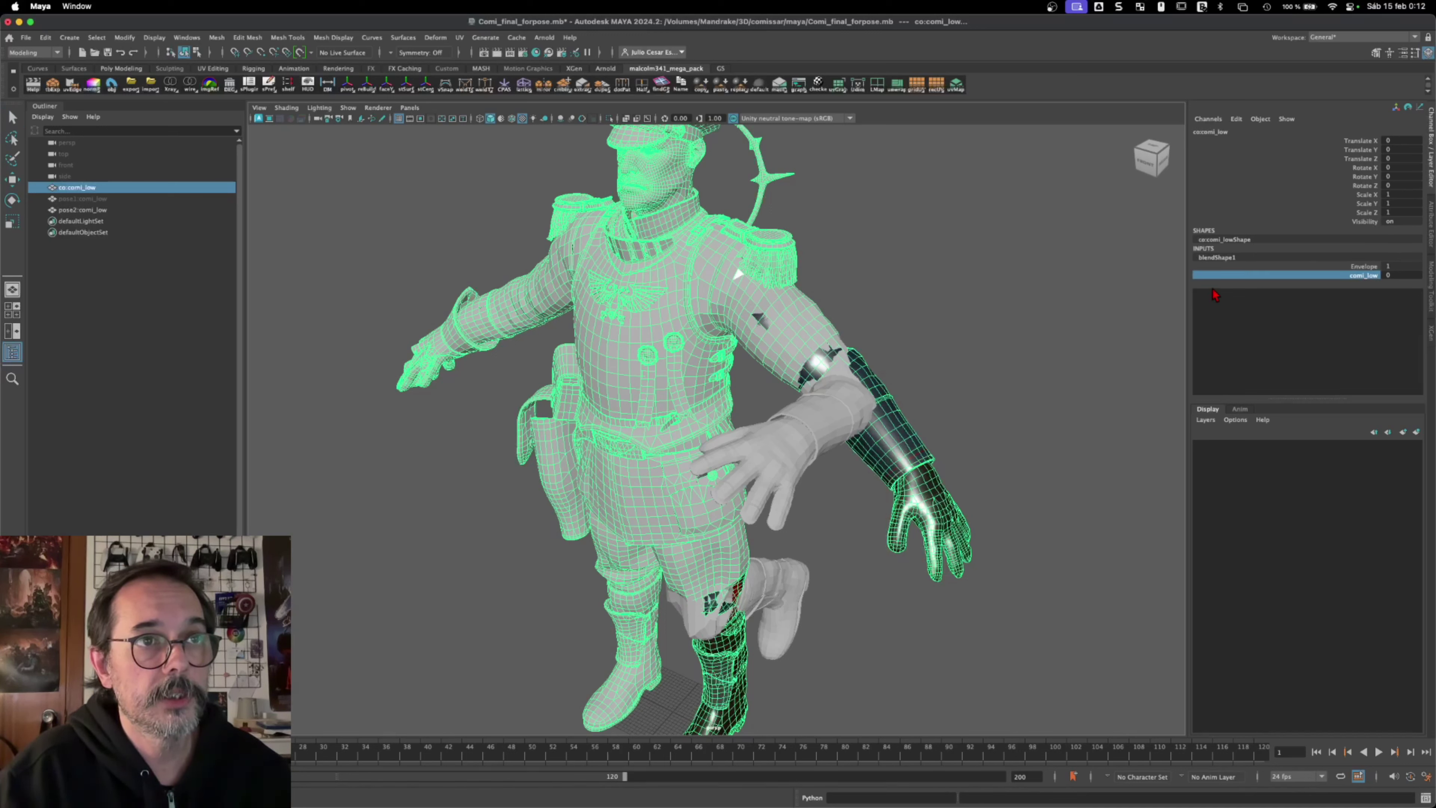
{"action": "middle_click_drag", "start_coordinate": [987, 297], "coordinate": [1050, 300]}
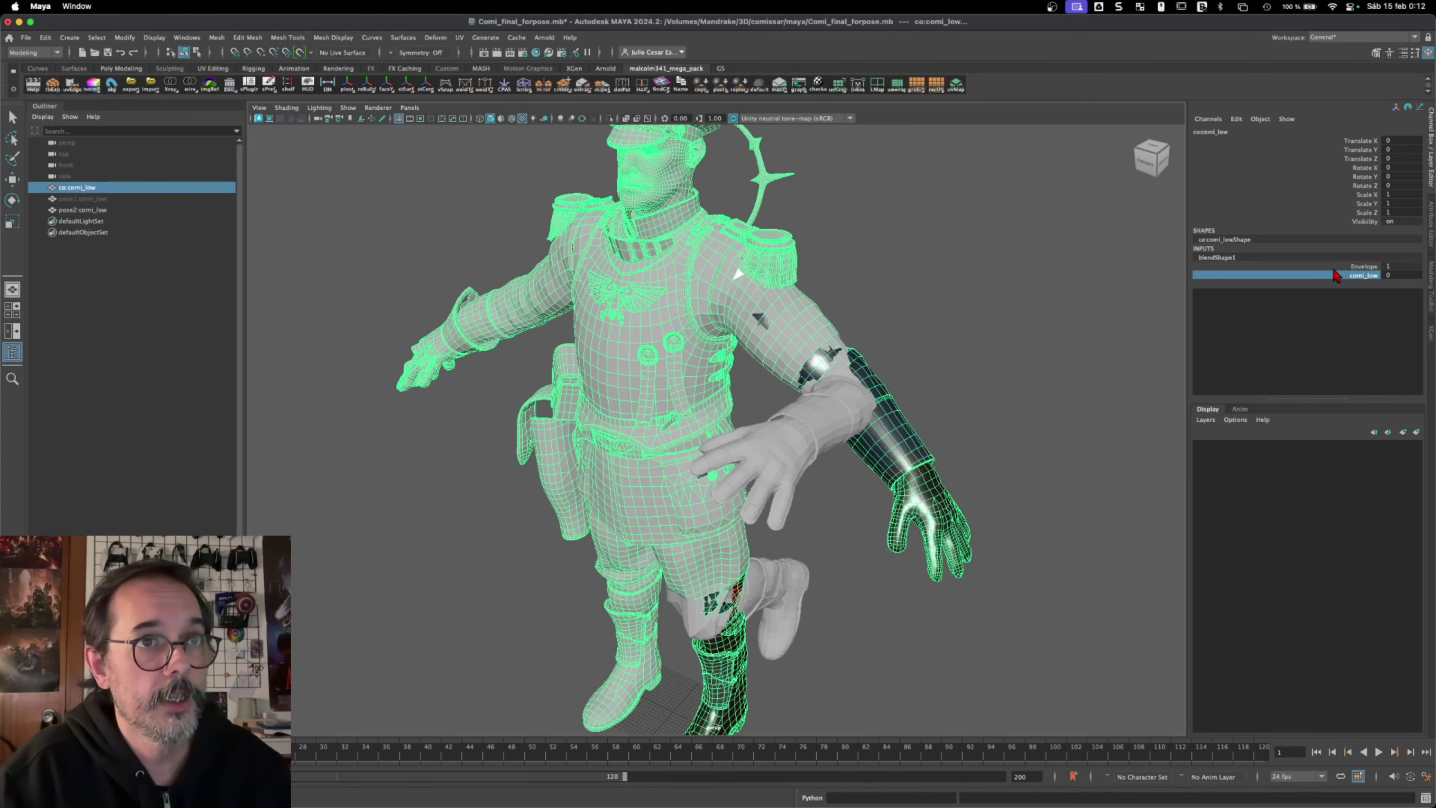
Compare the imported pose2 mesh with the original and the hidden pose1 mesh, identifying each one in the scene.
{"action": "left_click", "coordinate": [822, 423]}
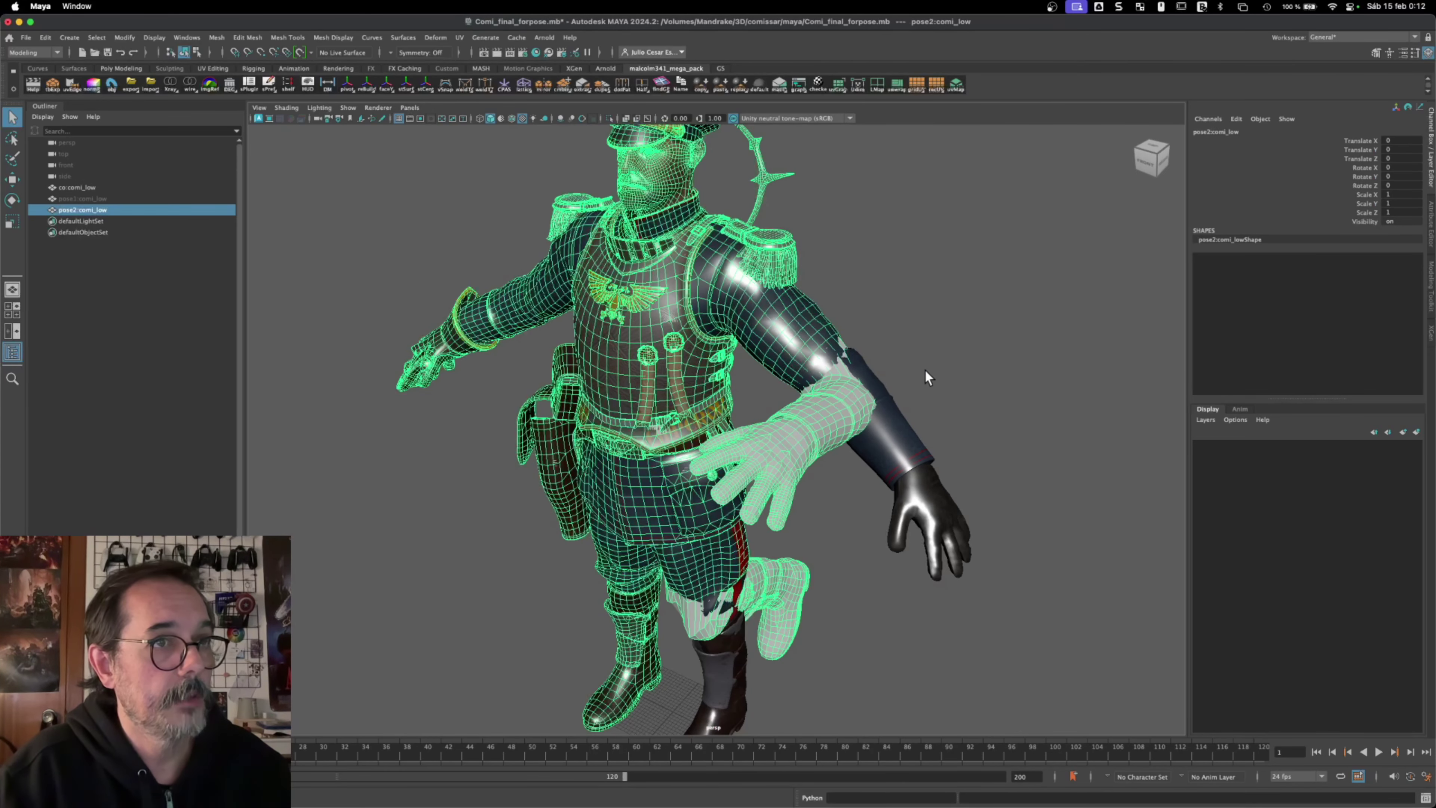
{"action": "left_click", "coordinate": [1013, 355]}
{"action": "left_click", "coordinate": [777, 406]}
{"action": "middle_click_drag", "start_coordinate": [942, 382], "coordinate": [951, 355], "text": "alt"}
{"action": "left_click_drag", "start_coordinate": [815, 390], "coordinate": [862, 376], "text": "alt"}
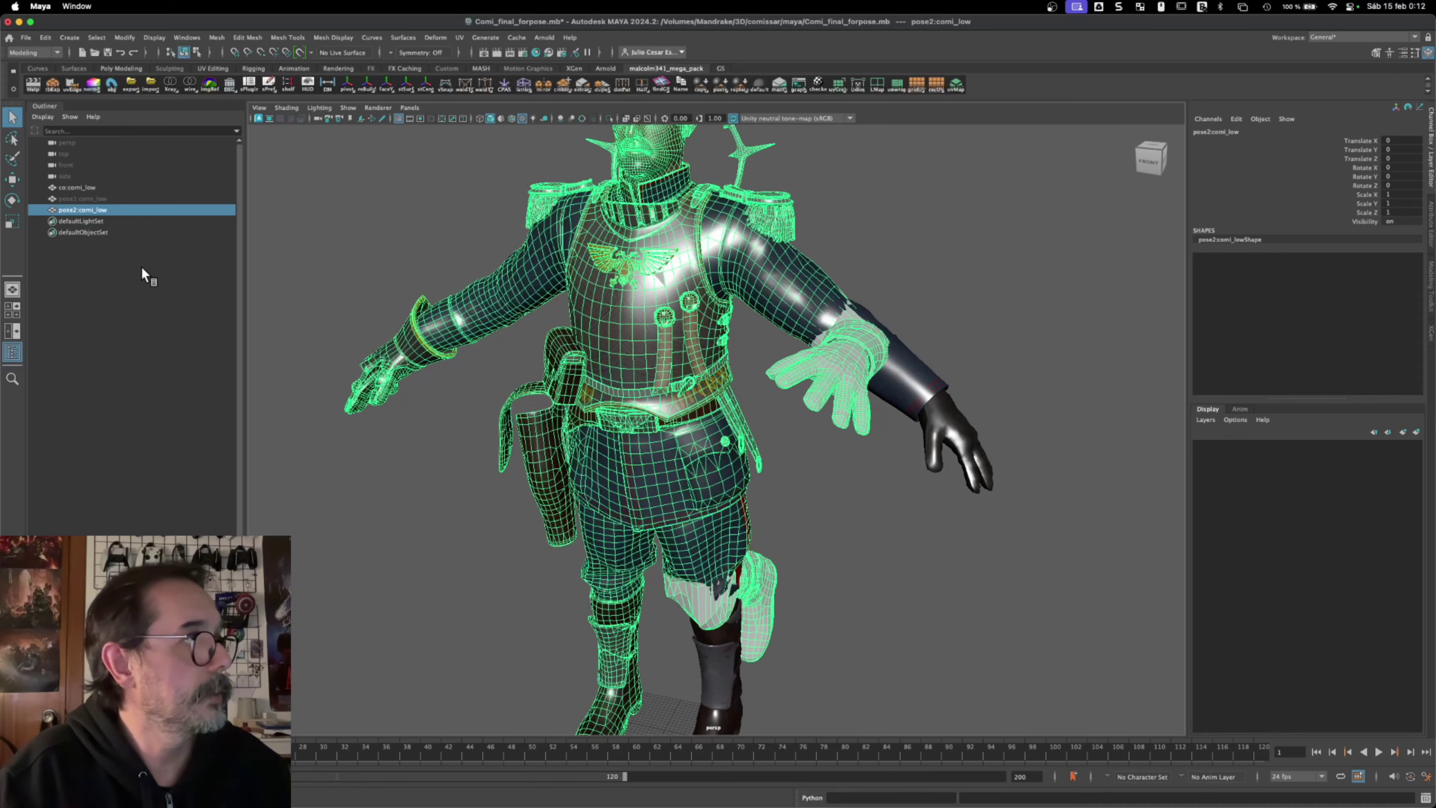
{"action": "left_click", "coordinate": [82, 222]}
{"action": "left_click", "coordinate": [93, 210]}
{"action": "left_click", "coordinate": [91, 199]}
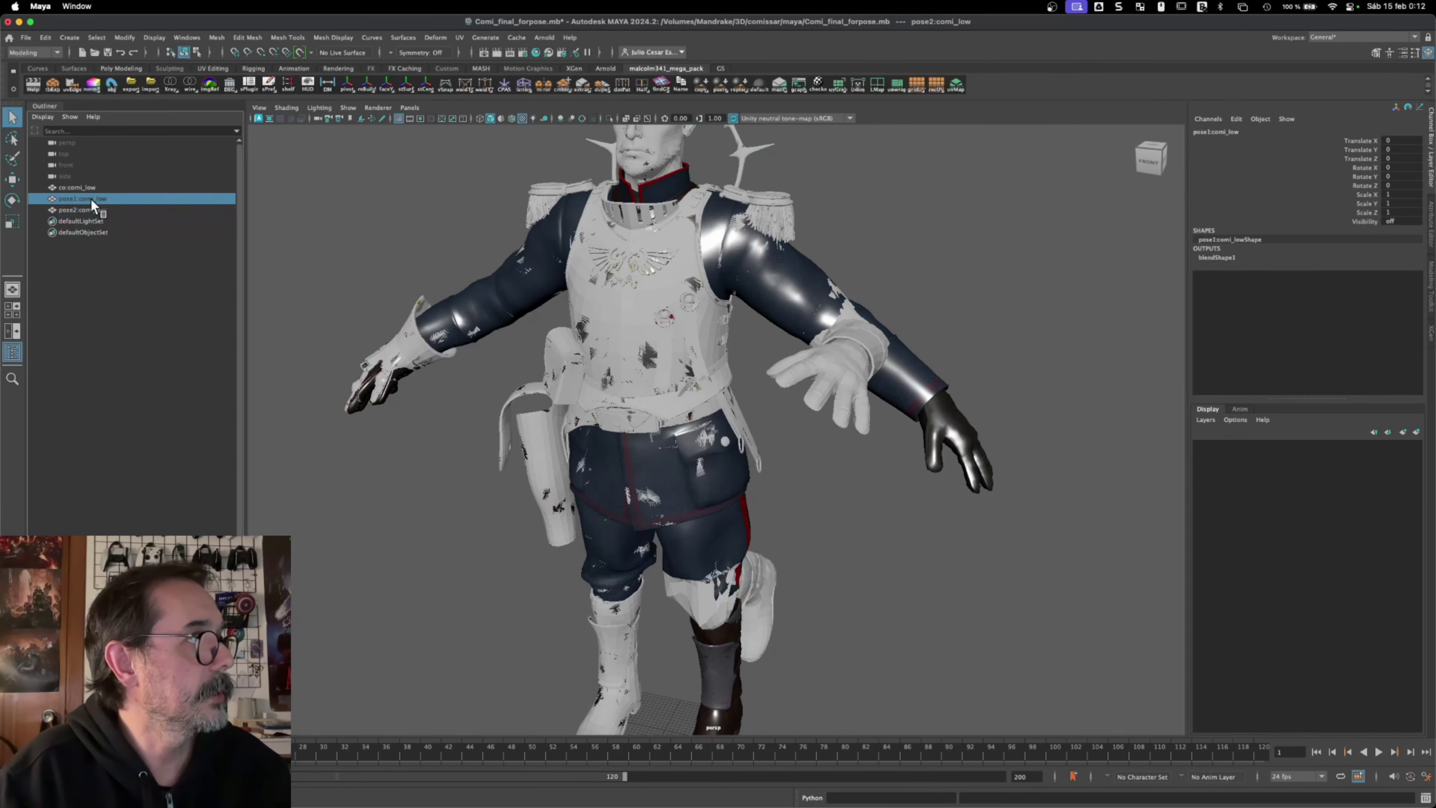
{"action": "left_click", "coordinate": [83, 210]}
{"action": "left_click_drag", "start_coordinate": [509, 239], "coordinate": [855, 343], "text": "alt"}
{"action": "left_click", "coordinate": [928, 414]}
Create a second blend shape deformer on the original character mesh, using the pose2 mesh as its target.
{"action": "left_click", "coordinate": [872, 418]}
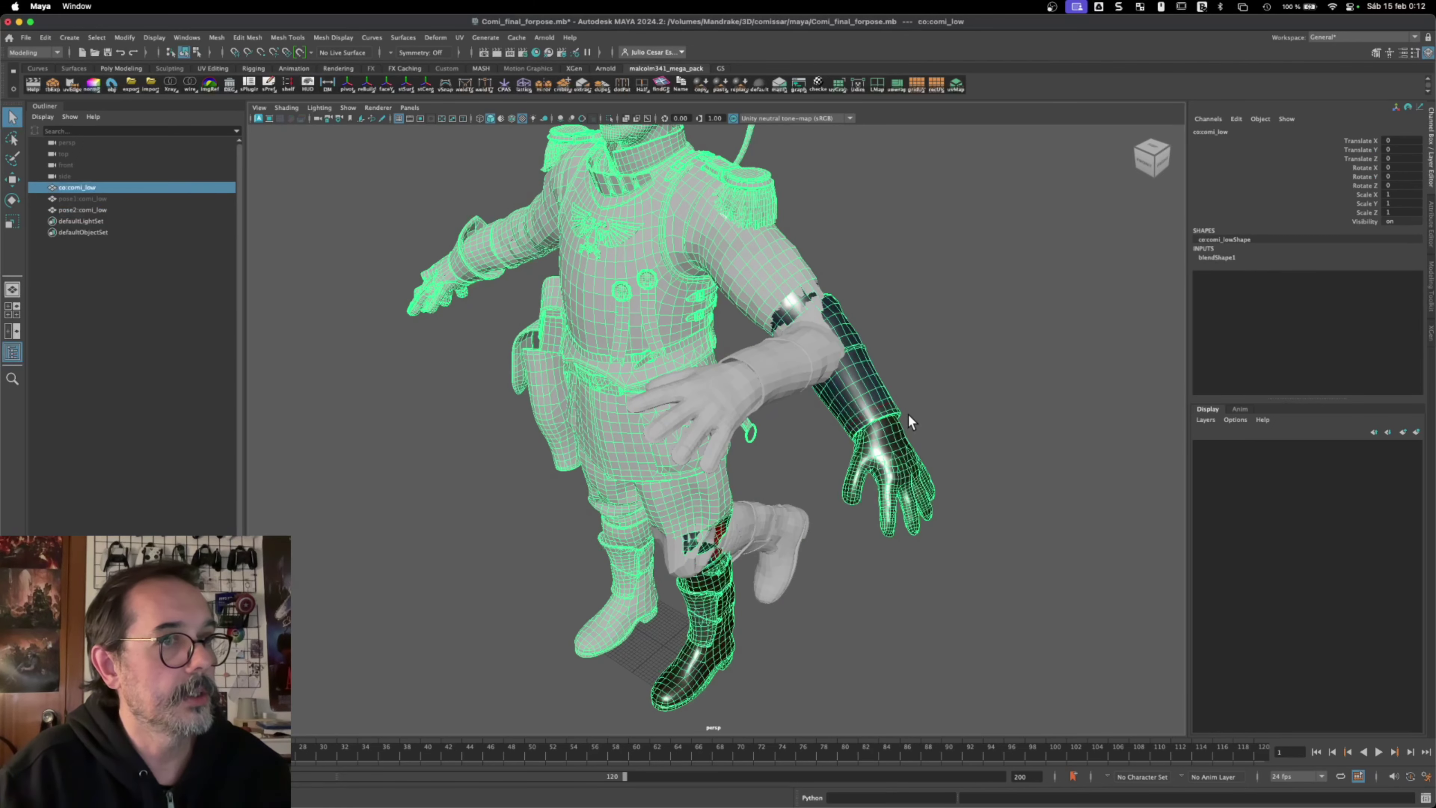
{"action": "left_click", "coordinate": [798, 553]}
{"action": "left_click", "coordinate": [793, 528]}
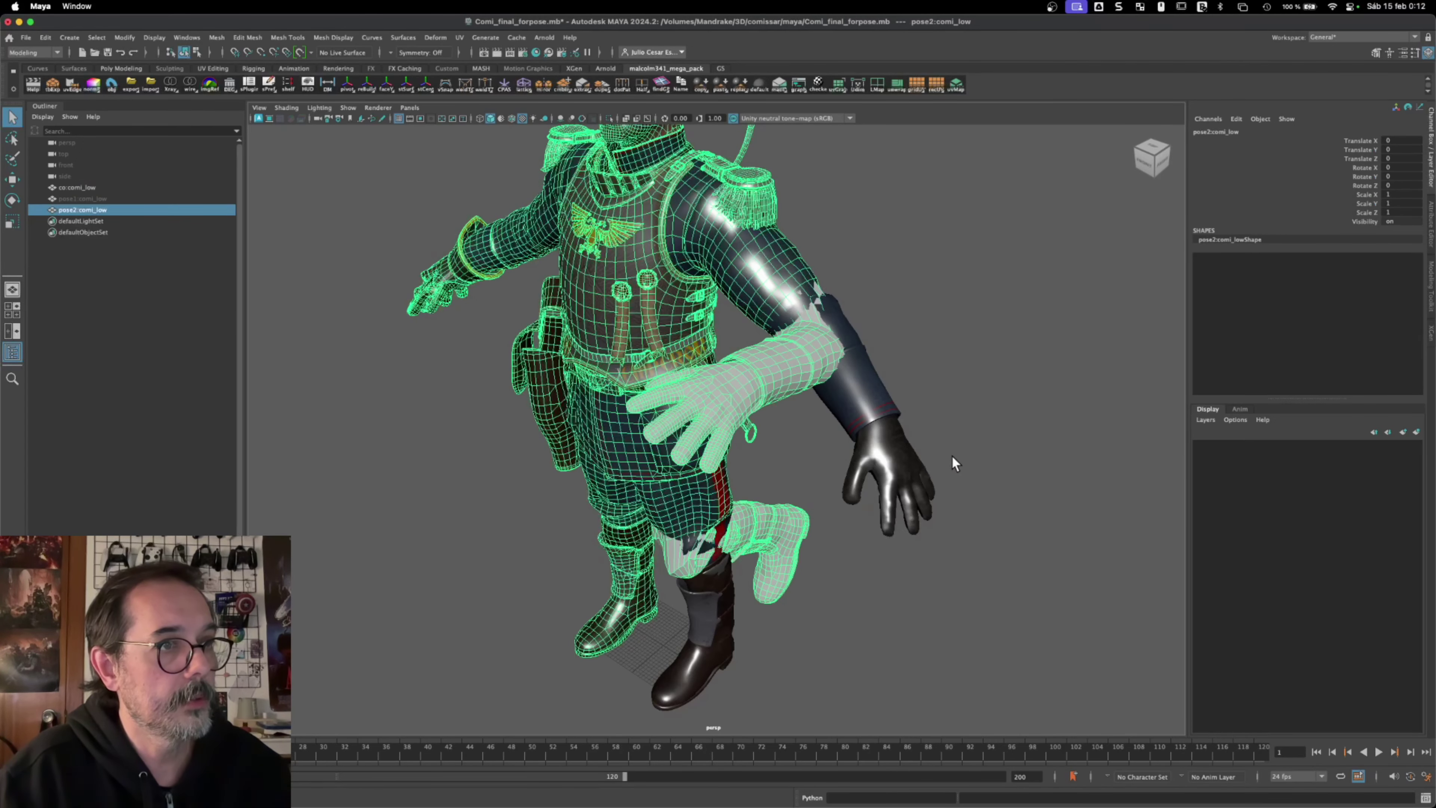
{"action": "left_click", "coordinate": [880, 390], "text": "shift"}
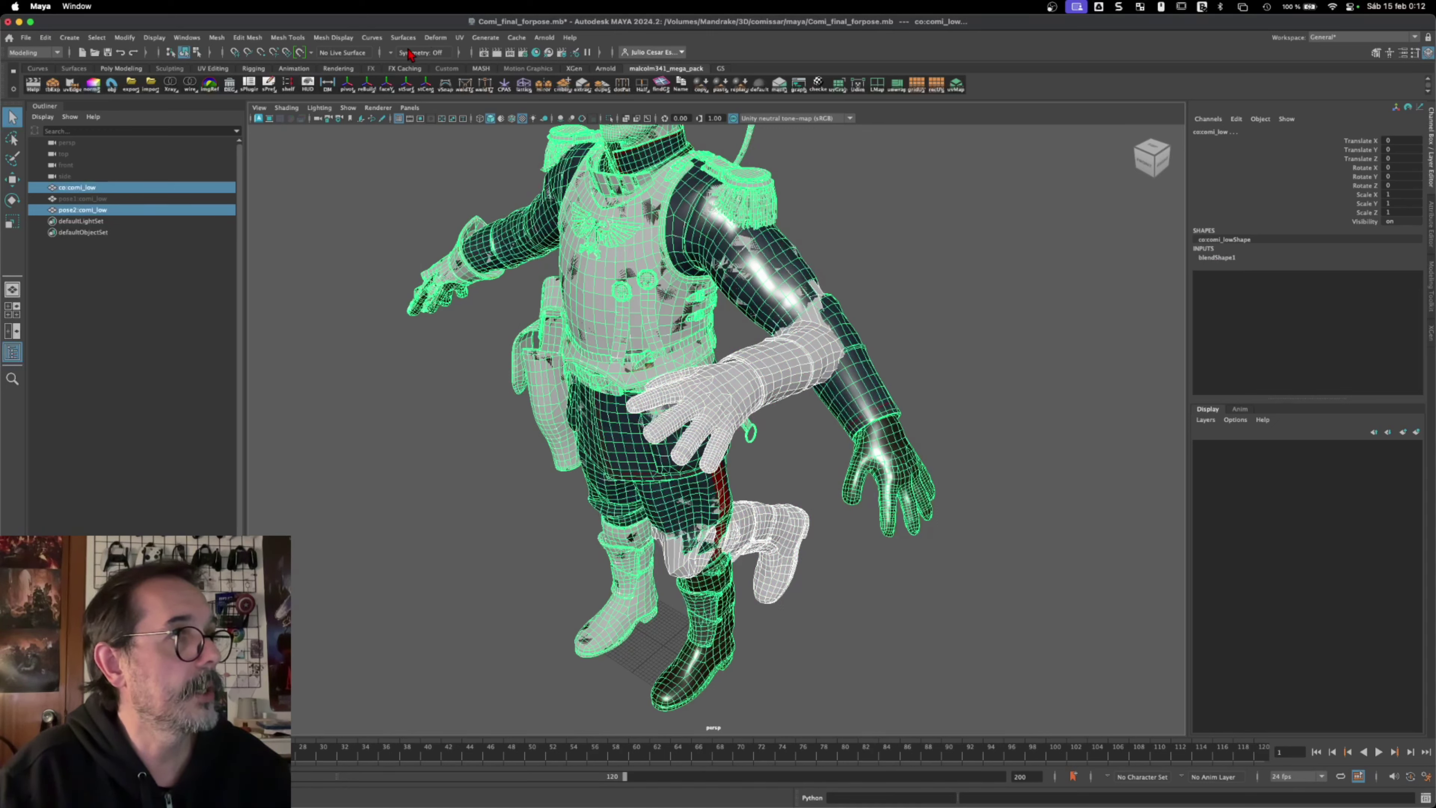
{"action": "left_click", "coordinate": [434, 37]}
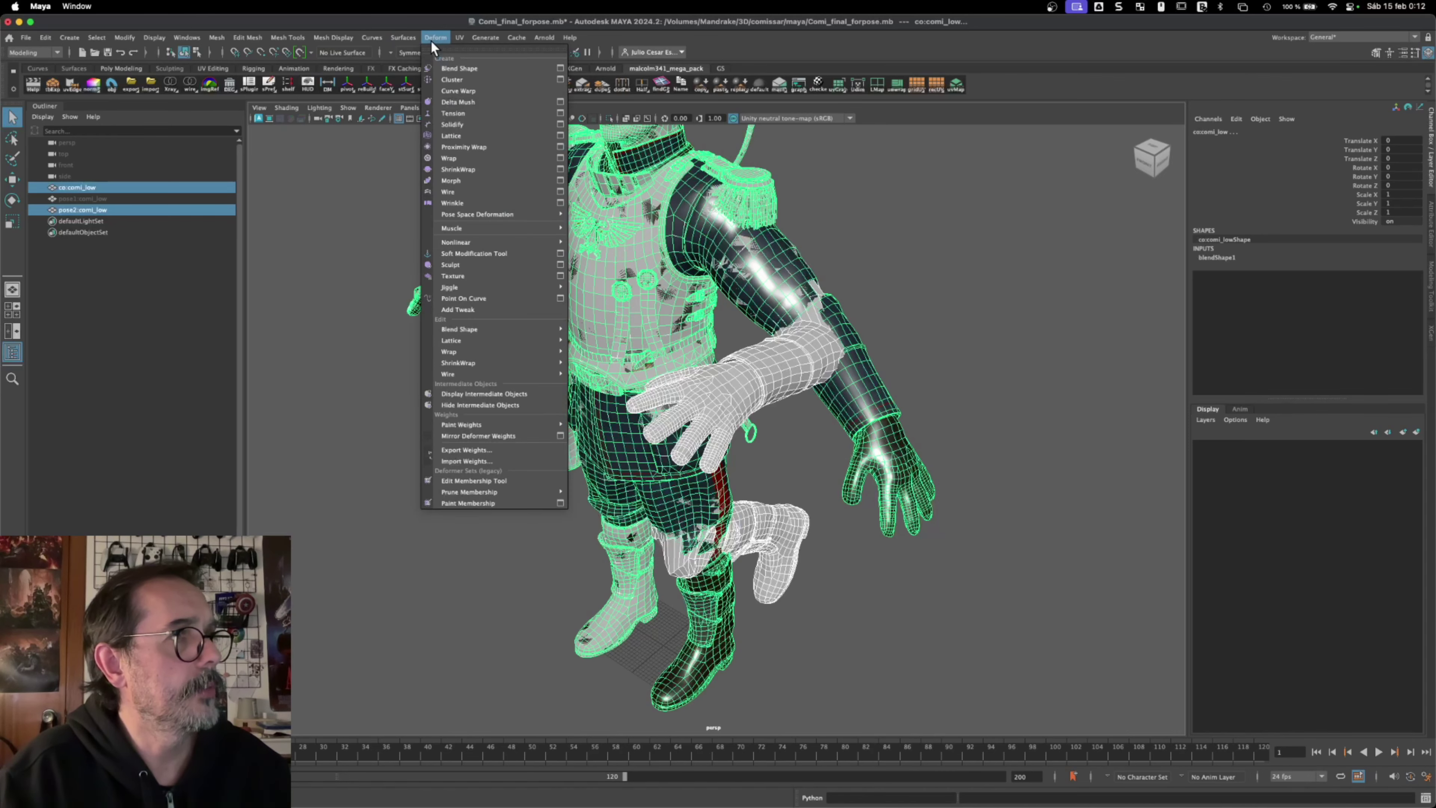
{"action": "left_click", "coordinate": [463, 68]}
{"action": "left_click", "coordinate": [1047, 329]}
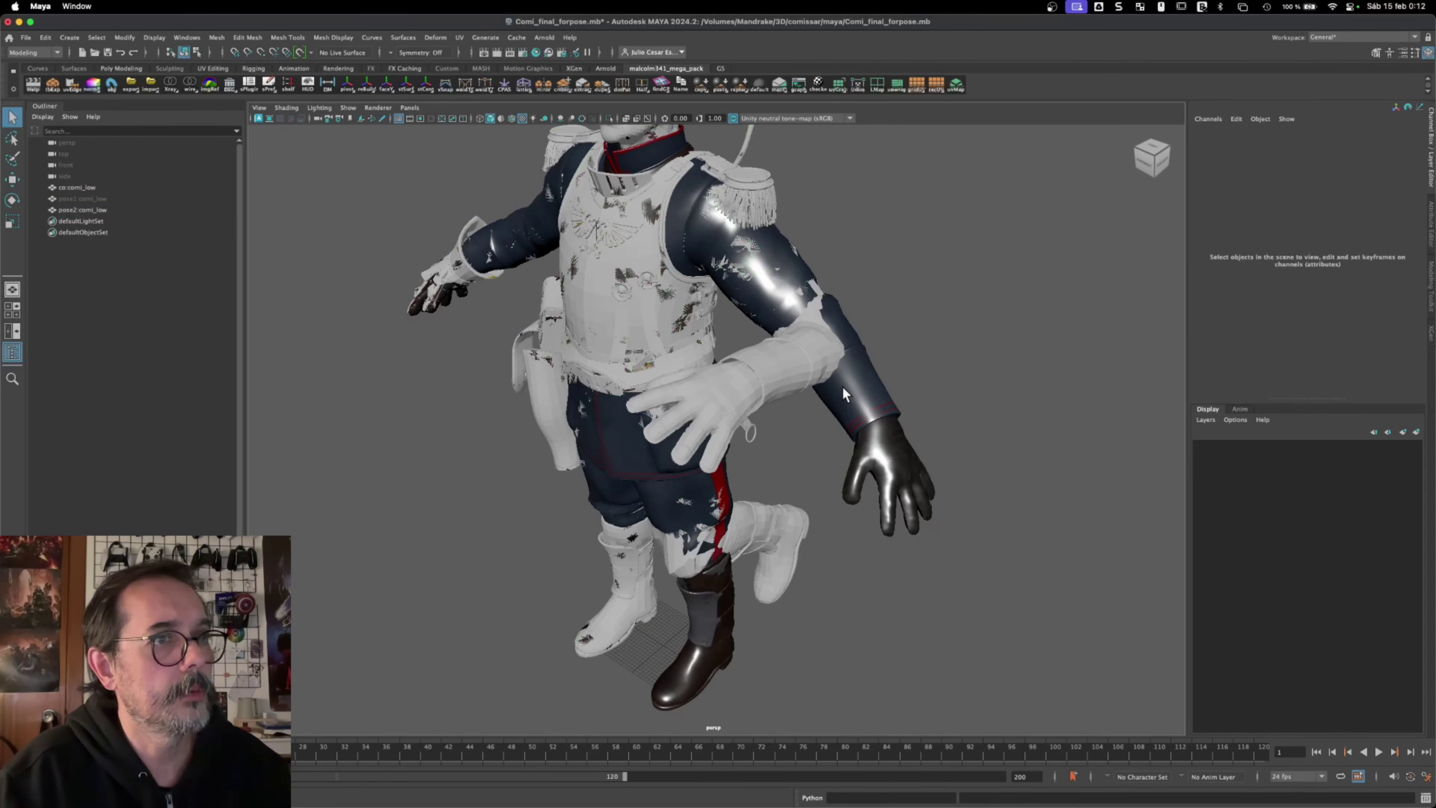
Hide the pose2 target mesh and set the comi_low weight of blendShape2 to 1 on the original mesh.
{"action": "left_click", "coordinate": [850, 395]}
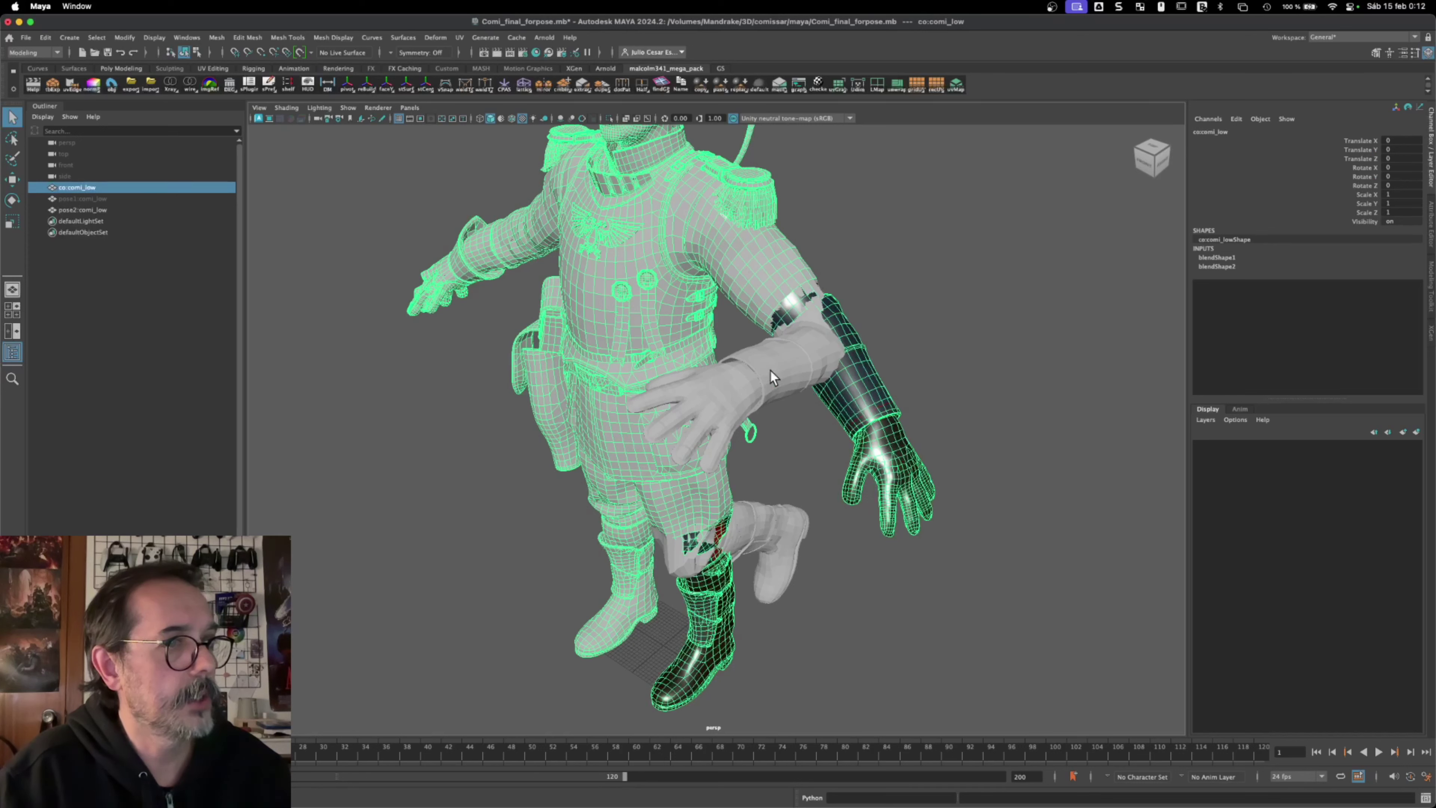
{"action": "left_click", "coordinate": [770, 369]}
{"action": "key", "text": "h"}
{"action": "left_click", "coordinate": [868, 414]}
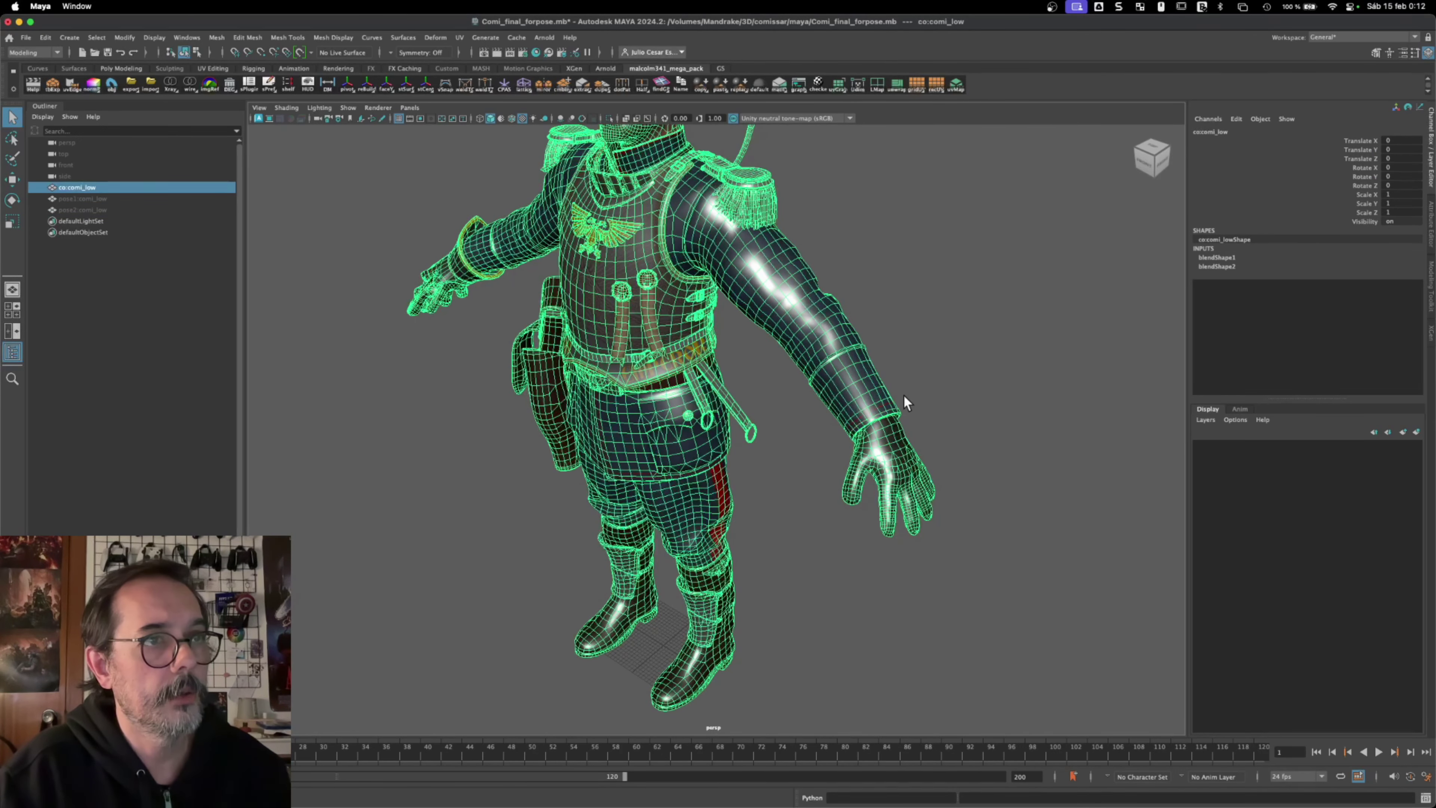
{"action": "left_click", "coordinate": [1221, 266]}
{"action": "left_click", "coordinate": [1356, 285]}
{"action": "mouse_move", "coordinate": [955, 305]}
{"action": "middle_mouse_down"}
{"action": "mouse_move", "coordinate": [968, 311]}
{"action": "mouse_move", "coordinate": [939, 311]}
{"action": "mouse_move", "coordinate": [964, 306]}
{"action": "middle_mouse_up"}
Examine the posed original mesh and its materials from several angles, both selected and unselected.
{"action": "left_click_drag", "start_coordinate": [758, 523], "coordinate": [892, 408], "text": "alt"}
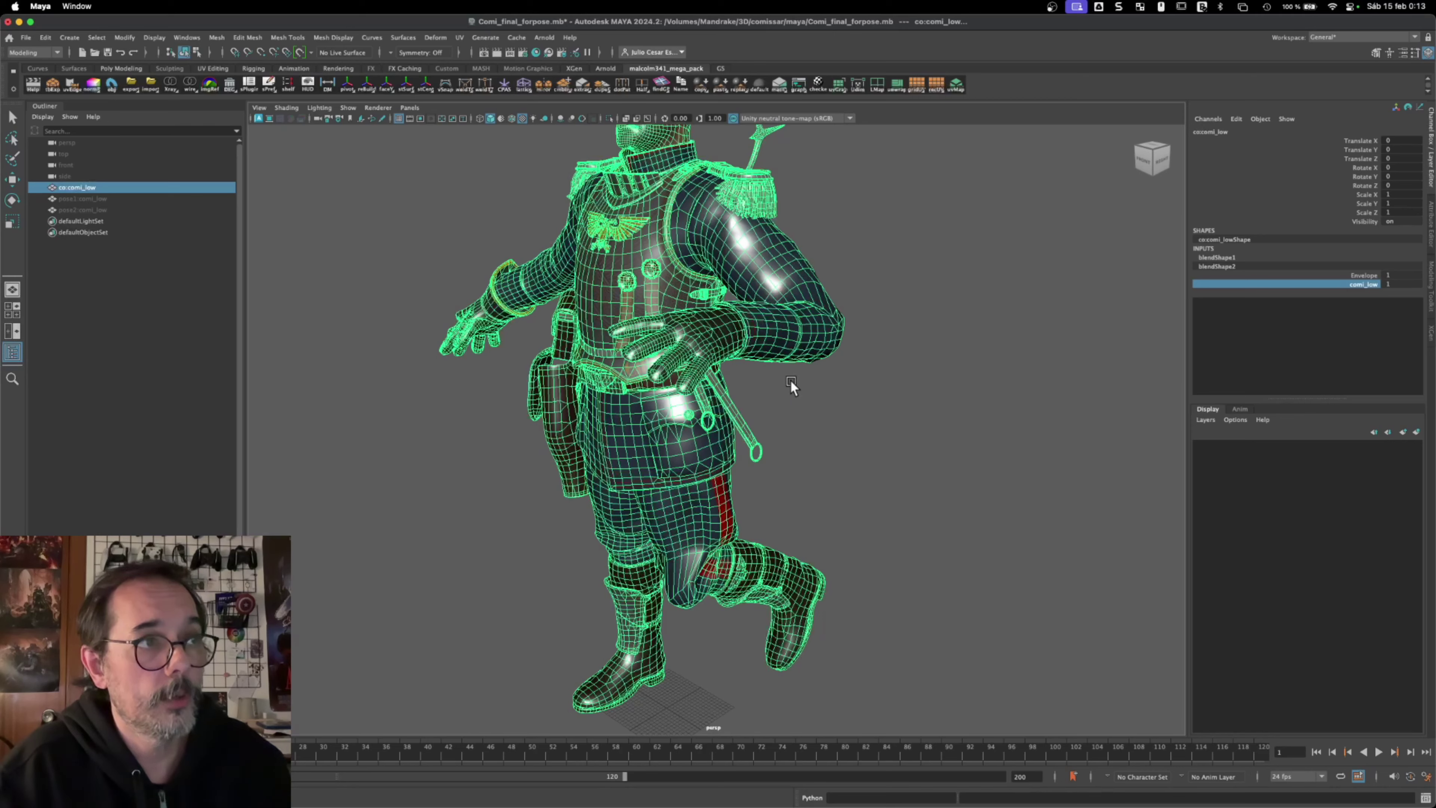
{"action": "middle_click_drag", "start_coordinate": [785, 338], "coordinate": [844, 419], "text": "alt"}
{"action": "right_click_drag", "start_coordinate": [844, 418], "coordinate": [773, 387], "text": "alt"}
{"action": "left_click_drag", "start_coordinate": [773, 387], "coordinate": [808, 382], "text": "alt"}
{"action": "key", "text": "q"}
{"action": "left_click", "coordinate": [900, 266]}
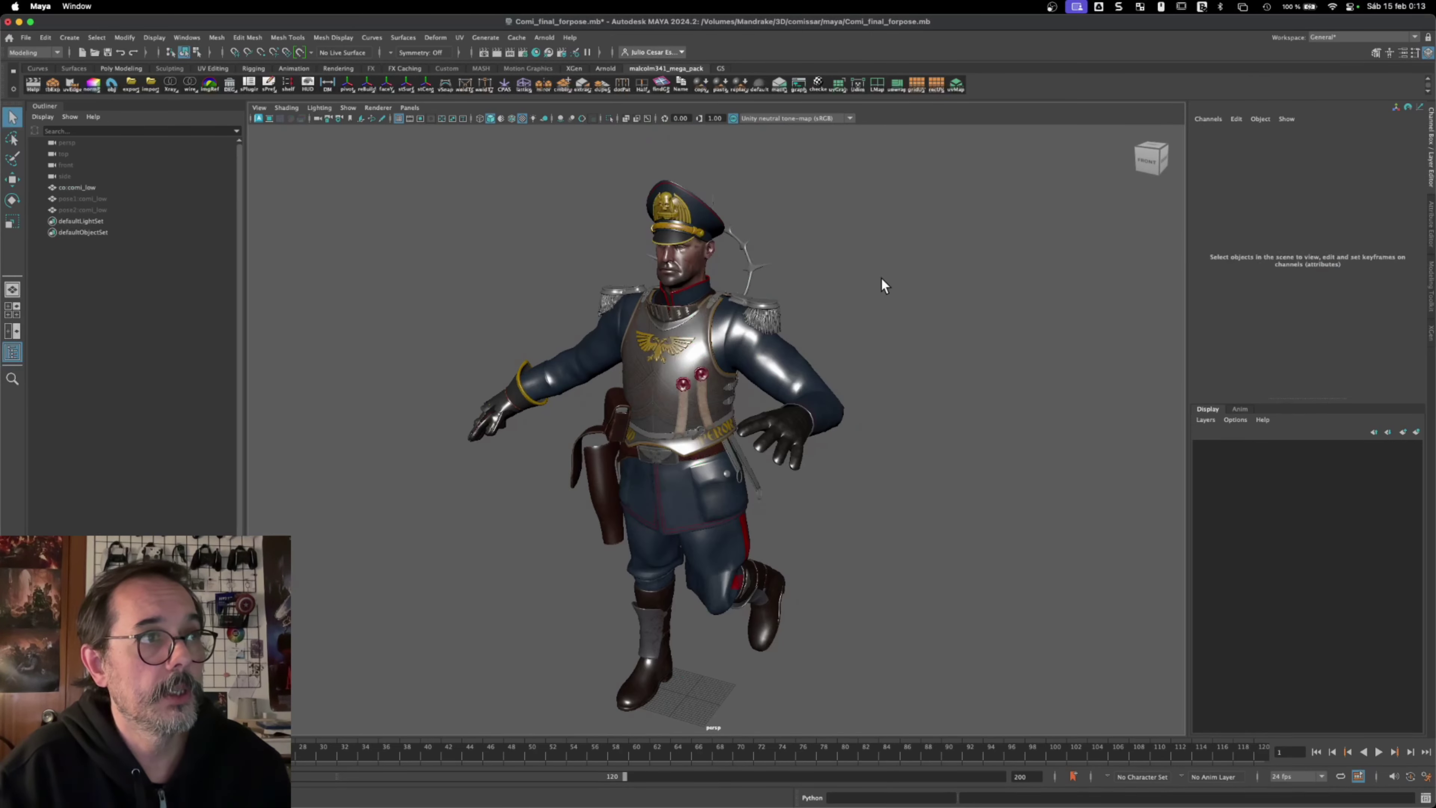
{"action": "left_click", "coordinate": [699, 332]}
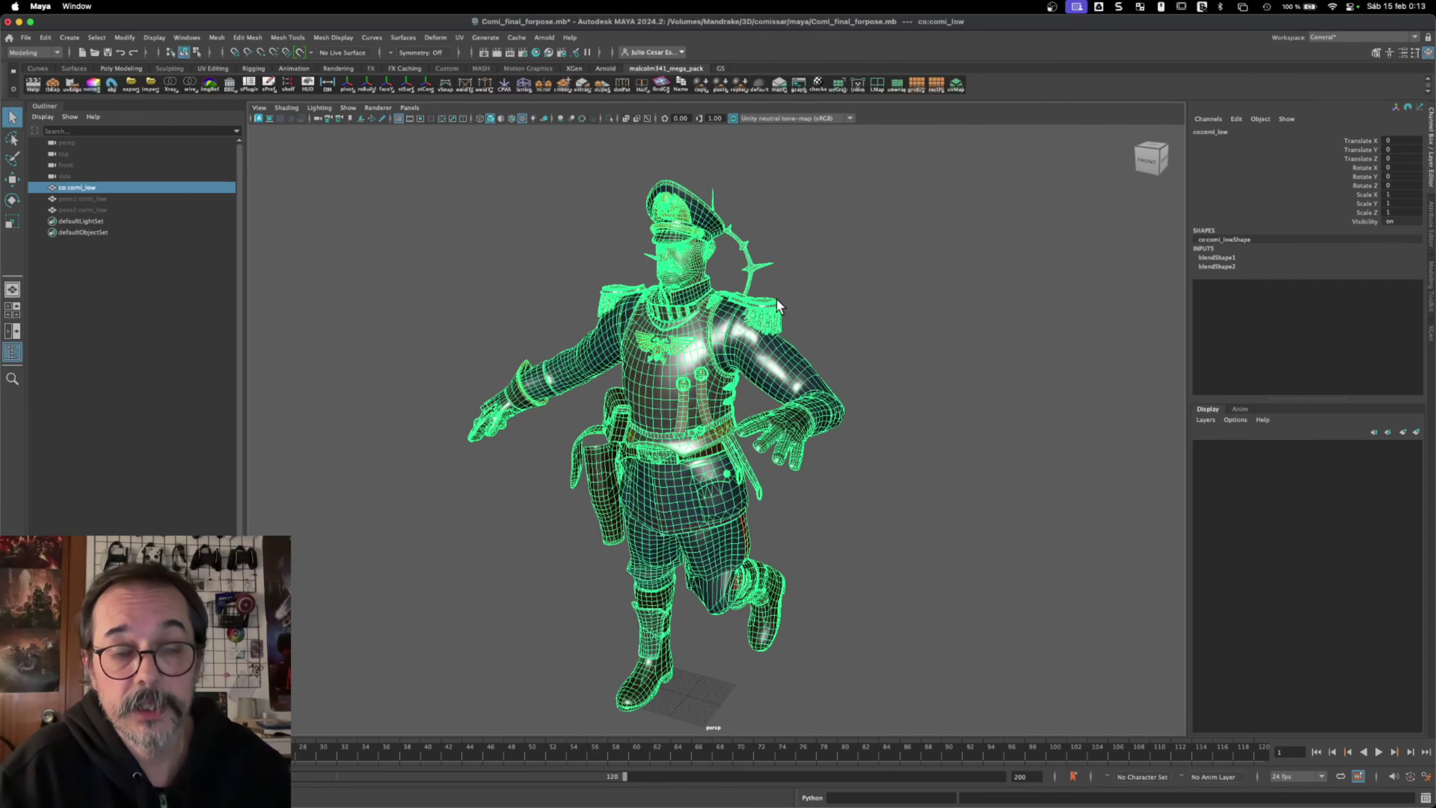
{"action": "right_click_drag", "start_coordinate": [700, 292], "coordinate": [803, 268], "text": "alt"}
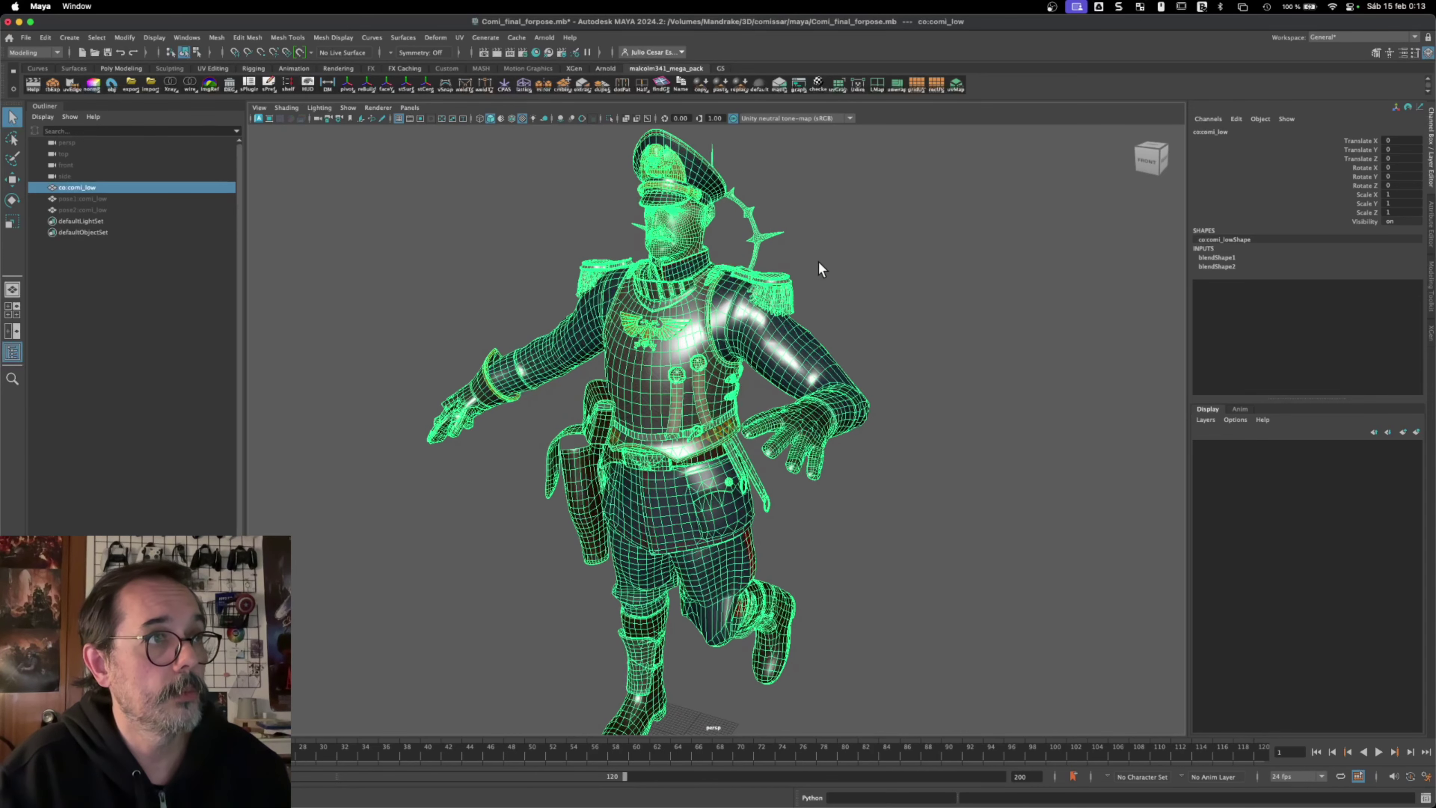
{"action": "left_click", "coordinate": [803, 267]}
{"action": "left_click_drag", "start_coordinate": [688, 313], "coordinate": [691, 271], "text": "alt"}
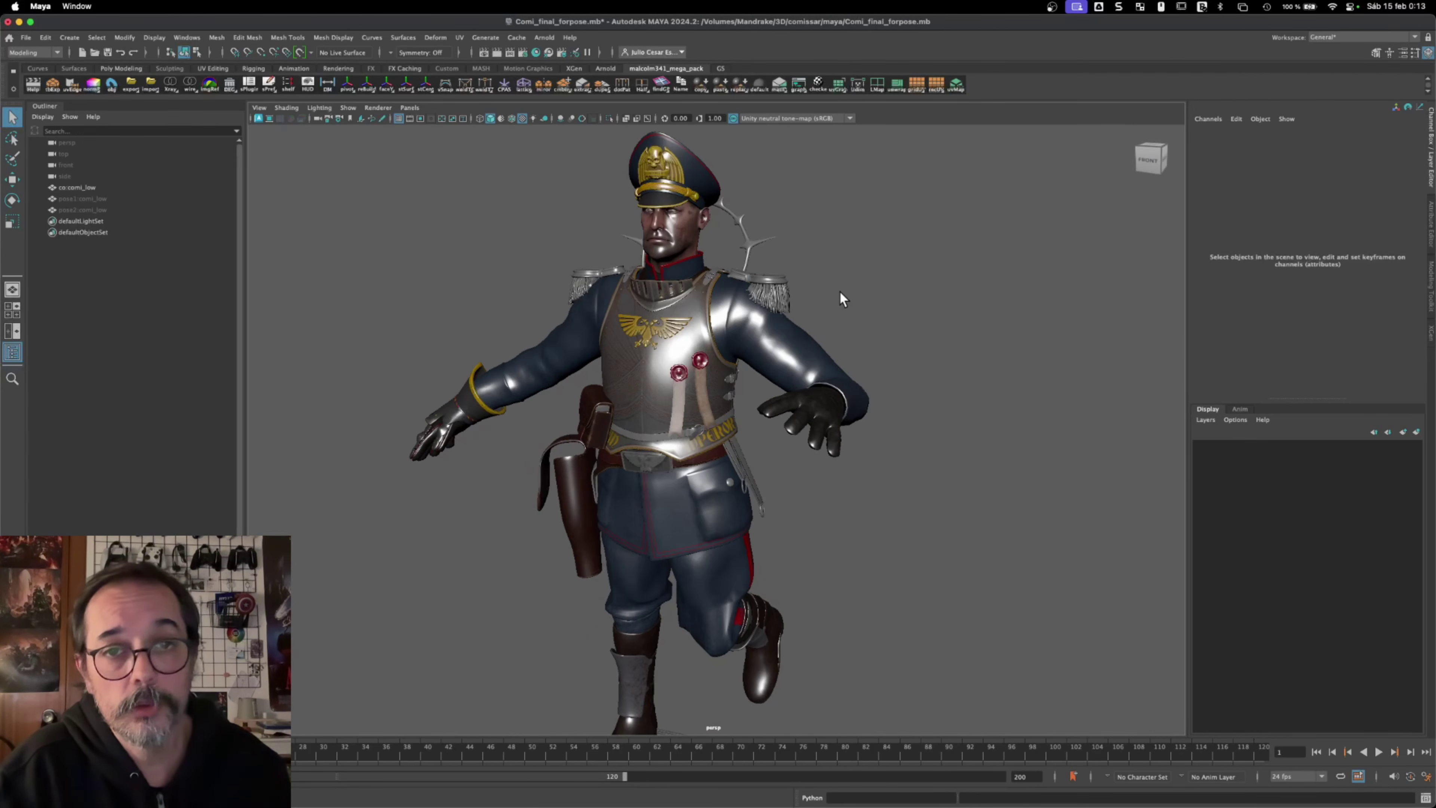
{"action": "left_click", "coordinate": [762, 371]}
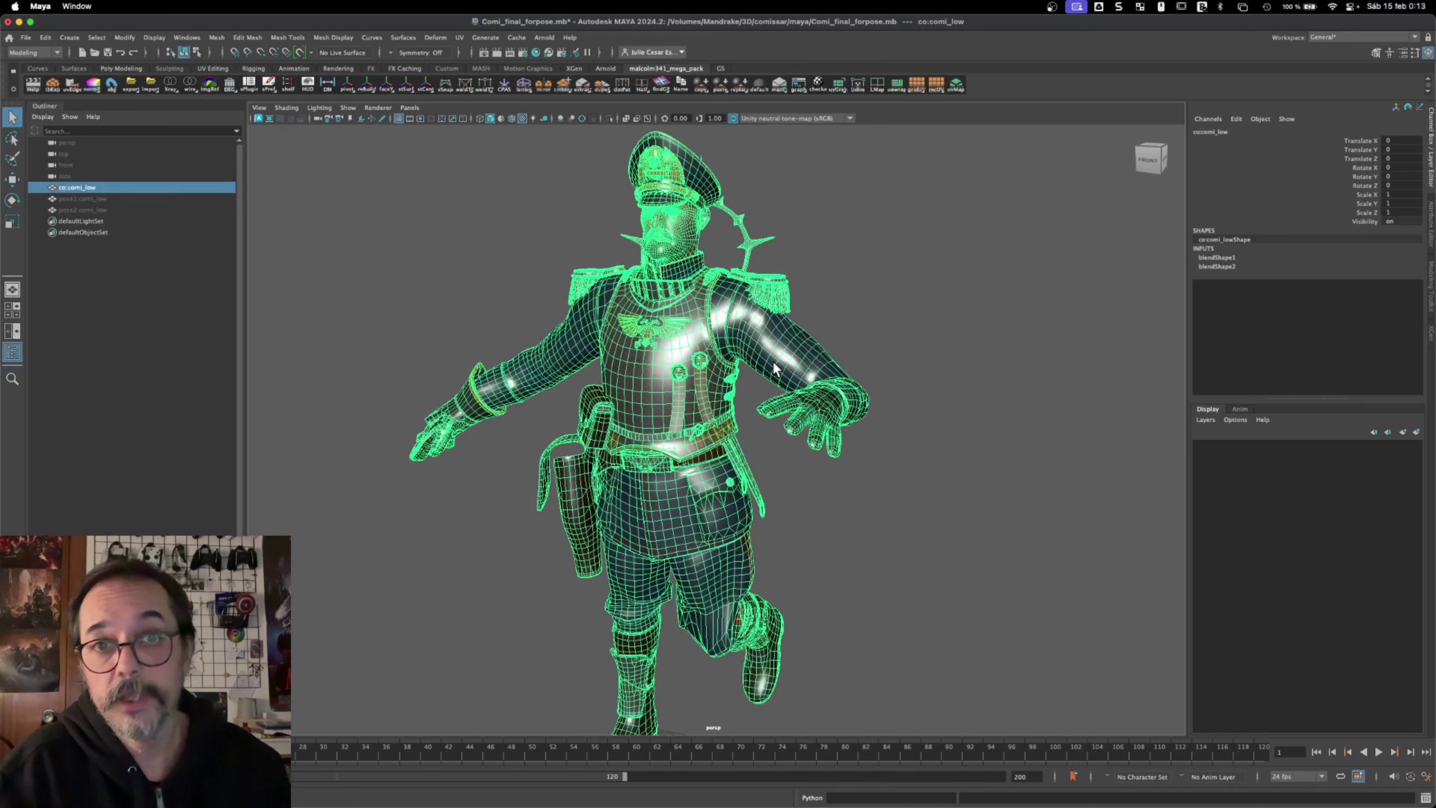